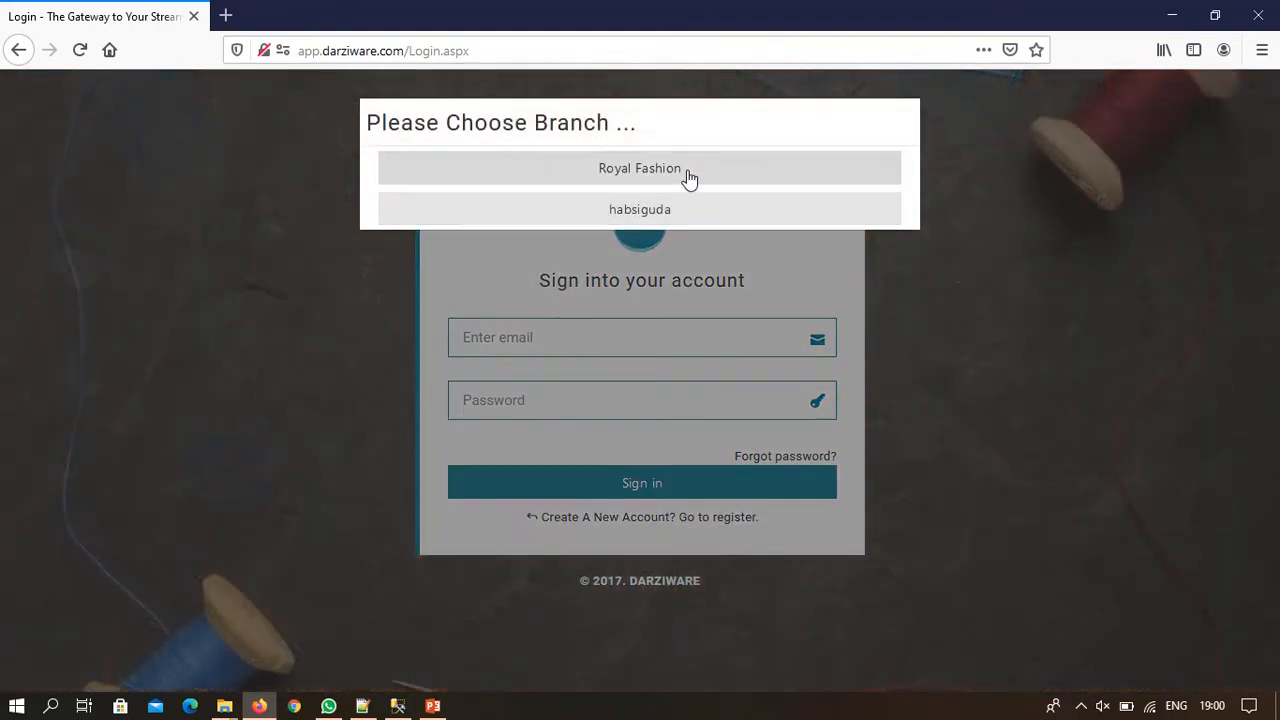
Enter the Royal Fashion branch and look over the dashboard's monthly sales, calendar, delivery and trial sections.
{"action": "left_click", "coordinate": [689, 176]}
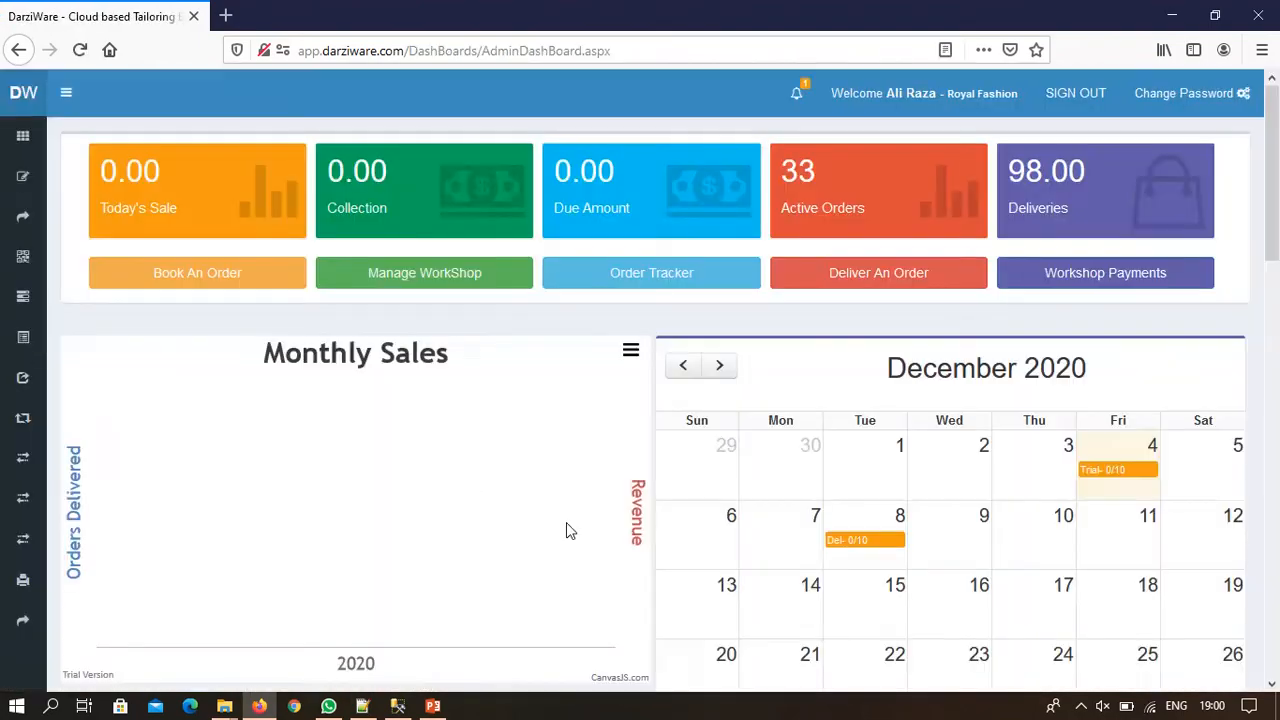
{"action": "scroll", "coordinate": [622, 558], "scroll_direction": "down", "scroll_amount": 6}
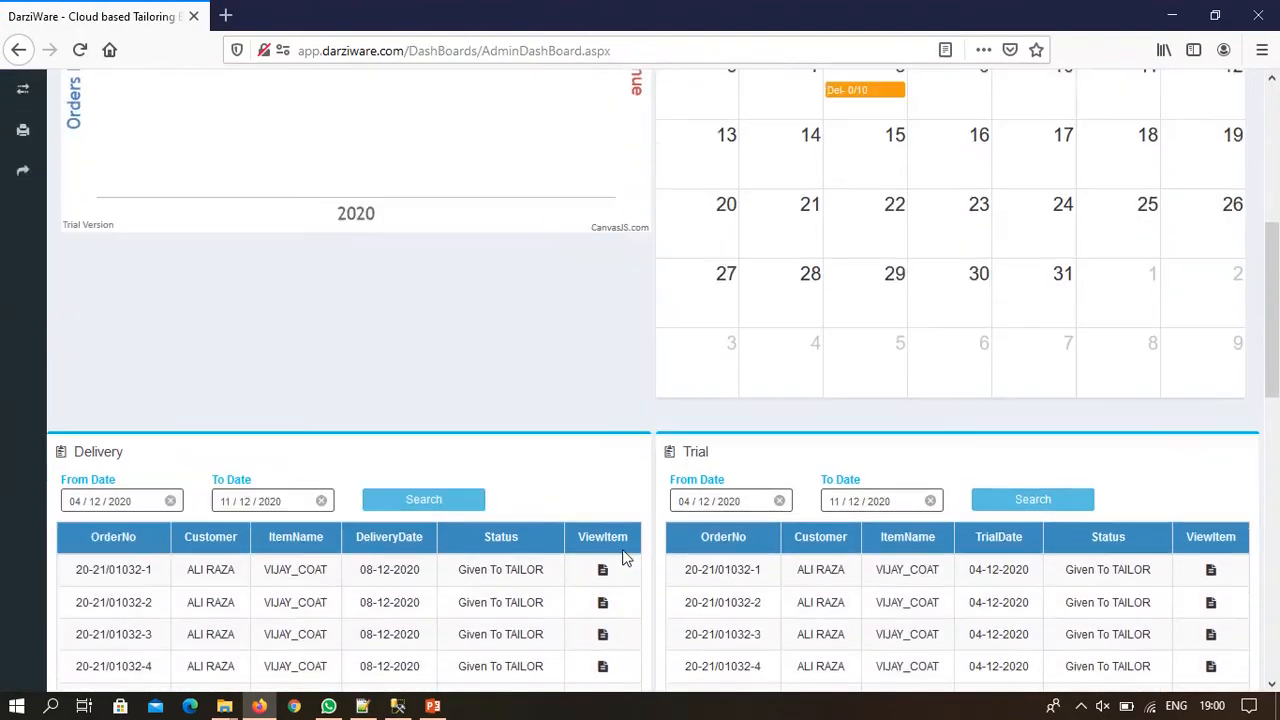
{"action": "scroll", "coordinate": [622, 558], "scroll_direction": "down", "scroll_amount": 1}
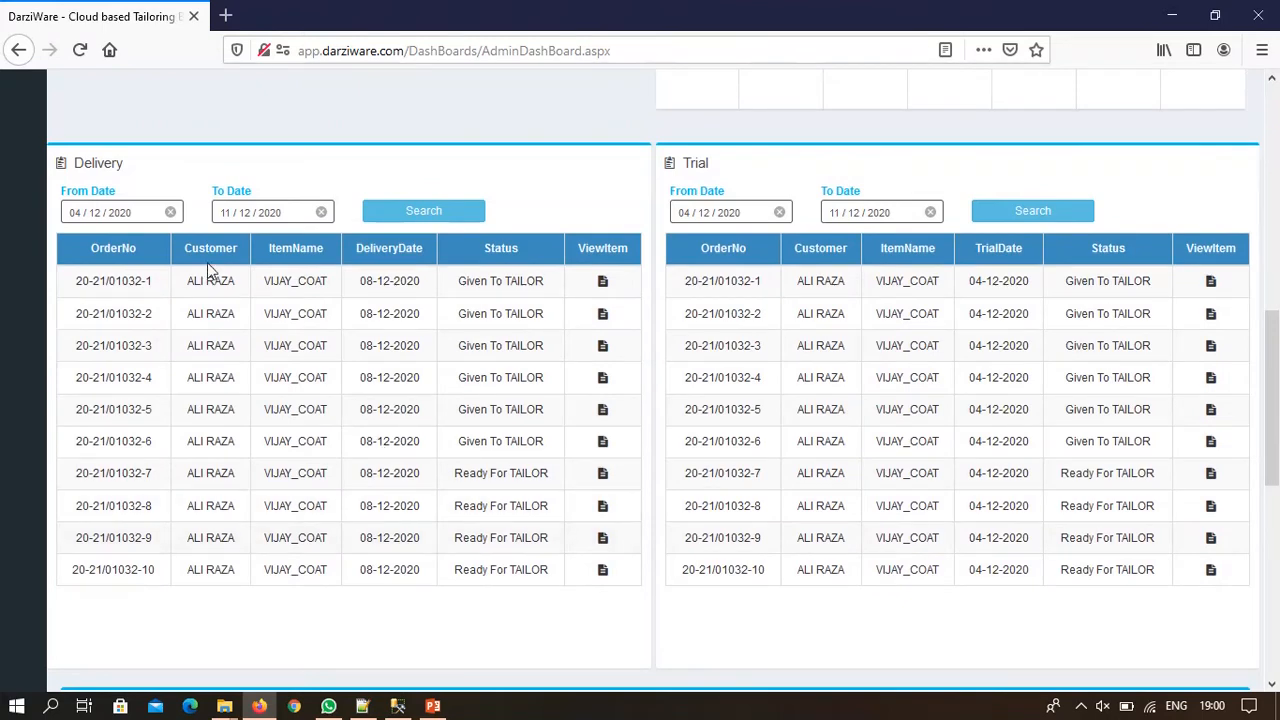
{"action": "scroll", "coordinate": [207, 262], "scroll_direction": "up", "scroll_amount": 5}
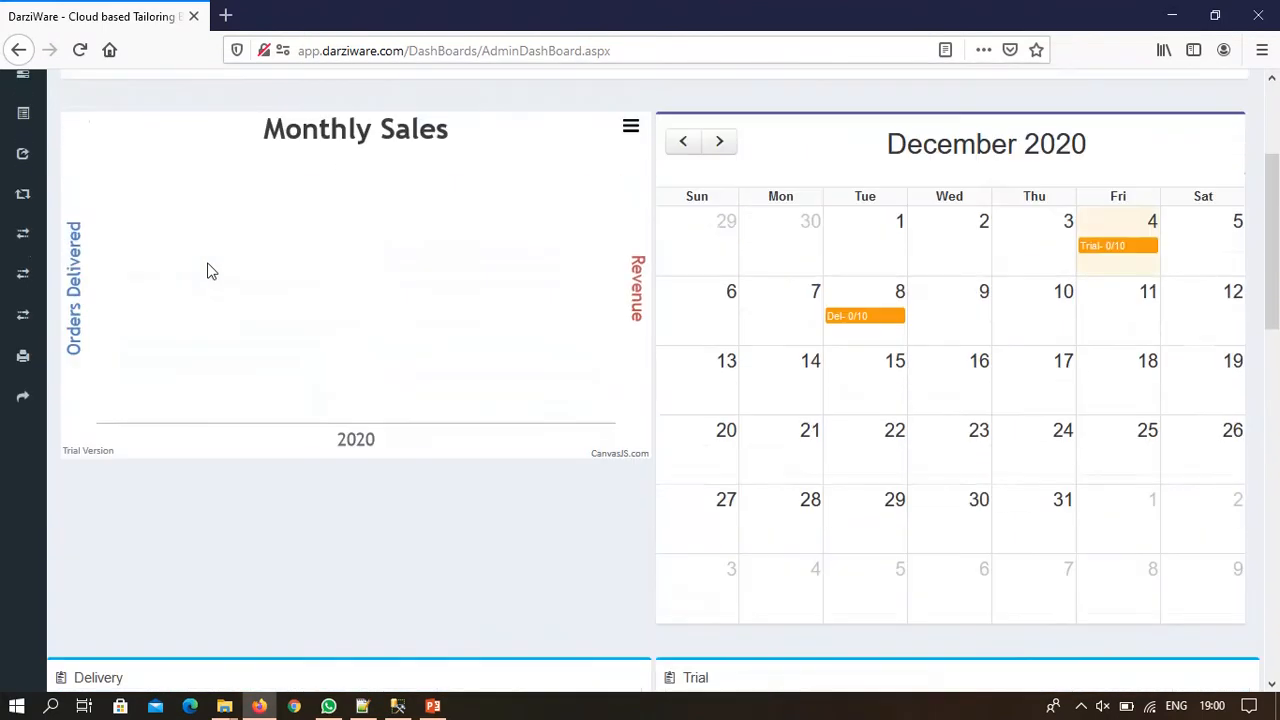
{"action": "scroll", "coordinate": [207, 262], "scroll_direction": "up", "scroll_amount": 2}
Open the Stitching Service page of the tailoring master register.
{"action": "mouse_move", "coordinate": [33, 186]}
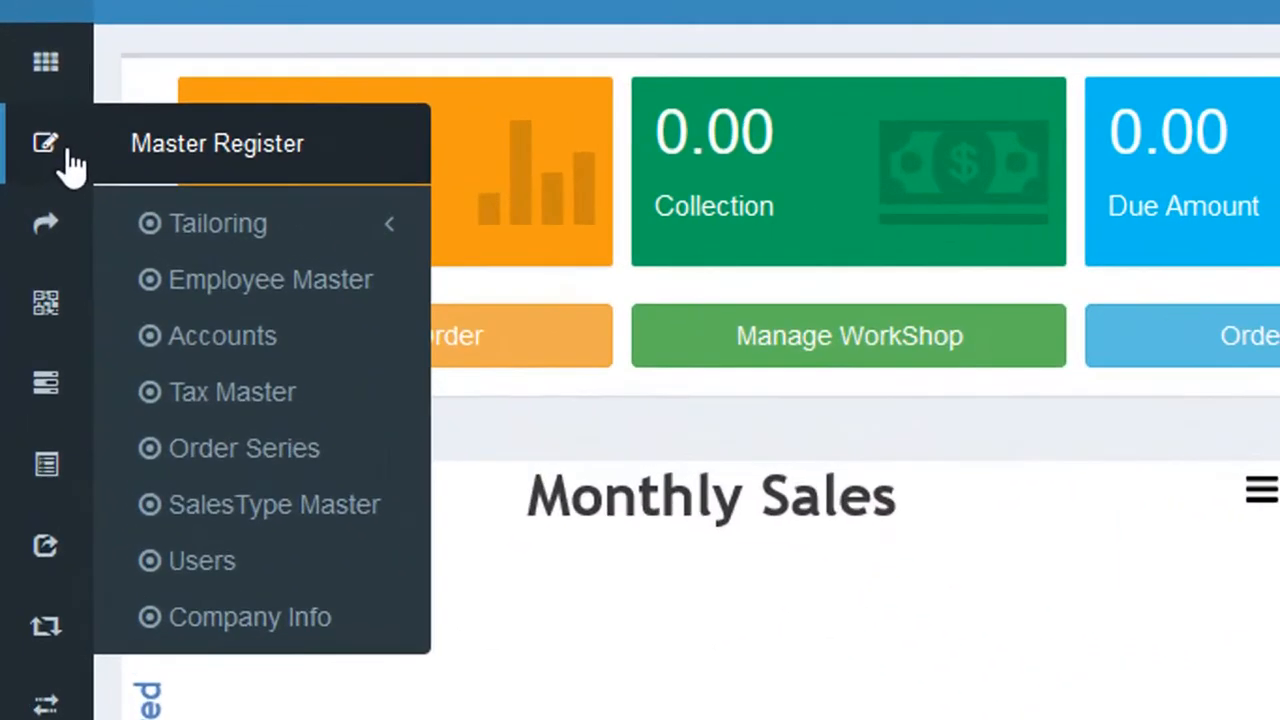
{"action": "left_click", "coordinate": [218, 232]}
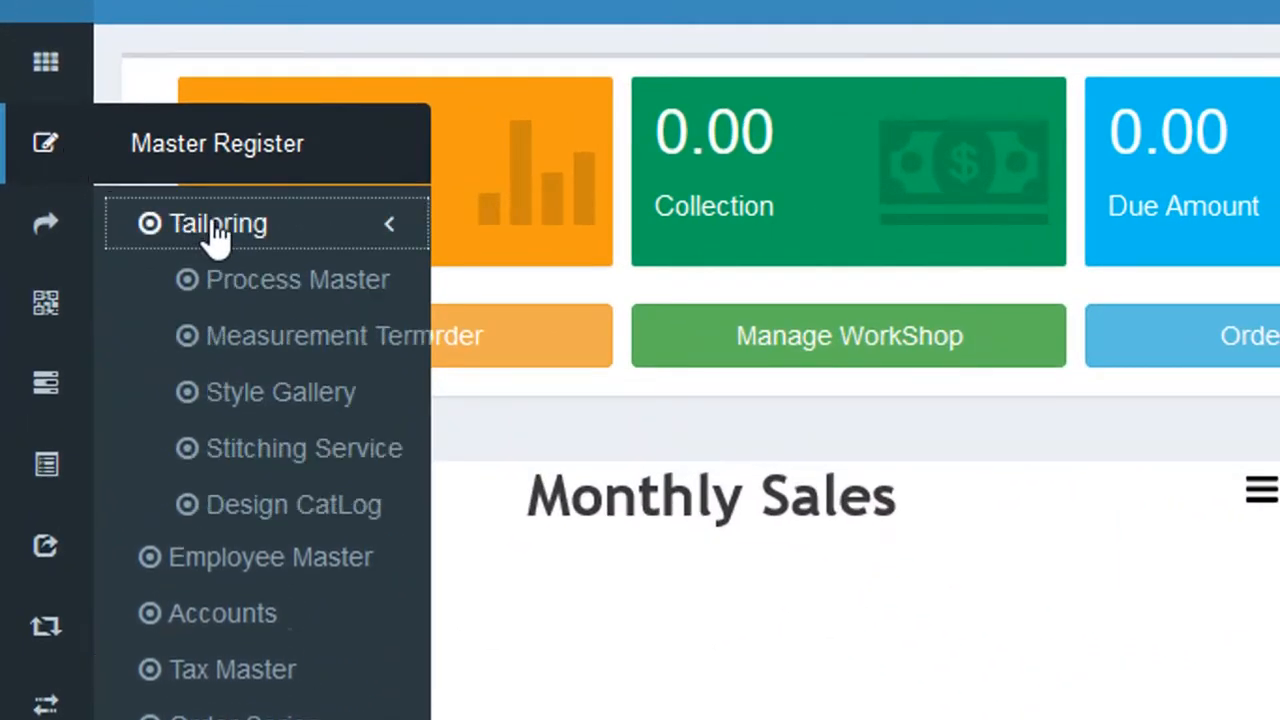
{"action": "left_click", "coordinate": [285, 460]}
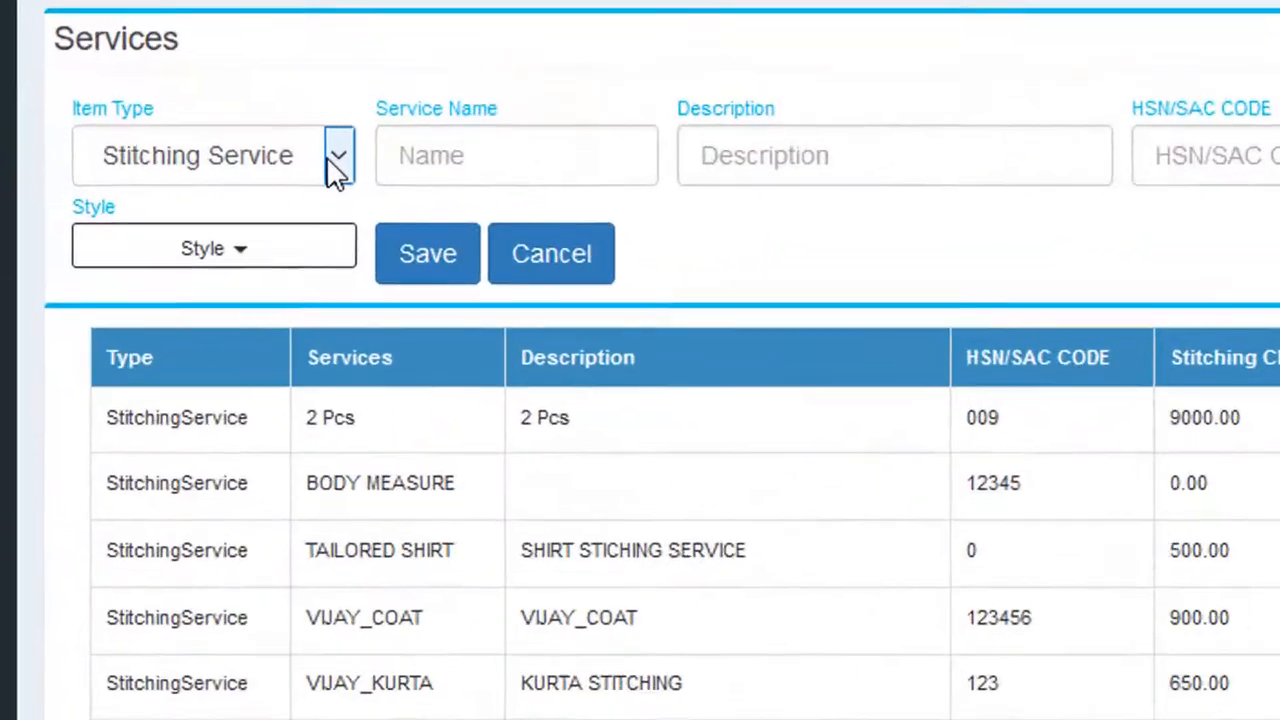
Fill in a new item of type Stitching Service with the name KURTI and the description LADIES KURTI.
{"action": "left_click", "coordinate": [212, 207]}
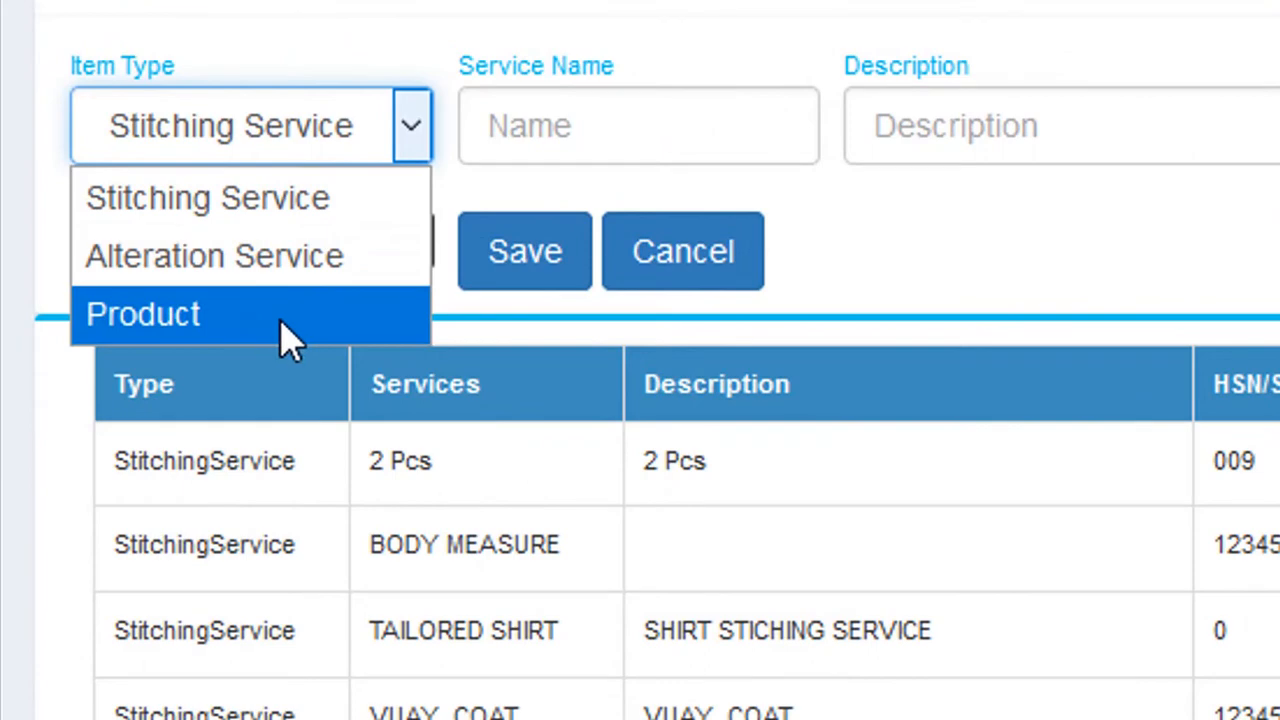
{"action": "left_click", "coordinate": [280, 205]}
{"action": "left_click", "coordinate": [652, 133]}
{"action": "type", "text": "KURTI"}
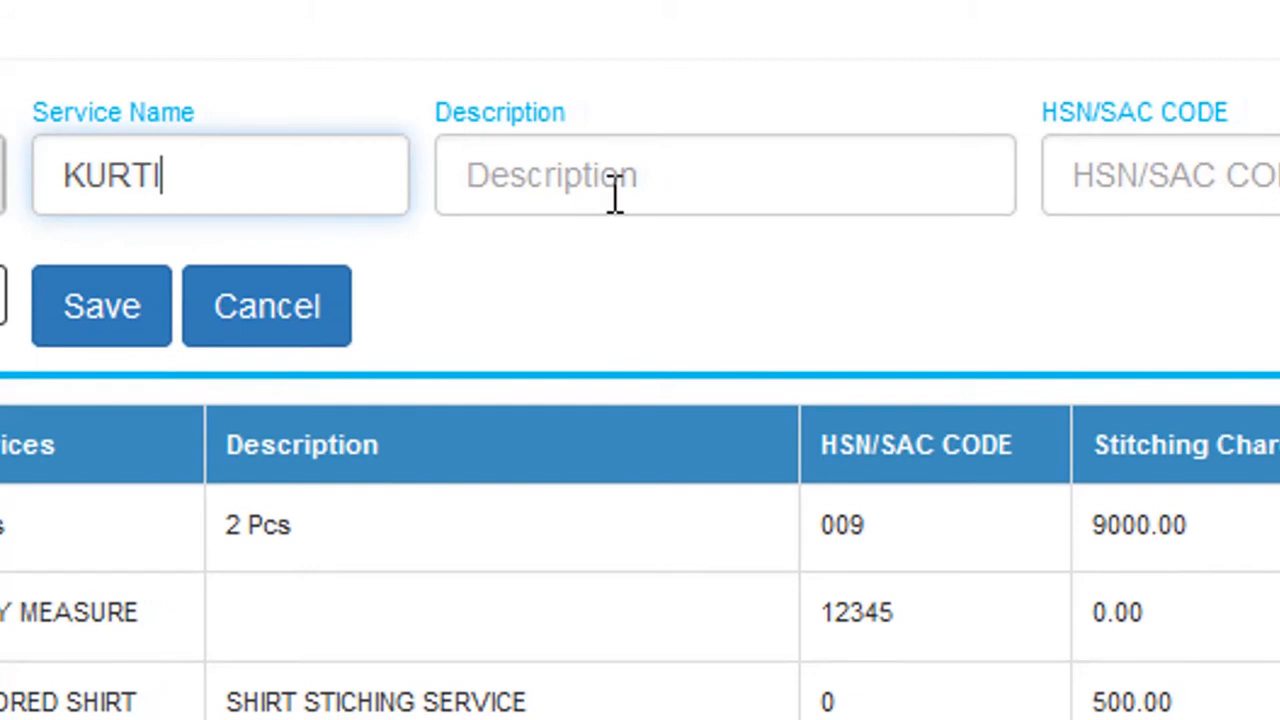
{"action": "left_click", "coordinate": [615, 195]}
{"action": "type", "text": "LADIES KURTI"}
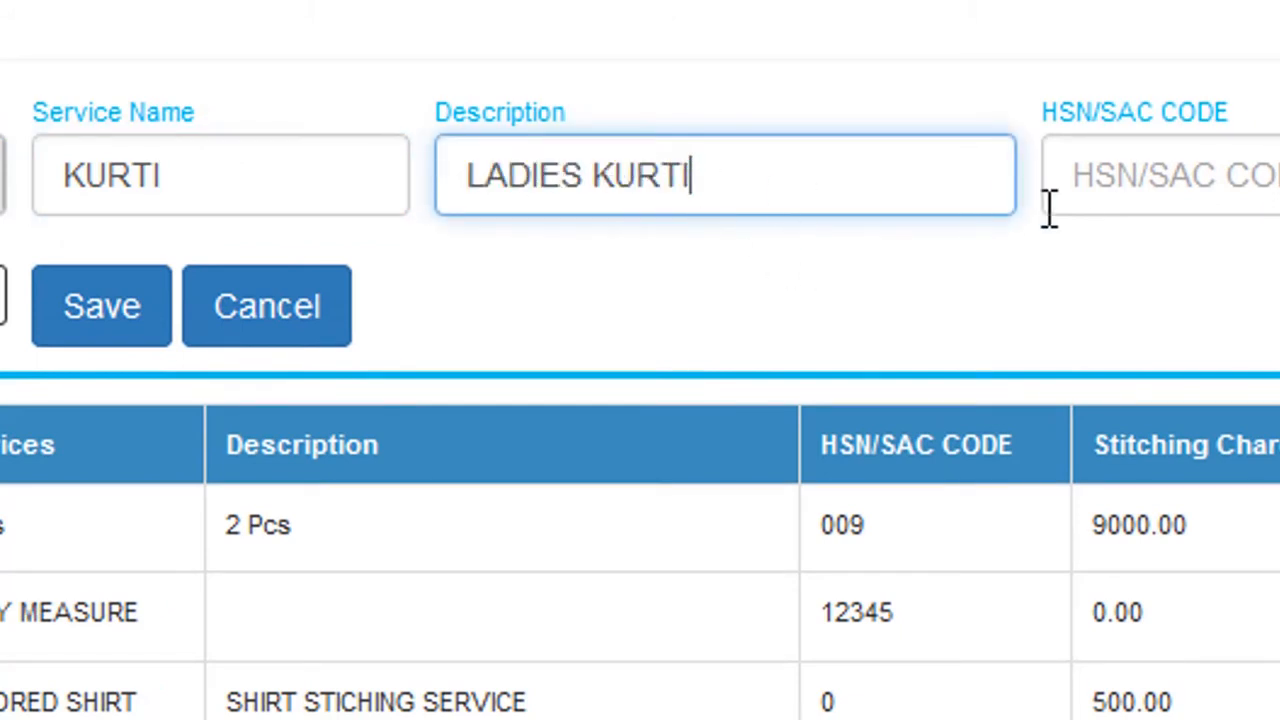
Set the new service's stitching charges to 600 and its taxation type to NO GST.
{"action": "left_click", "coordinate": [1171, 194]}
{"action": "type", "text": "600"}
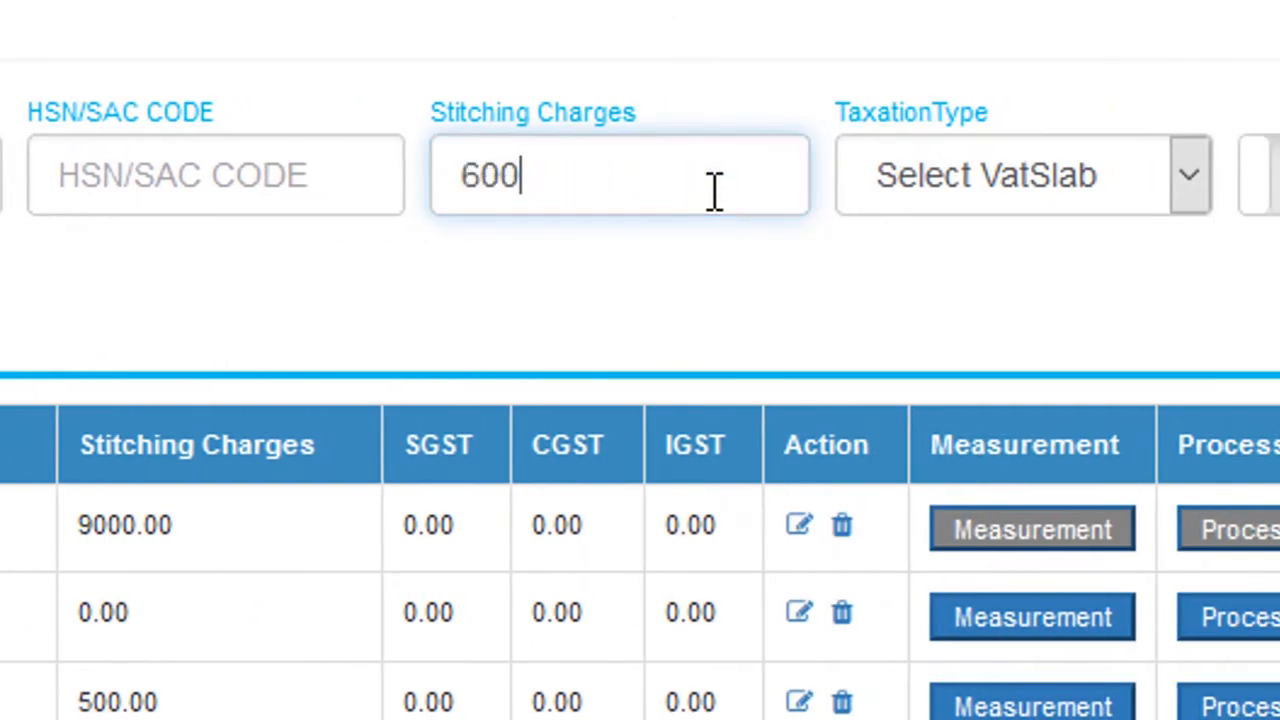
{"action": "left_click", "coordinate": [1189, 177]}
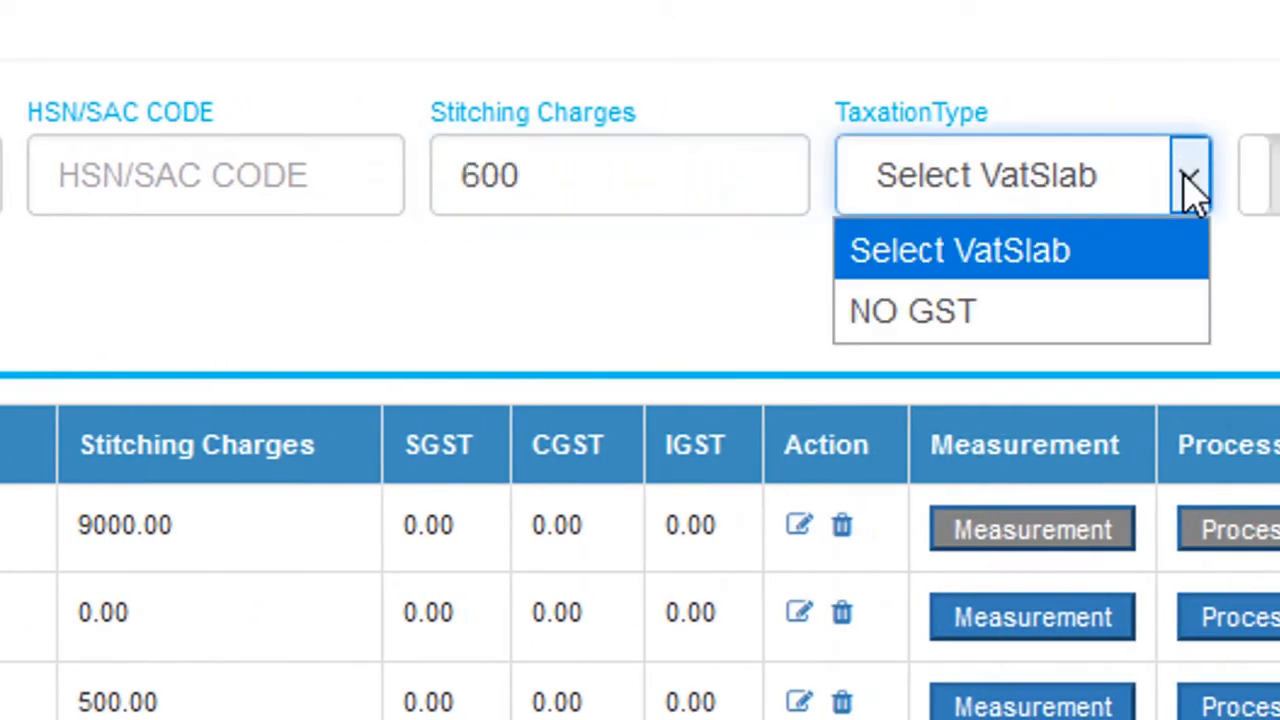
{"action": "left_click", "coordinate": [1068, 318]}
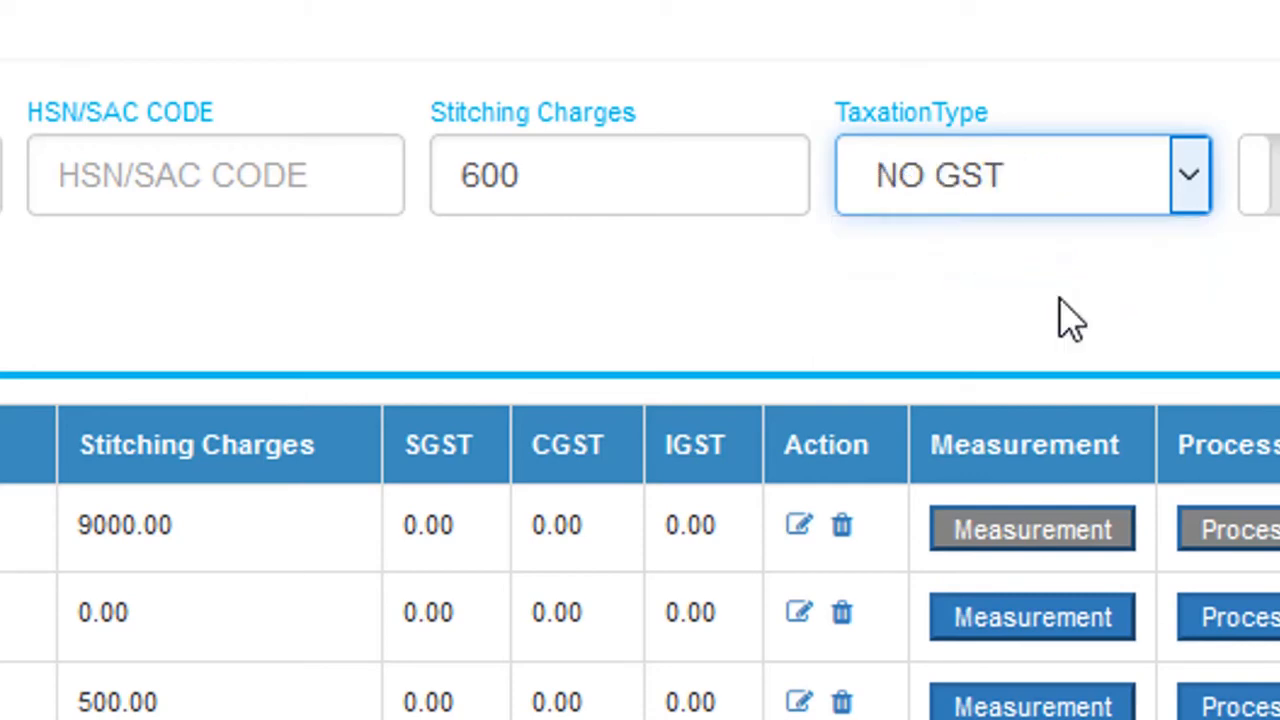
Check the taxation options and try the Group setting for the new service before returning it to Single.
{"action": "left_click", "coordinate": [1190, 178]}
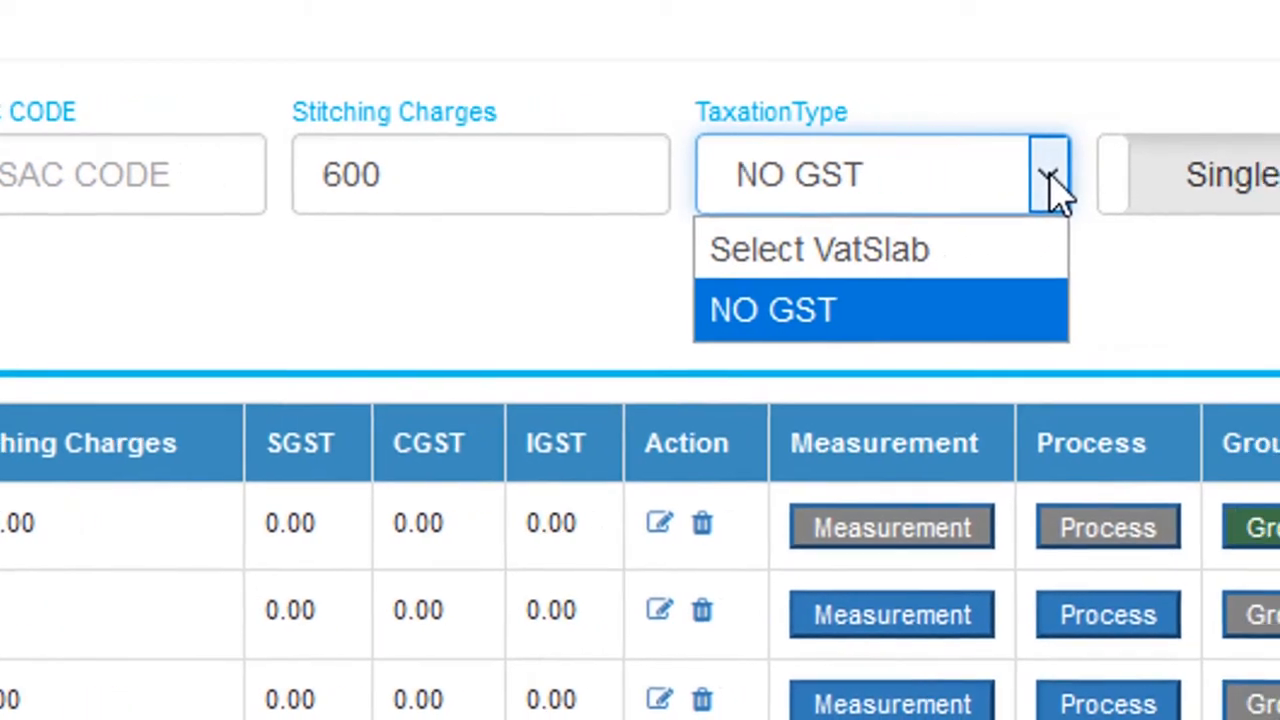
{"action": "left_click", "coordinate": [1190, 178]}
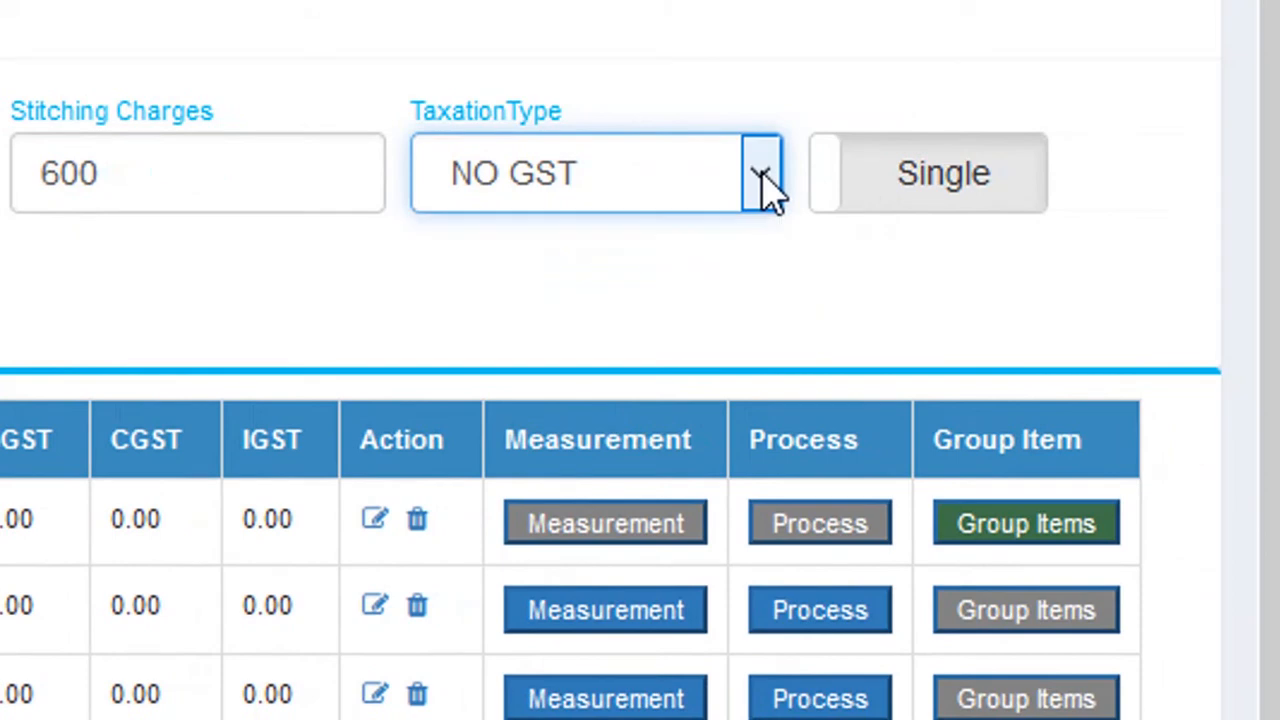
{"action": "left_click", "coordinate": [932, 185]}
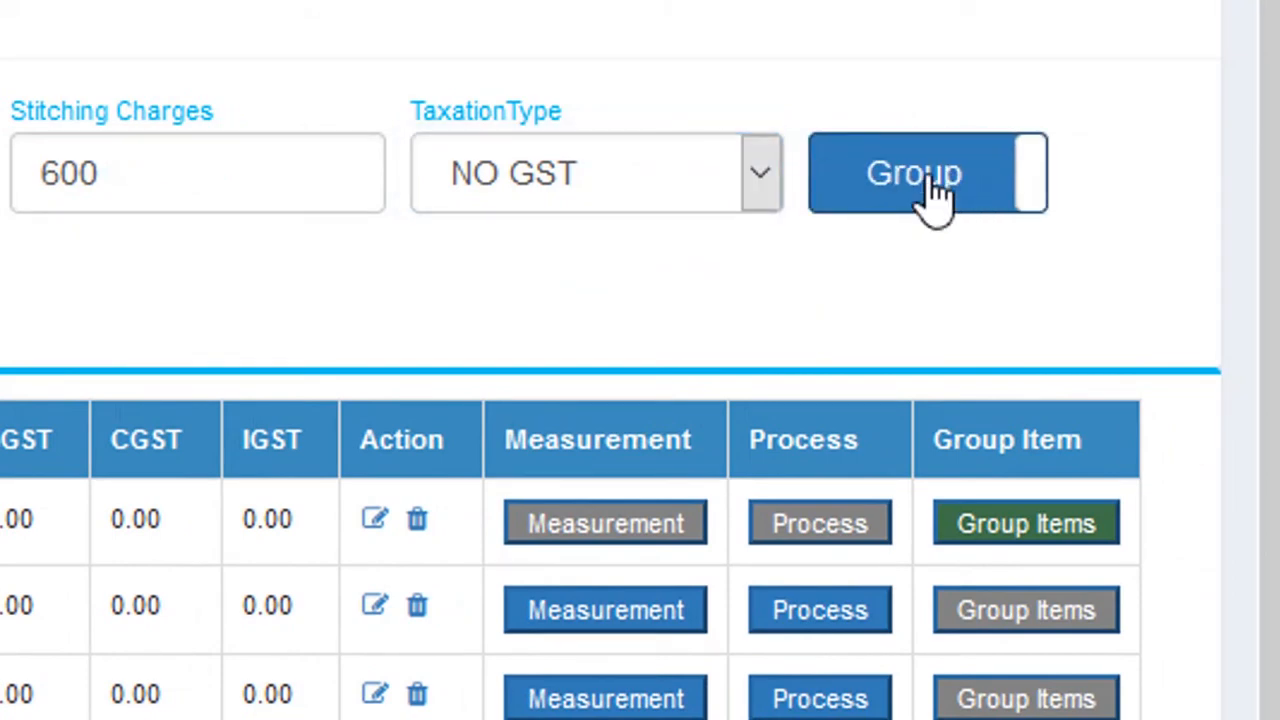
{"action": "left_click", "coordinate": [930, 190]}
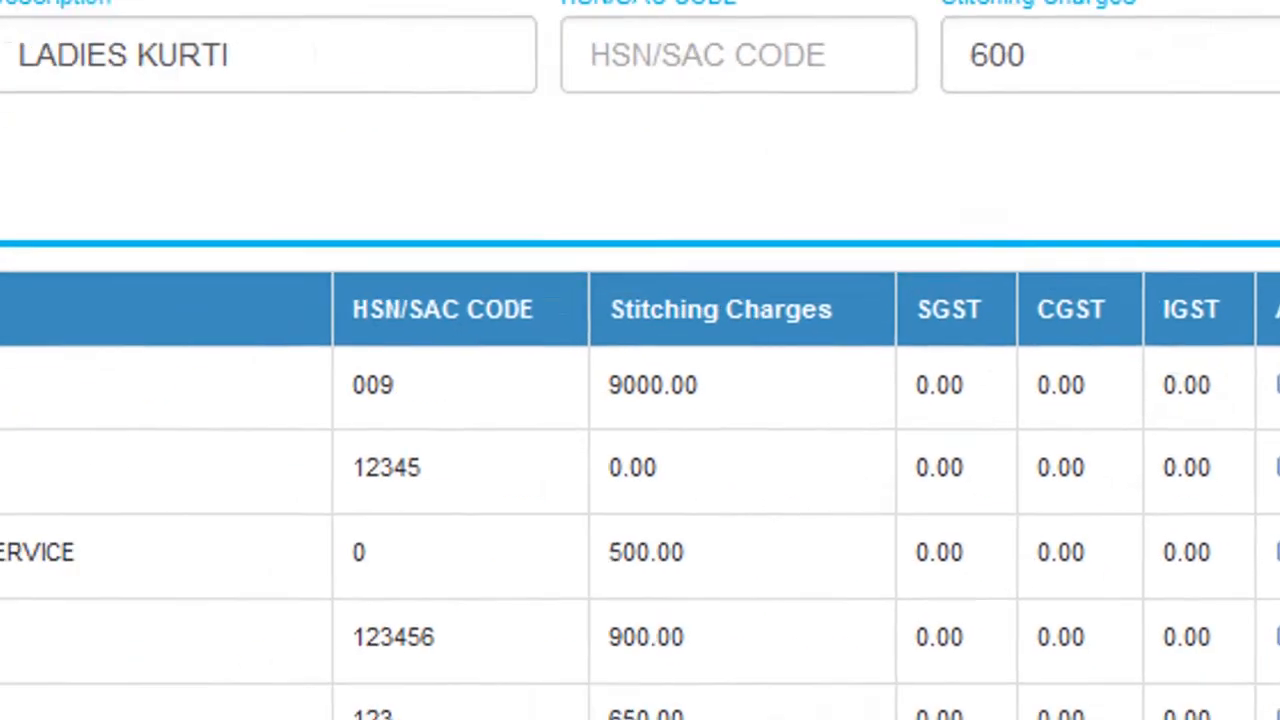
Save the KURTI service without assigning a style, and check its name and charges in the services list.
{"action": "left_click", "coordinate": [218, 74]}
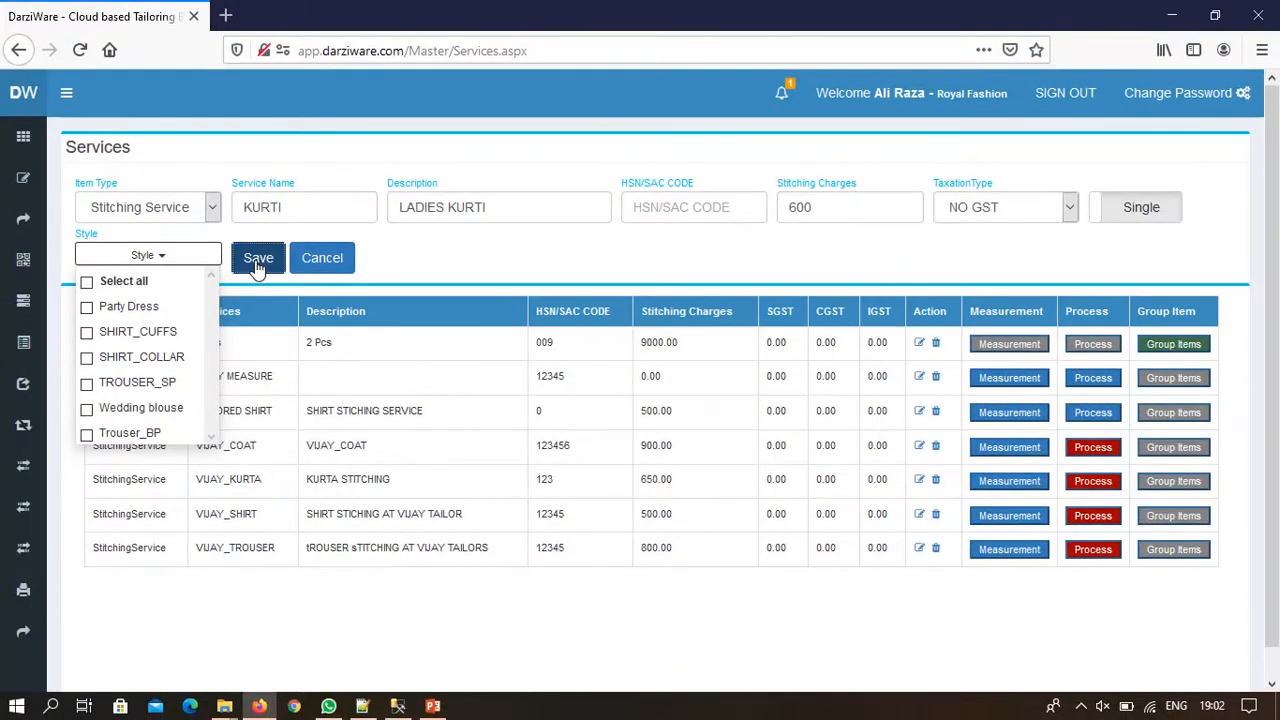
{"action": "left_click", "coordinate": [258, 262]}
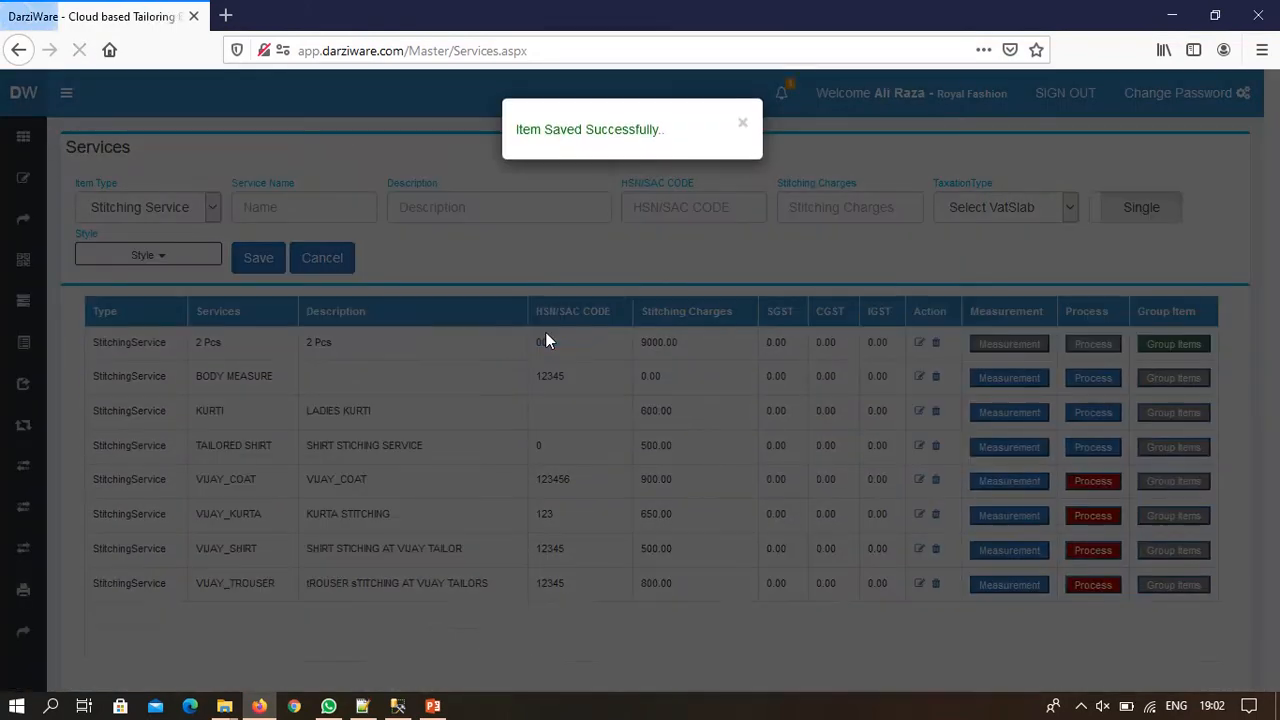
{"action": "left_click", "coordinate": [742, 127]}
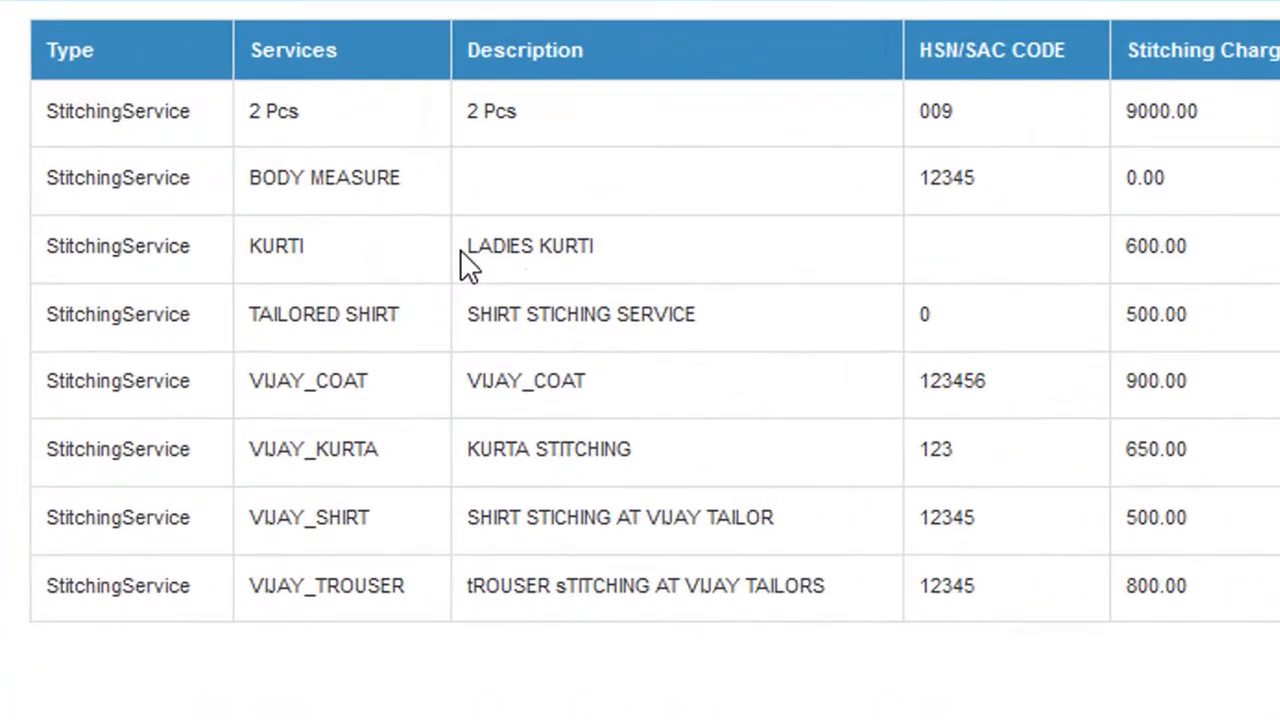
{"action": "left_click_drag", "start_coordinate": [303, 412], "coordinate": [378, 414]}
{"action": "left_click_drag", "start_coordinate": [1215, 249], "coordinate": [1112, 257]}
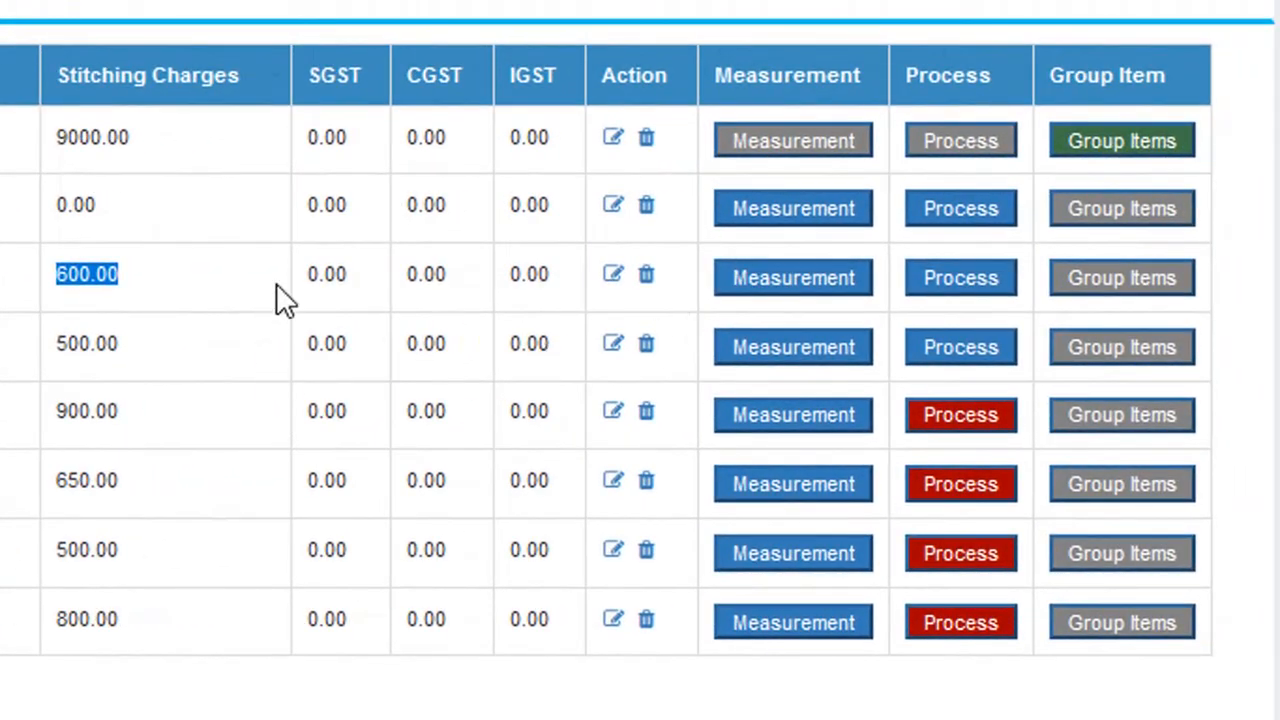
Open the measurement selection for KURTI and add CHEST, LENGTH and Bicep.
{"action": "left_click", "coordinate": [788, 296]}
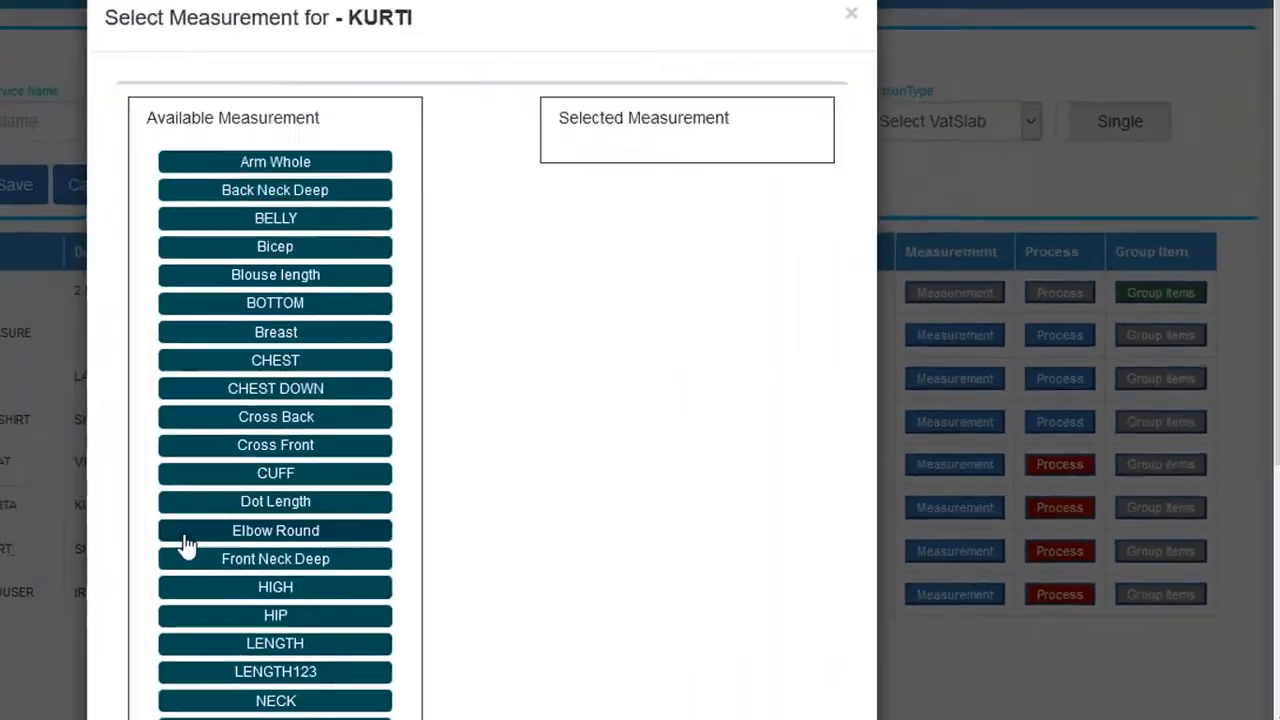
{"action": "scroll", "coordinate": [449, 574], "scroll_direction": "down", "scroll_amount": 3}
{"action": "scroll", "coordinate": [452, 572], "scroll_direction": "up", "scroll_amount": 2}
{"action": "left_click", "coordinate": [466, 349]}
{"action": "left_click", "coordinate": [459, 577]}
{"action": "scroll", "coordinate": [459, 577], "scroll_direction": "down", "scroll_amount": 3}
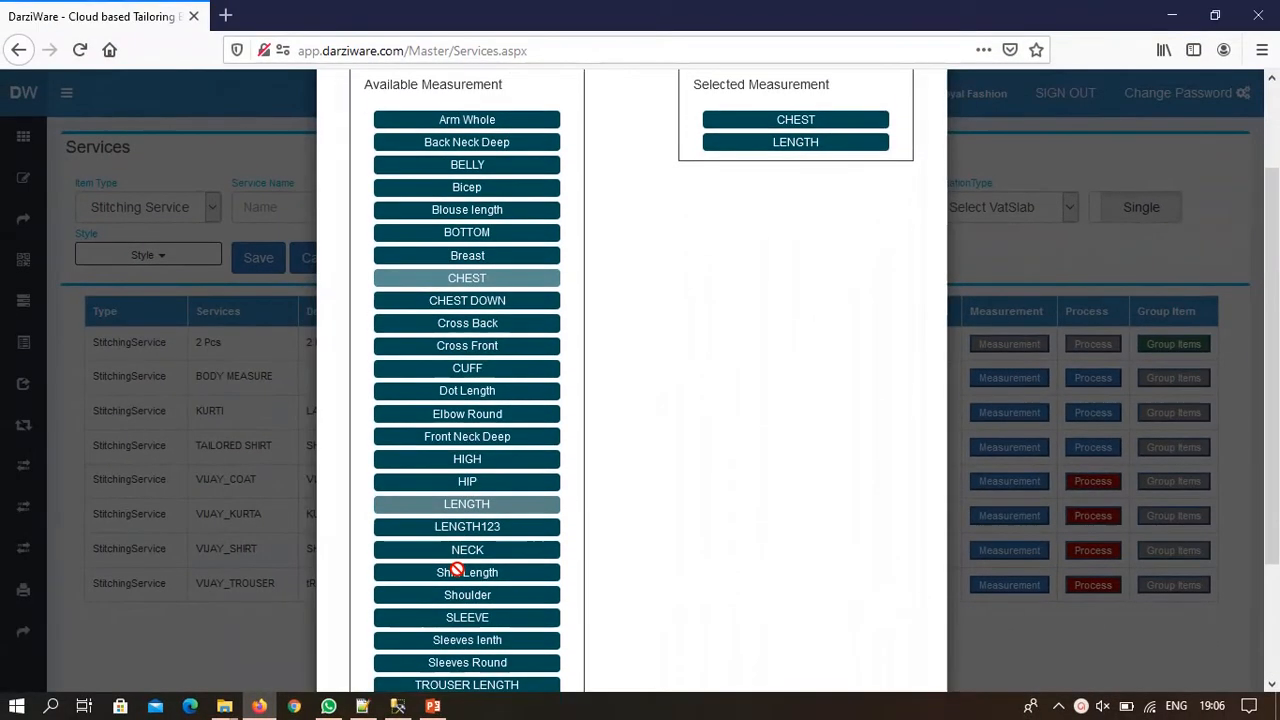
{"action": "left_click", "coordinate": [480, 149]}
{"action": "scroll", "coordinate": [483, 88], "scroll_direction": "up", "scroll_amount": 1}
{"action": "scroll", "coordinate": [483, 88], "scroll_direction": "up", "scroll_amount": 1}
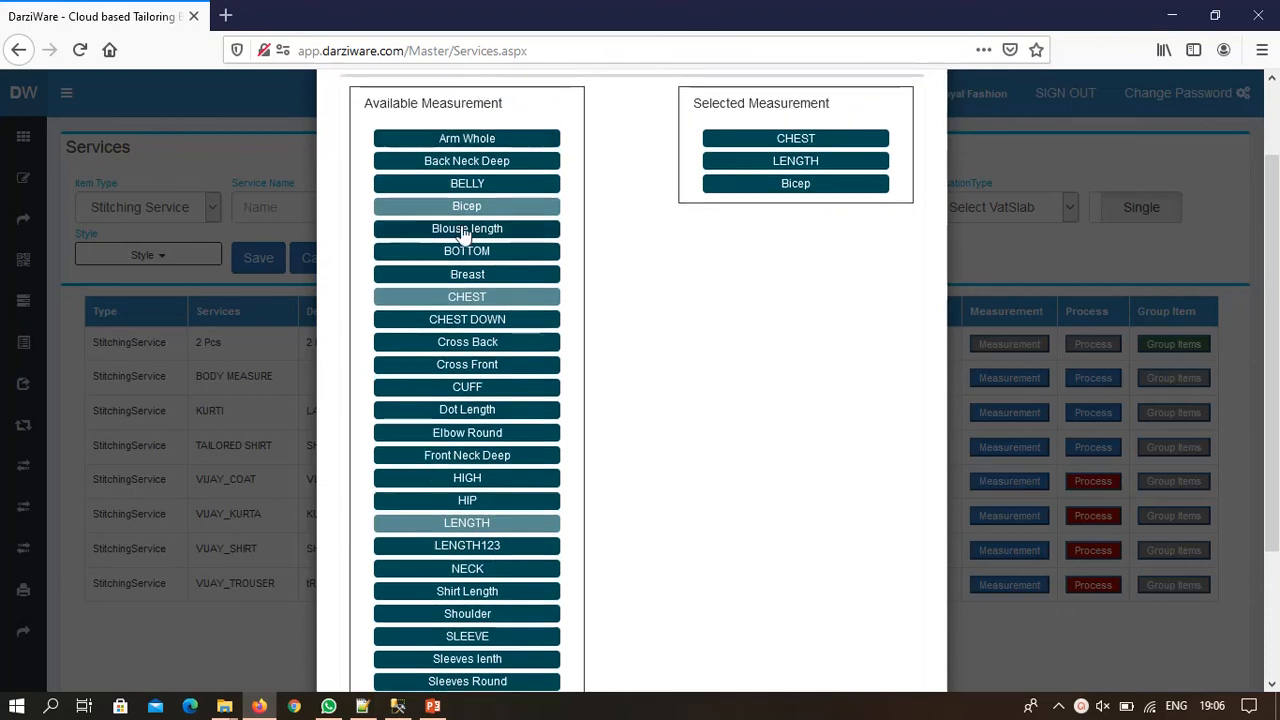
Add Shoulder, SLEEVE and Waist to the KURTI measurements and save the selection.
{"action": "scroll", "coordinate": [466, 523], "scroll_direction": "down", "scroll_amount": 2}
{"action": "left_click", "coordinate": [474, 537]}
{"action": "left_click", "coordinate": [474, 559]}
{"action": "scroll", "coordinate": [471, 580], "scroll_direction": "down", "scroll_amount": 3}
{"action": "left_click", "coordinate": [467, 572]}
{"action": "left_click", "coordinate": [876, 632]}
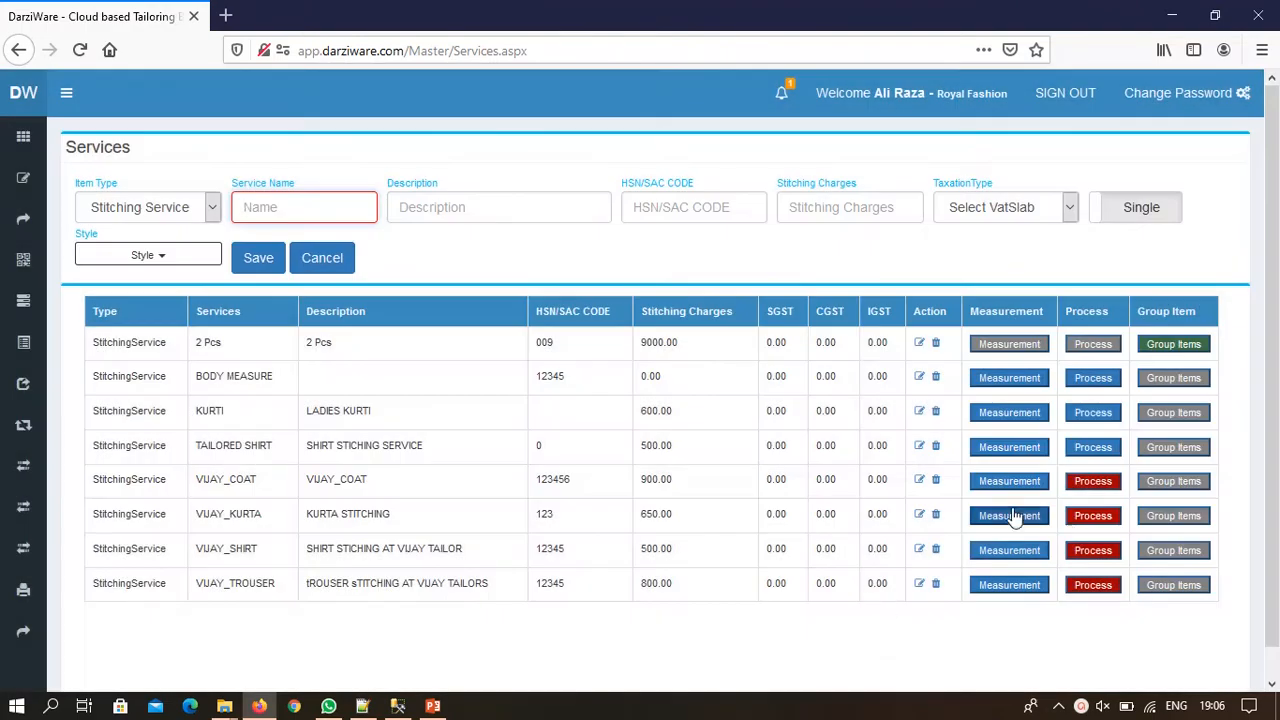
Reopen the KURTI measurement selection to review the selected measurements, and close it without changes.
{"action": "left_click", "coordinate": [1003, 416]}
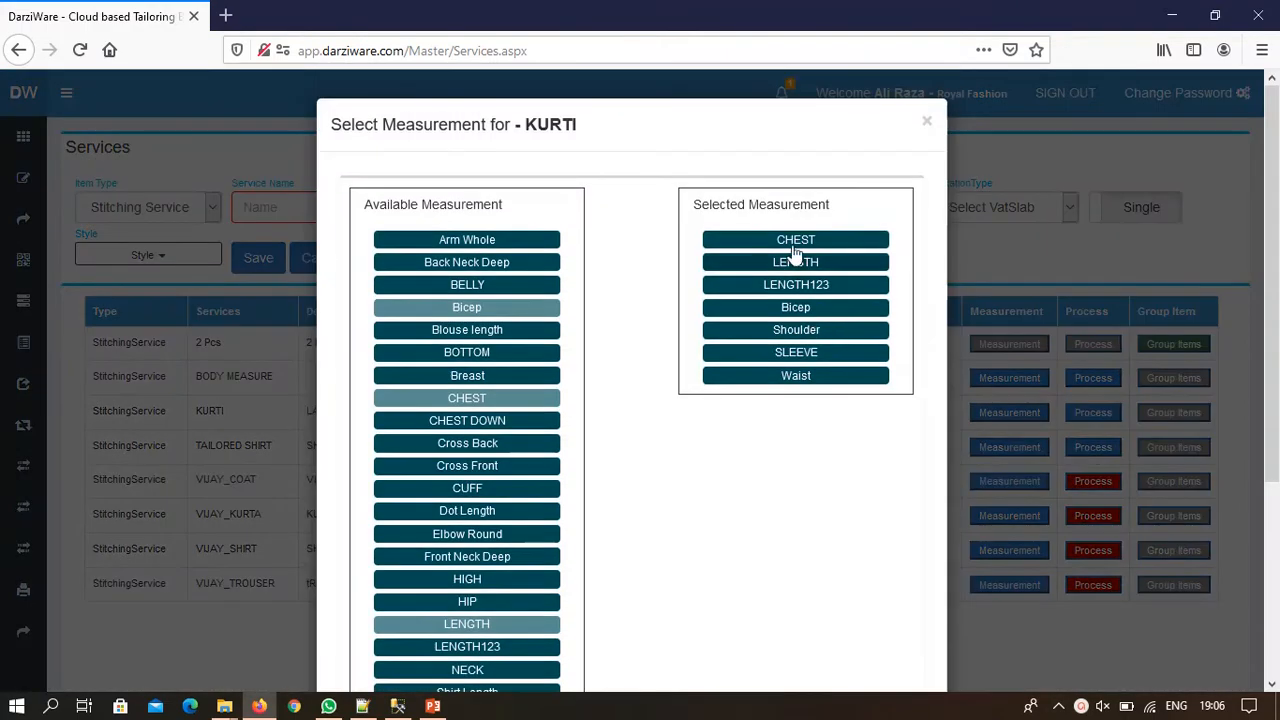
{"action": "scroll", "coordinate": [801, 398], "scroll_direction": "down", "scroll_amount": 3}
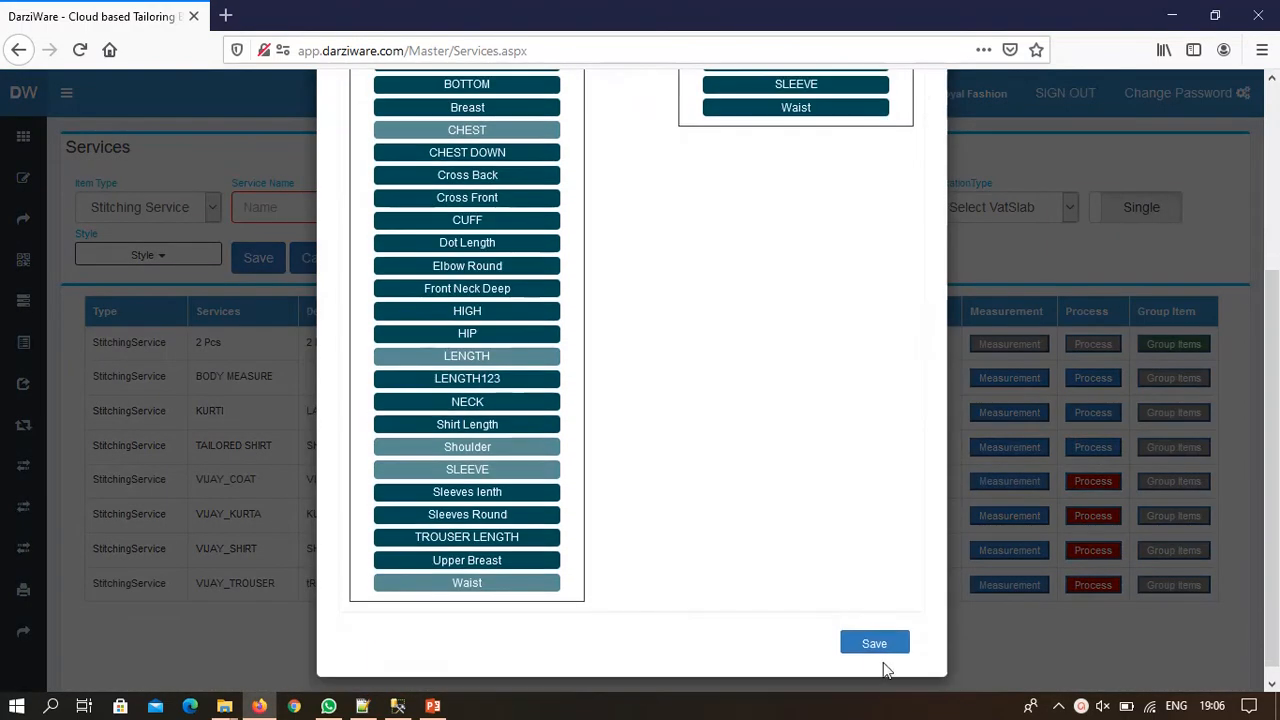
{"action": "scroll", "coordinate": [866, 466], "scroll_direction": "up", "scroll_amount": 3}
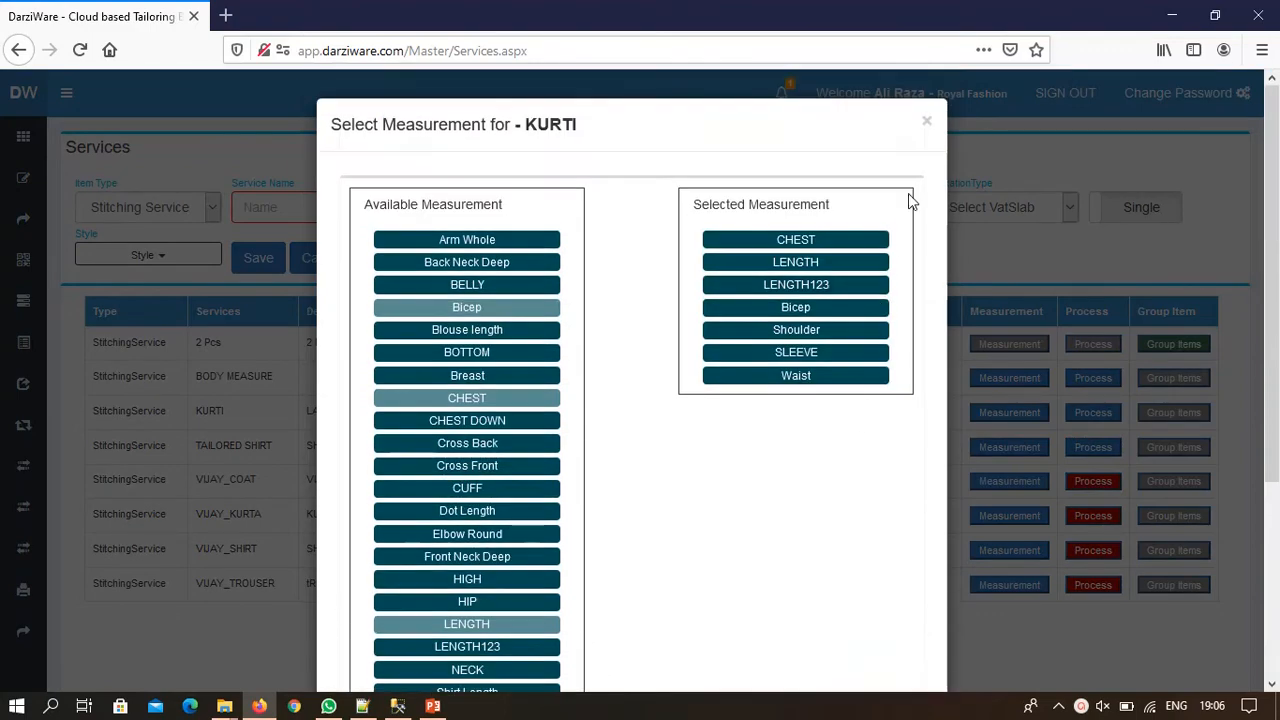
{"action": "left_click", "coordinate": [928, 123]}
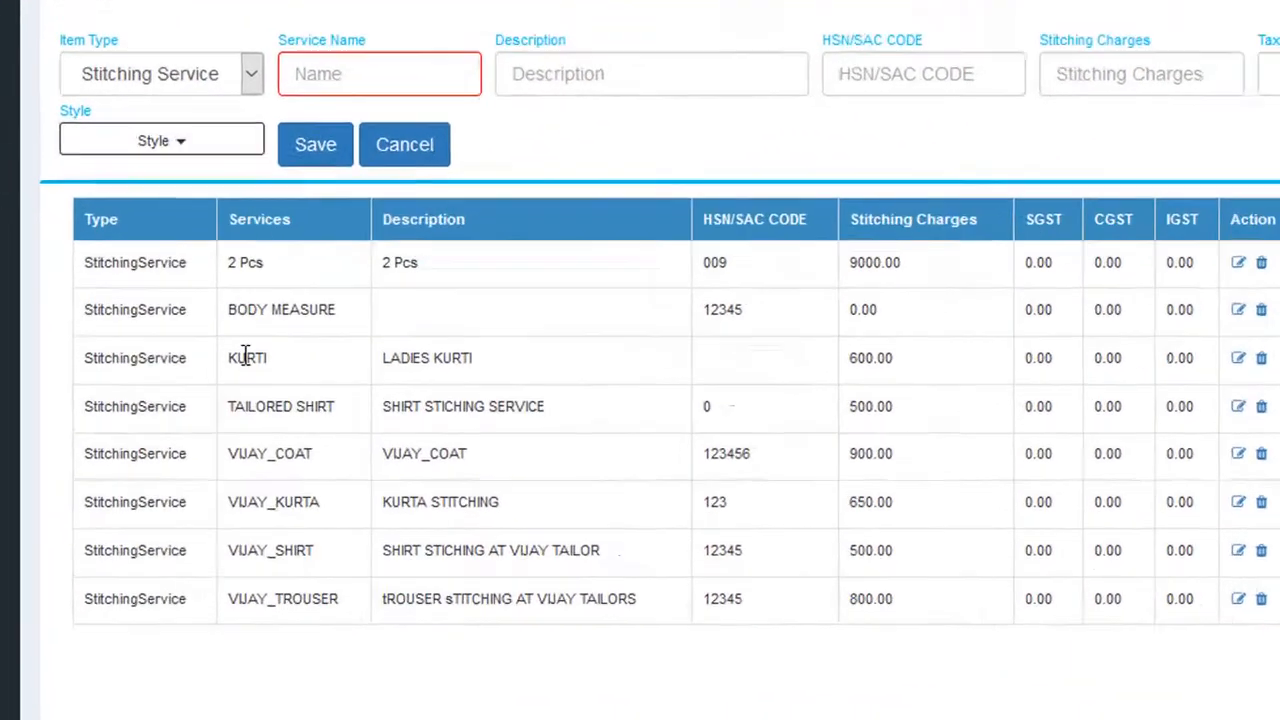
Assign the workshop processes MASTER, TAILOR and QUALITY CHECK to the KURTI service and save them.
{"action": "double_click", "coordinate": [208, 408]}
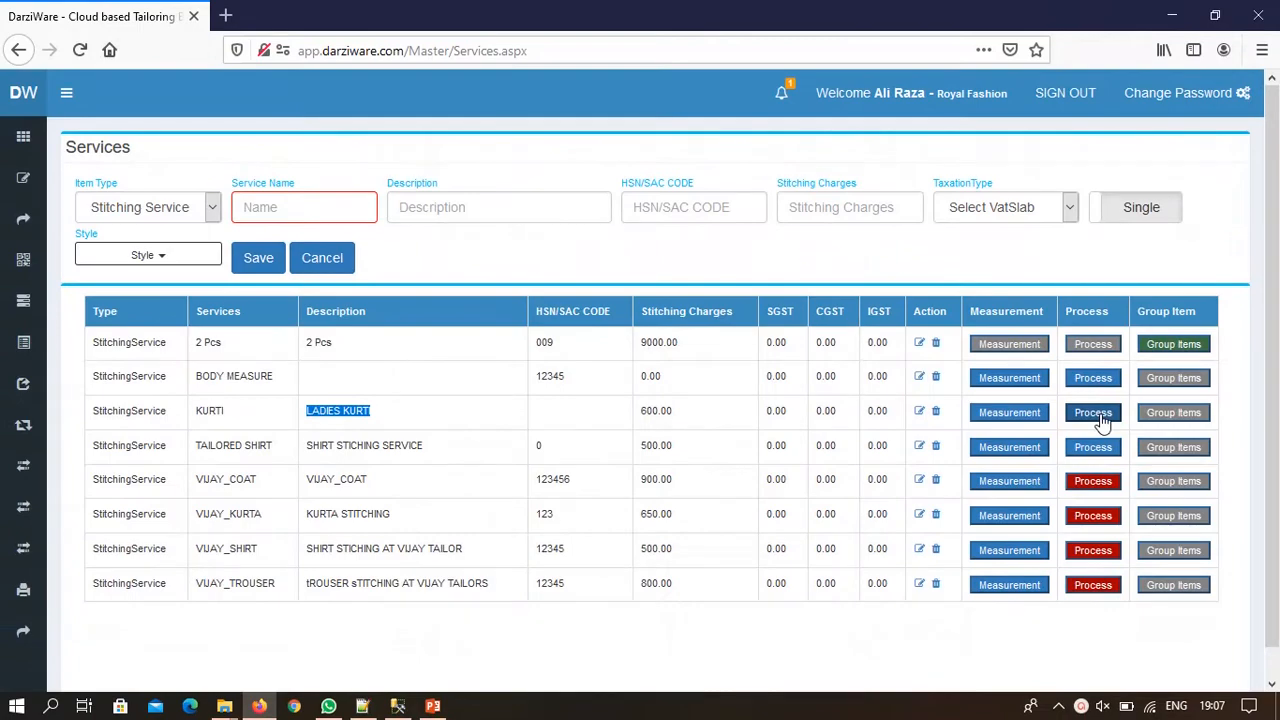
{"action": "left_click", "coordinate": [1093, 412]}
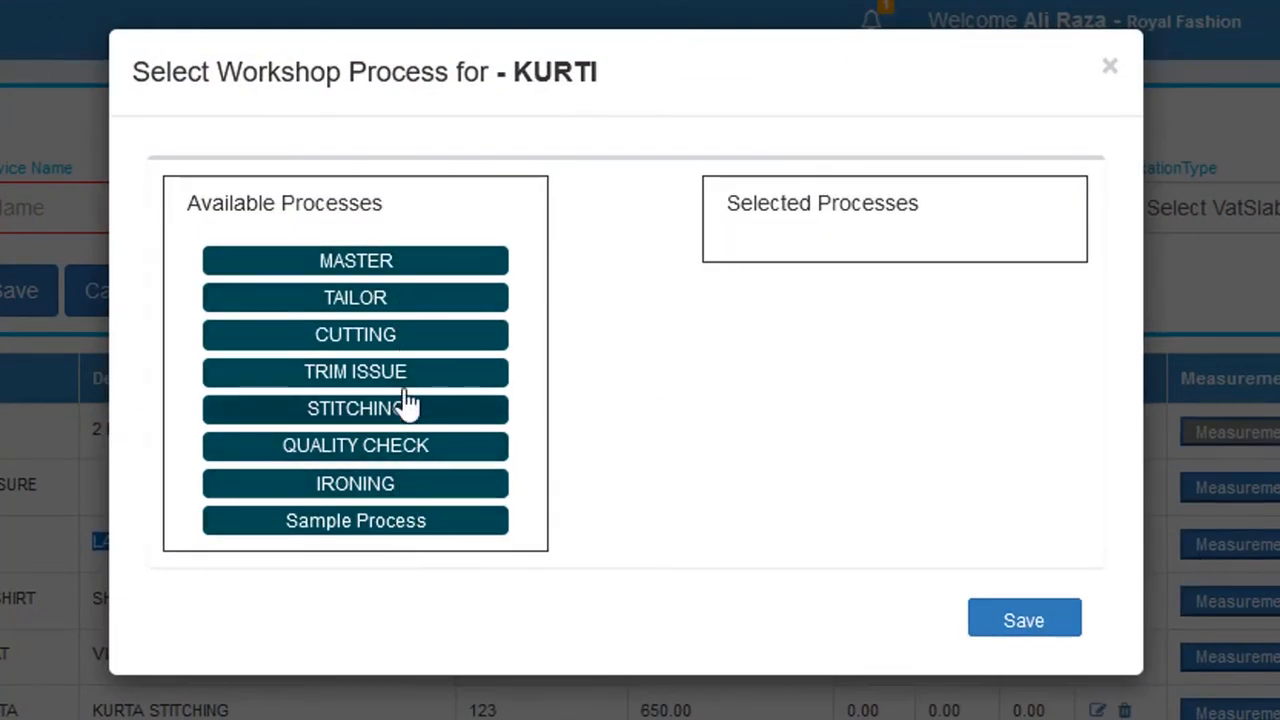
{"action": "left_click", "coordinate": [377, 264]}
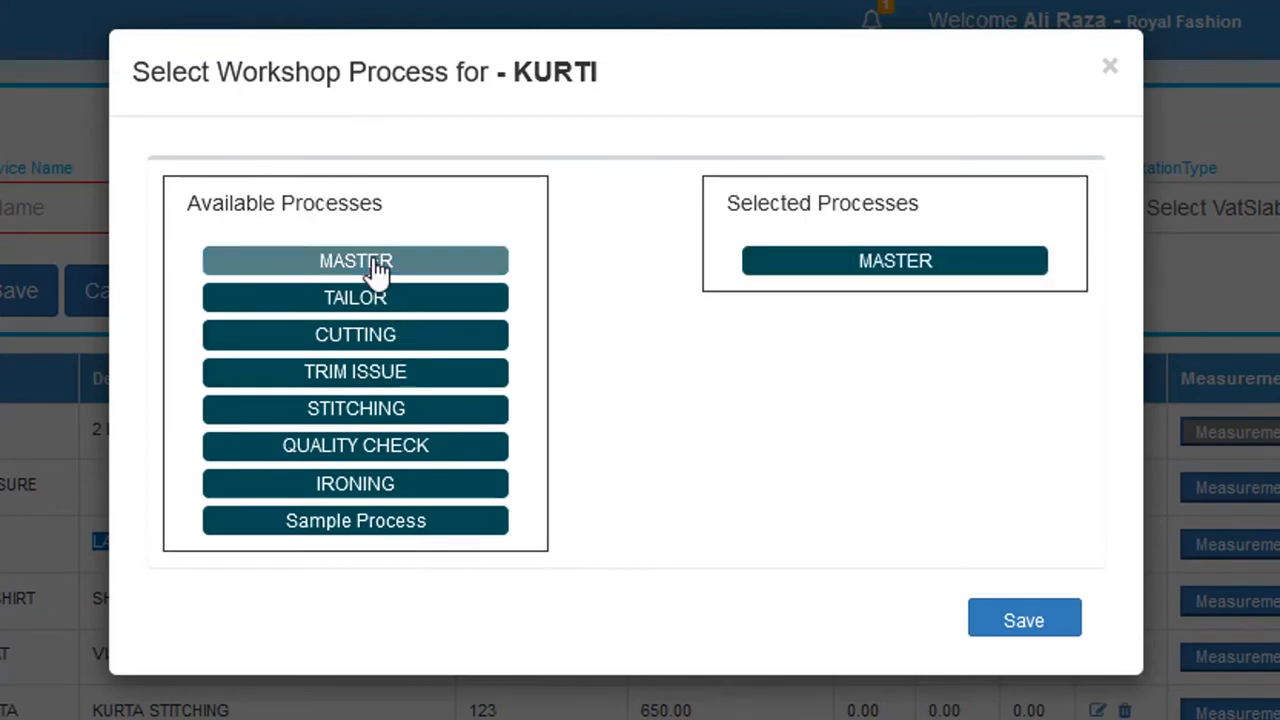
{"action": "left_click", "coordinate": [372, 310]}
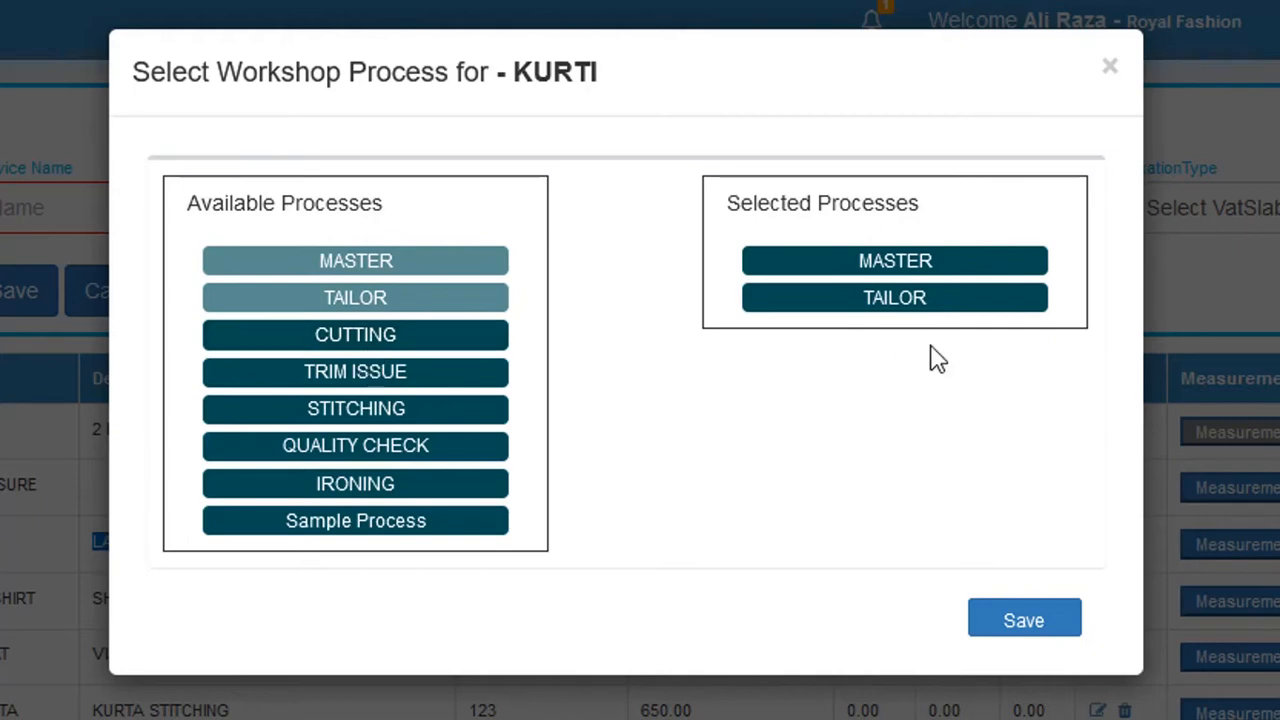
{"action": "left_click", "coordinate": [387, 452]}
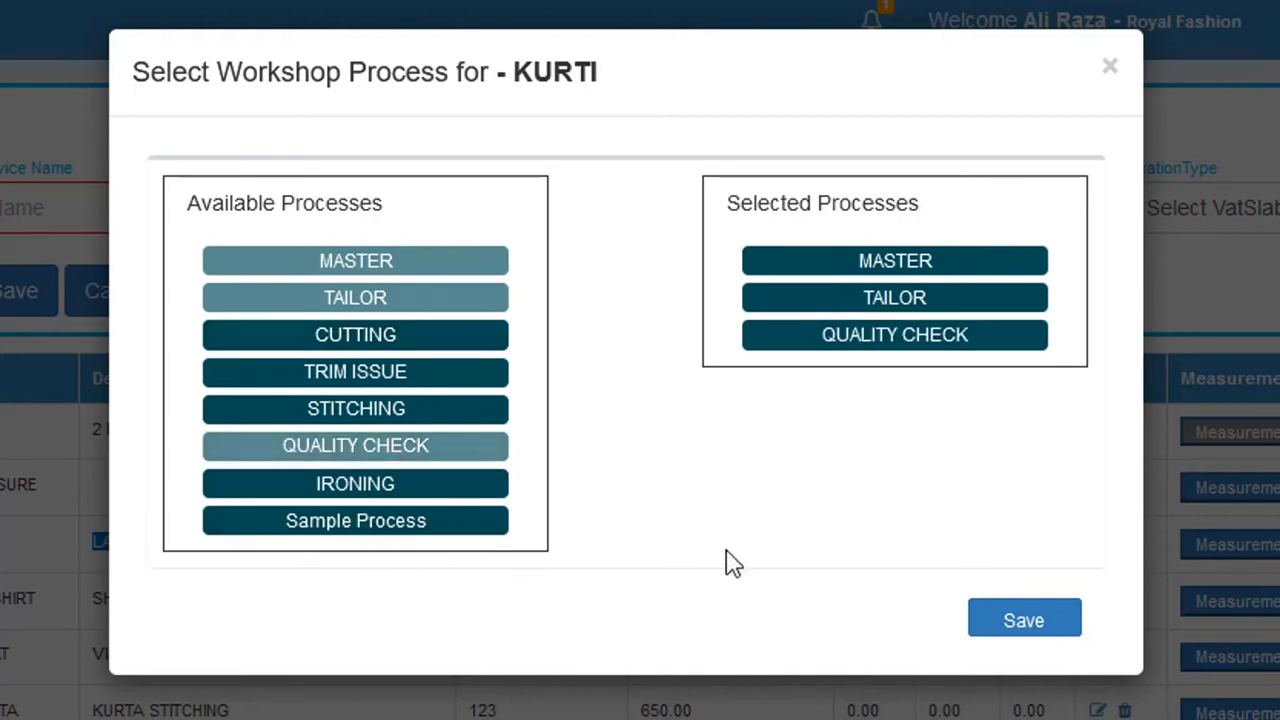
{"action": "left_click", "coordinate": [1000, 612]}
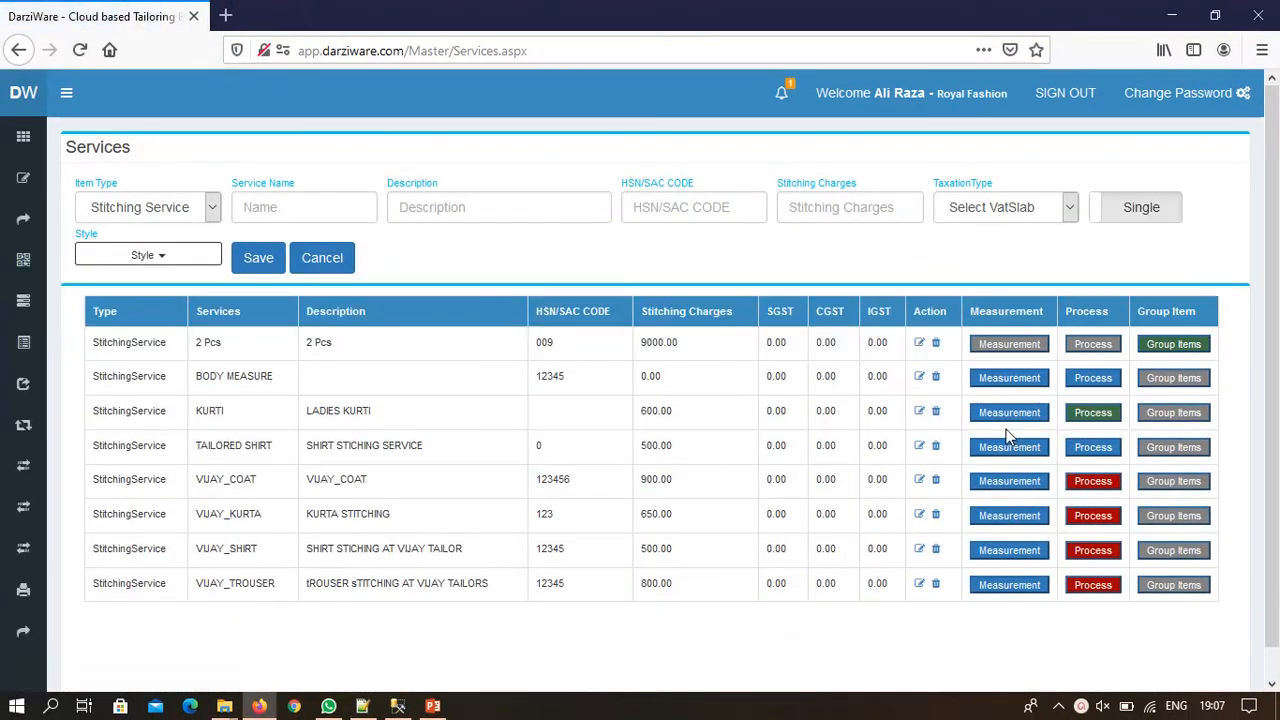
Open the Measurement Terms master and save a new measurement FRONT 1 with short code FRN1.
{"action": "mouse_move", "coordinate": [23, 177]}
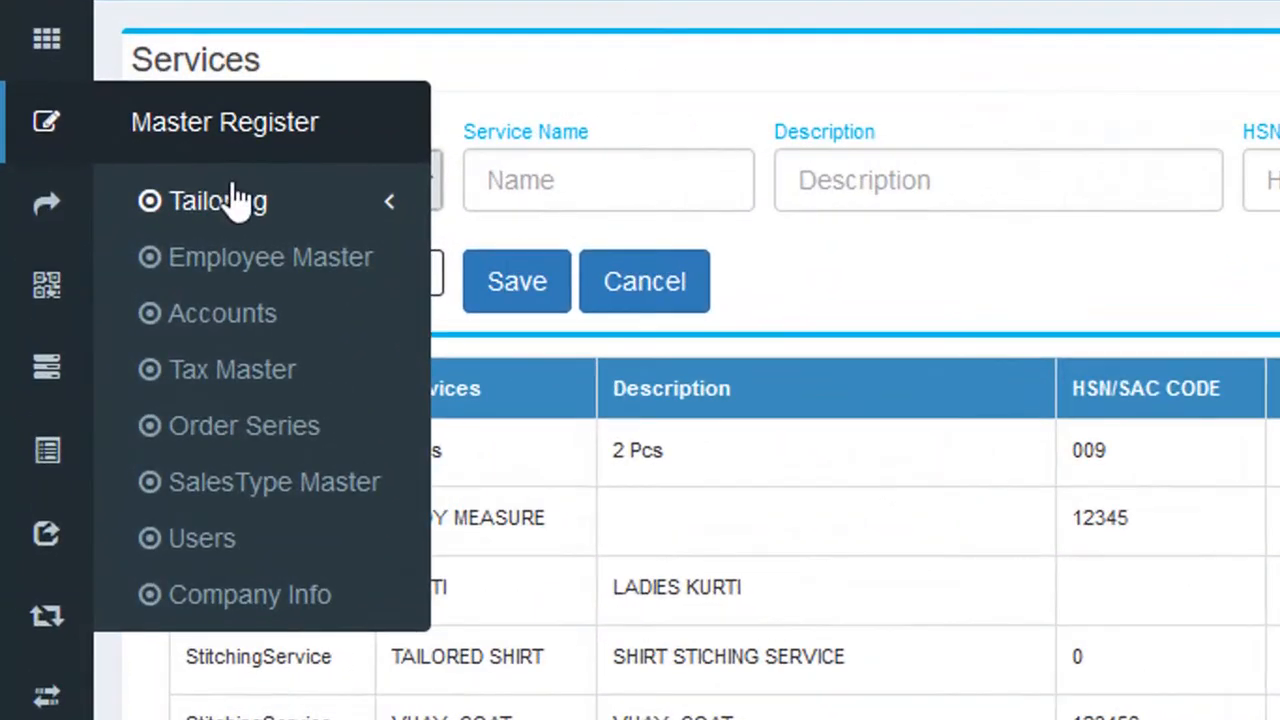
{"action": "left_click", "coordinate": [150, 203]}
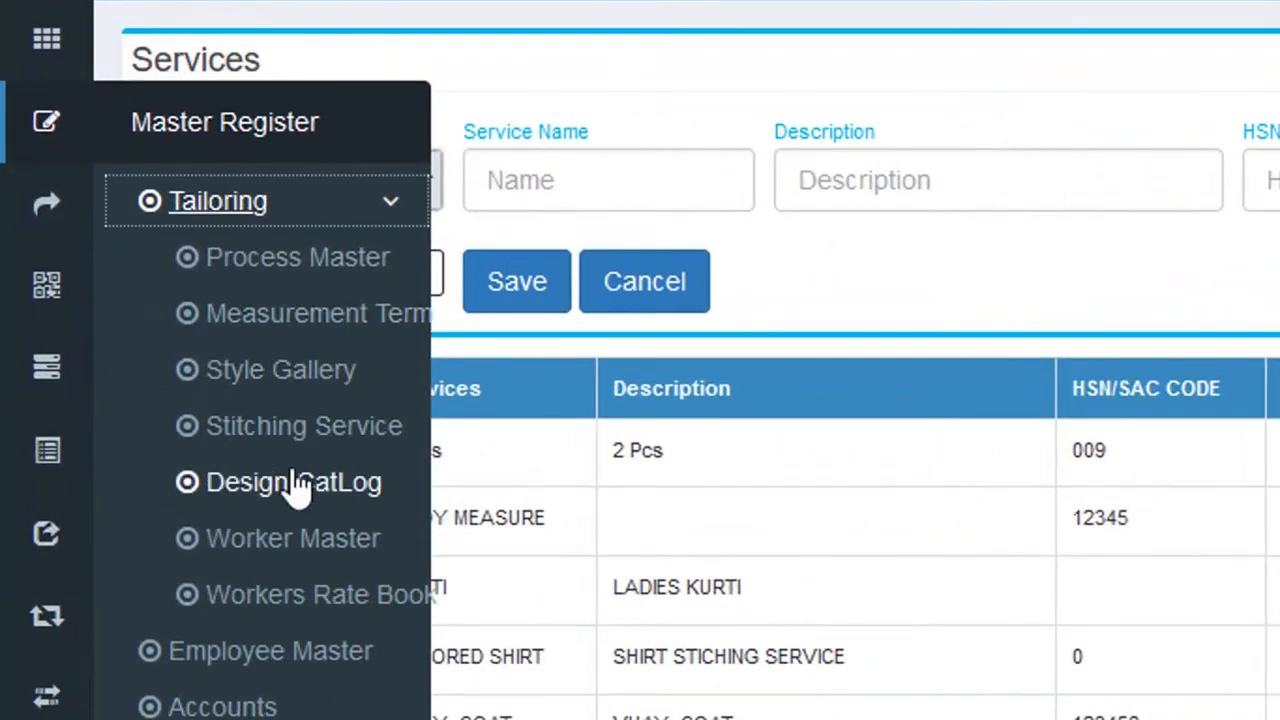
{"action": "left_click", "coordinate": [308, 333]}
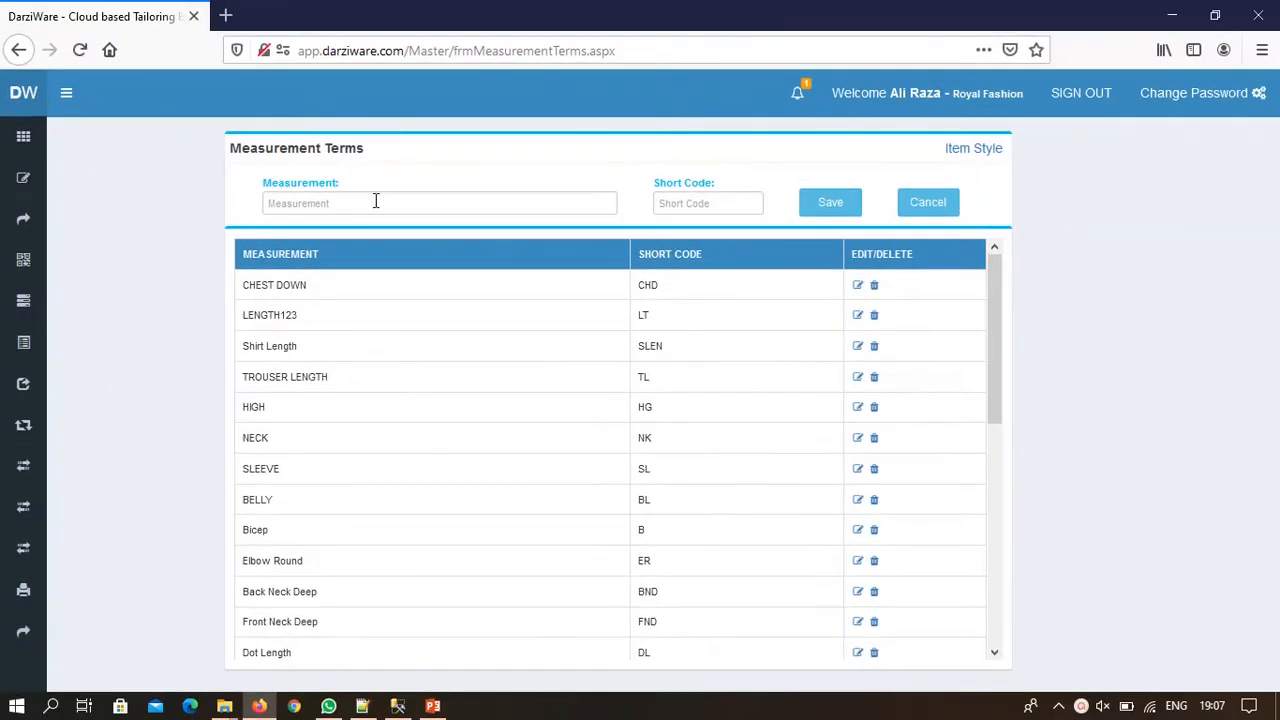
{"action": "left_click", "coordinate": [376, 201]}
{"action": "scroll", "coordinate": [306, 334], "scroll_direction": "down", "scroll_amount": 1}
{"action": "scroll", "coordinate": [306, 334], "scroll_direction": "up", "scroll_amount": 1}
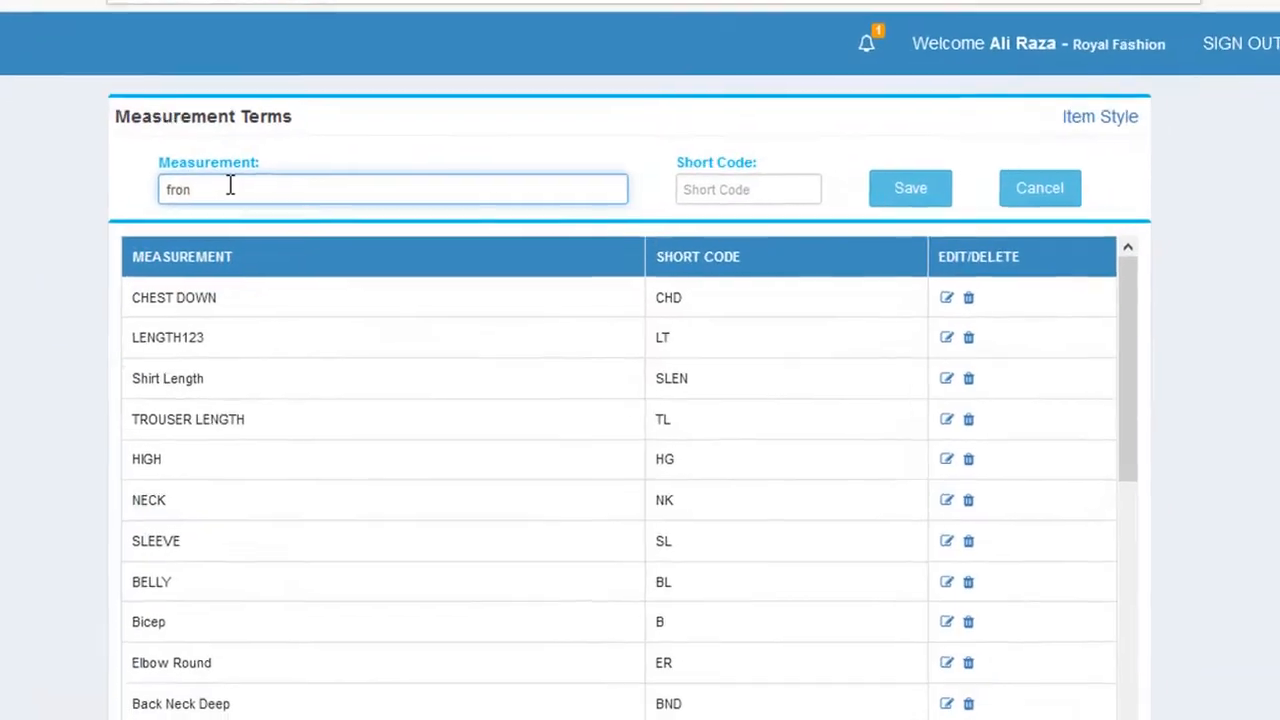
{"action": "left_click", "coordinate": [791, 187]}
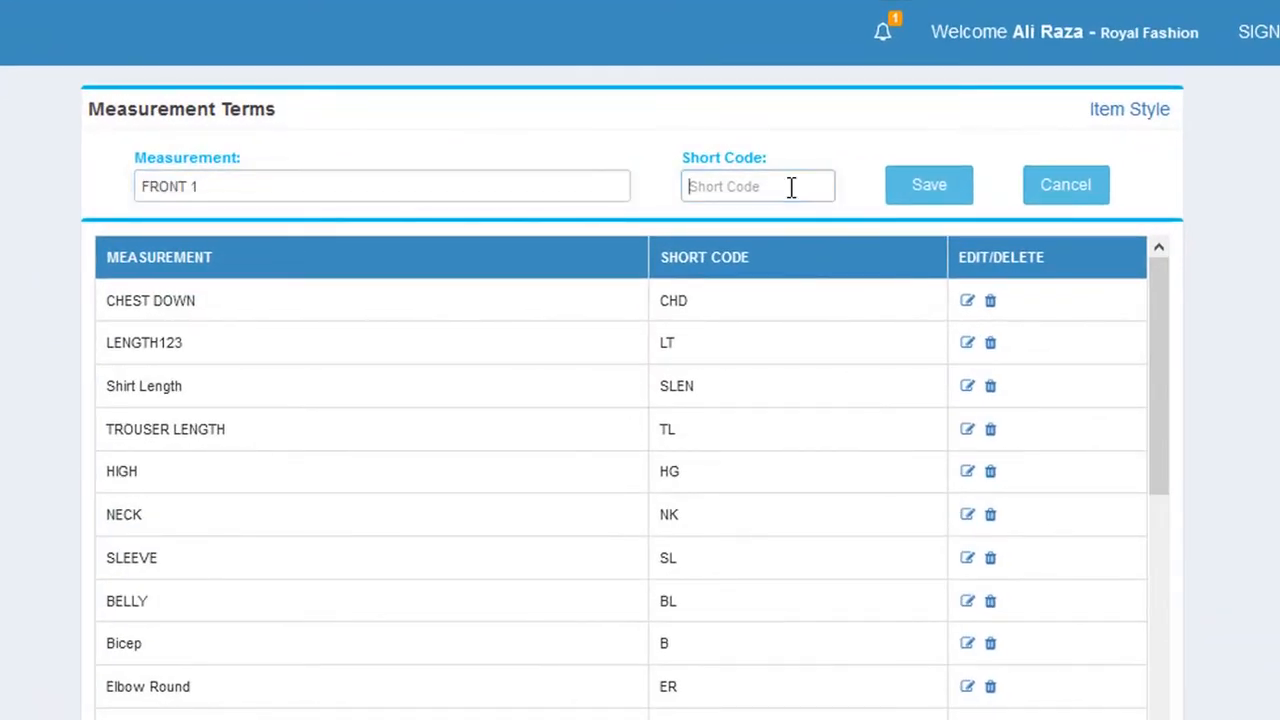
{"action": "left_click", "coordinate": [929, 188]}
Add a second measurement term, FRONT 2, with short code FRN2 and save it.
{"action": "left_click", "coordinate": [424, 186]}
{"action": "type", "text": "FRONT"}
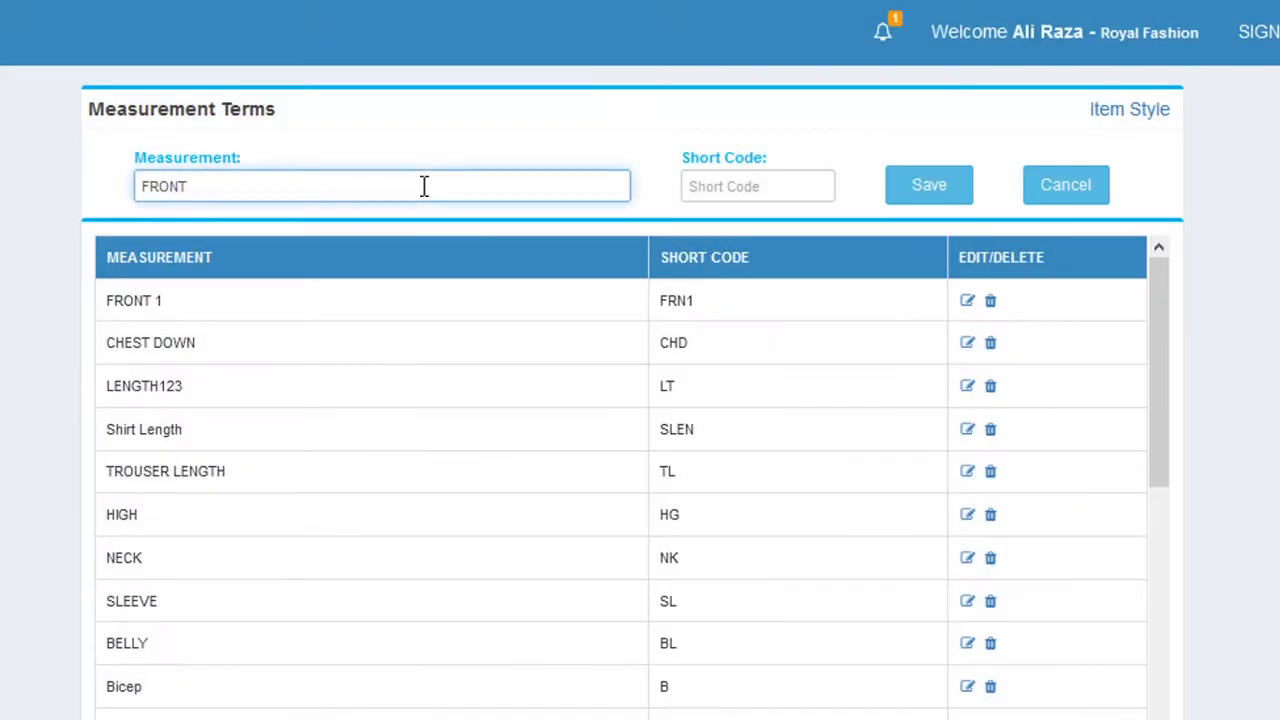
{"action": "left_click", "coordinate": [722, 193]}
{"action": "type", "text": "FRN2"}
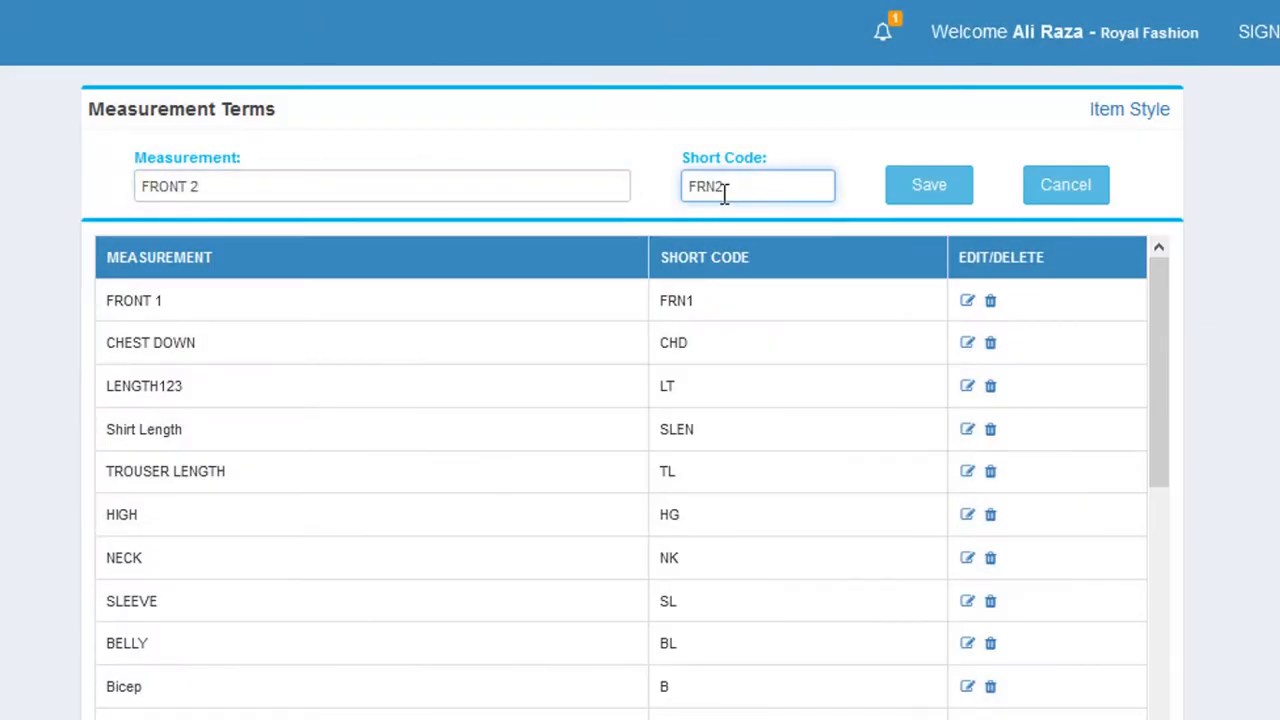
{"action": "left_click", "coordinate": [929, 186]}
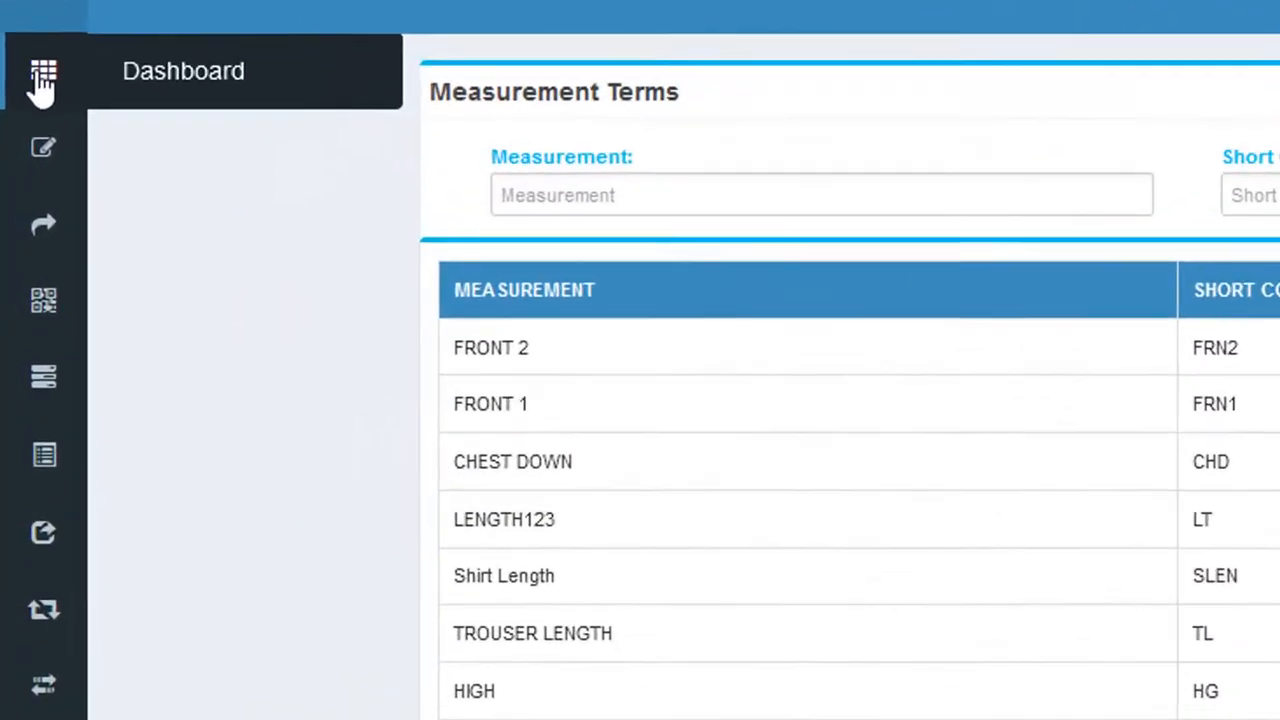
Return to the stitching services, add FRONT 1 and FRONT 2 to the KURTI measurements and save the selection.
{"action": "mouse_move", "coordinate": [21, 181]}
{"action": "left_click", "coordinate": [212, 232]}
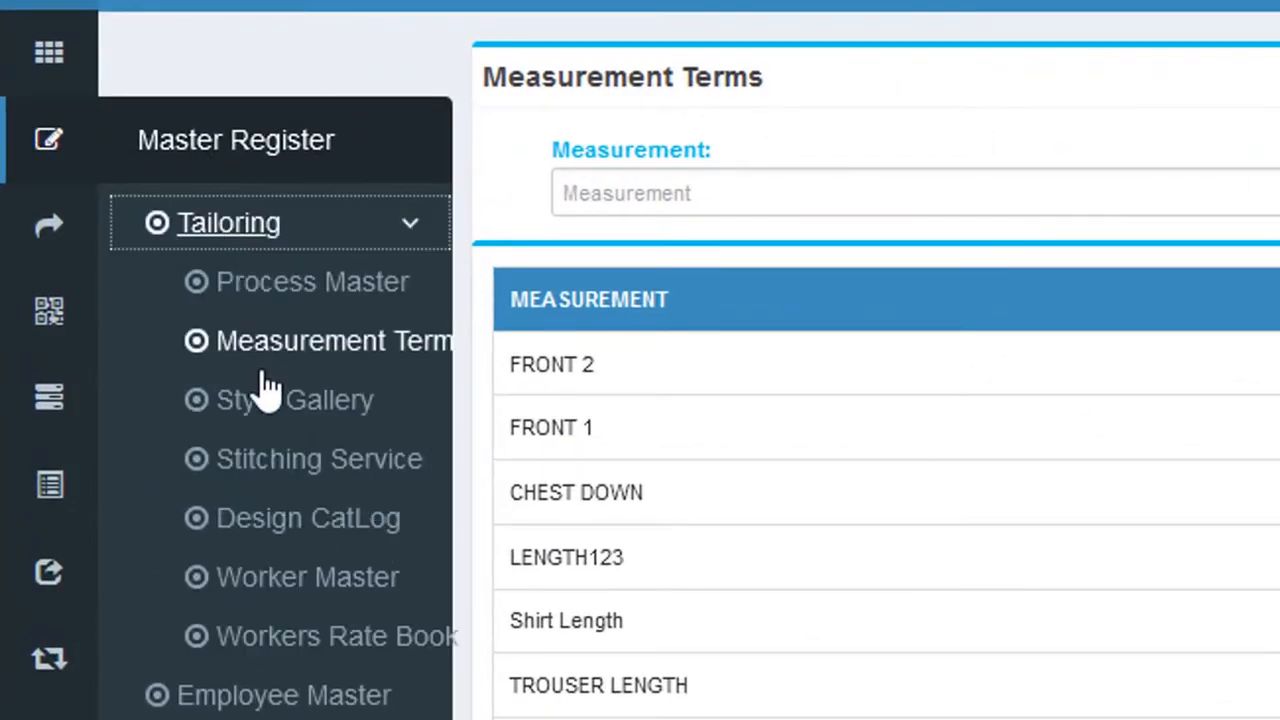
{"action": "left_click", "coordinate": [272, 482]}
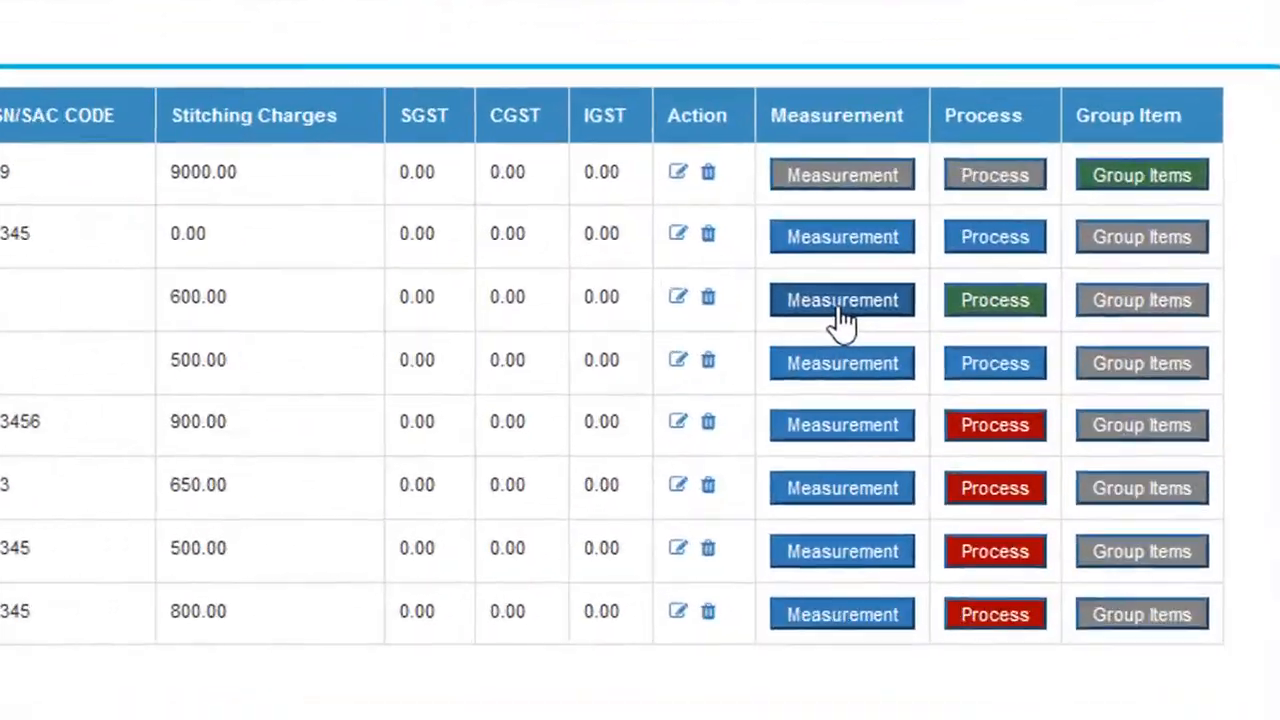
{"action": "left_click", "coordinate": [1009, 413]}
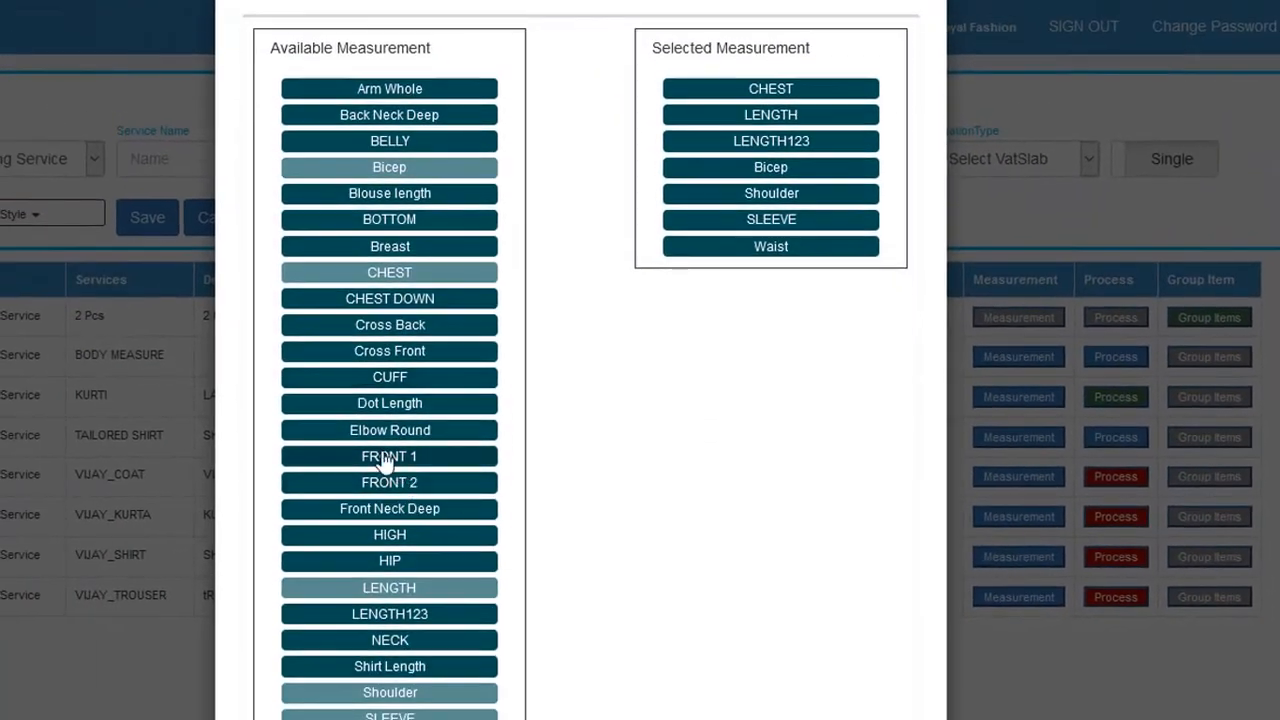
{"action": "left_click", "coordinate": [389, 458]}
{"action": "left_click", "coordinate": [378, 484]}
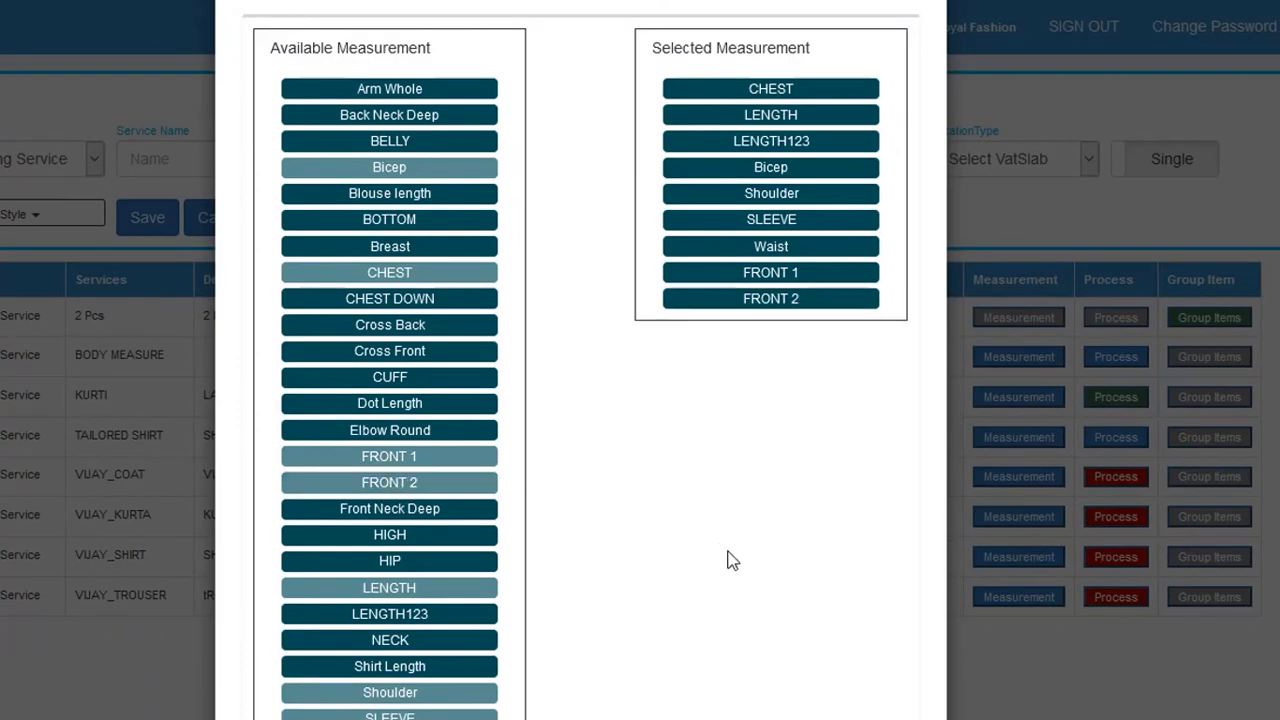
{"action": "scroll", "coordinate": [731, 560], "scroll_direction": "down", "scroll_amount": 3}
{"action": "left_click", "coordinate": [858, 650]}
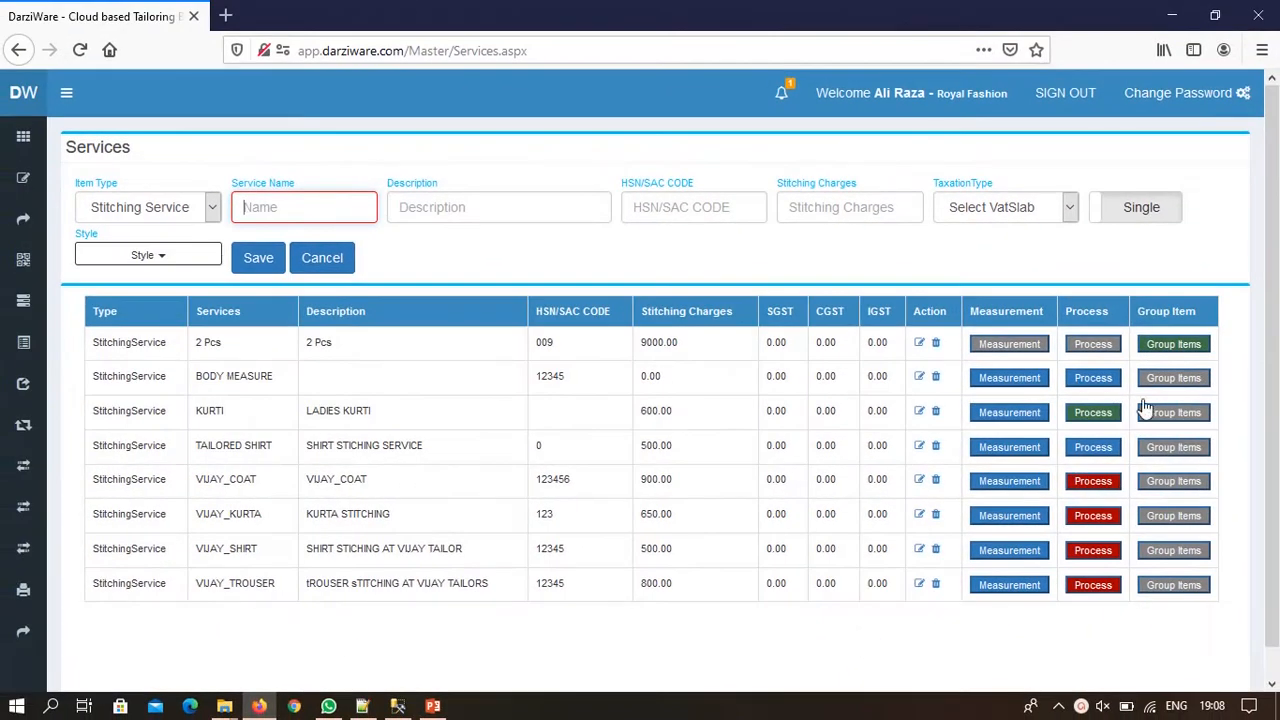
Review the workshop processes for KURTI, close the selection unchanged and open the Process Master.
{"action": "left_click", "coordinate": [1093, 412]}
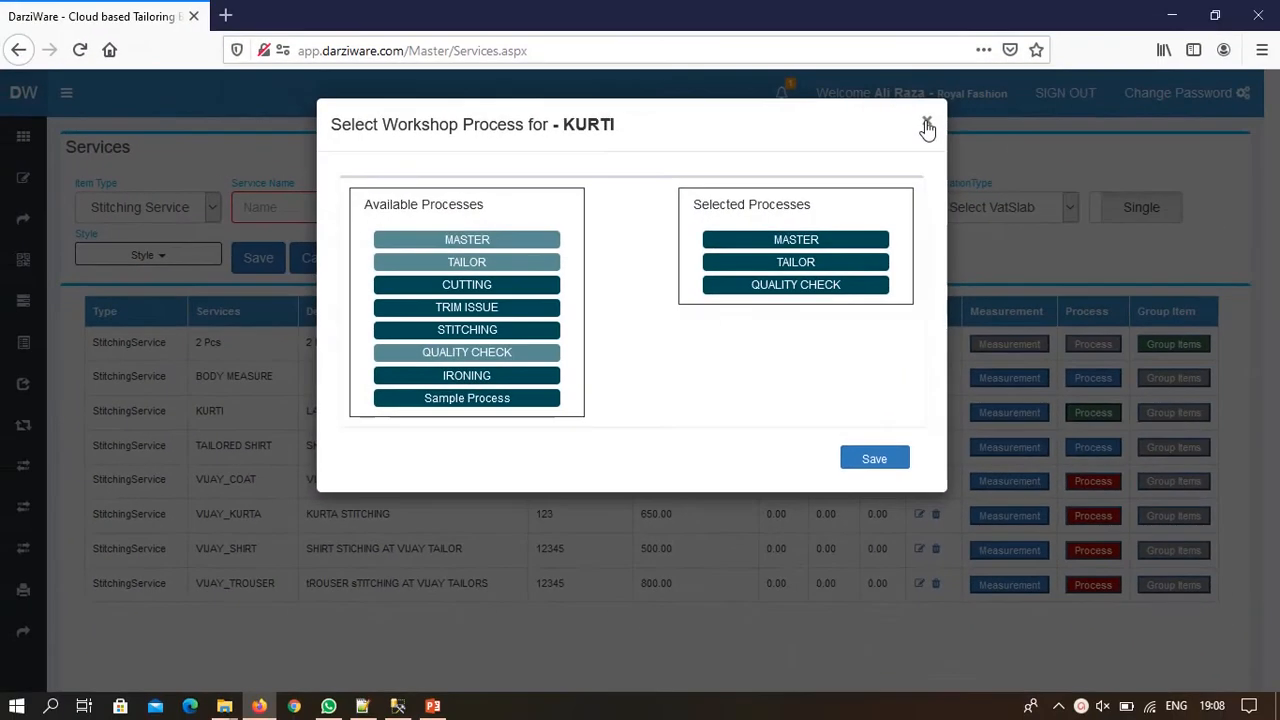
{"action": "left_click", "coordinate": [1117, 80]}
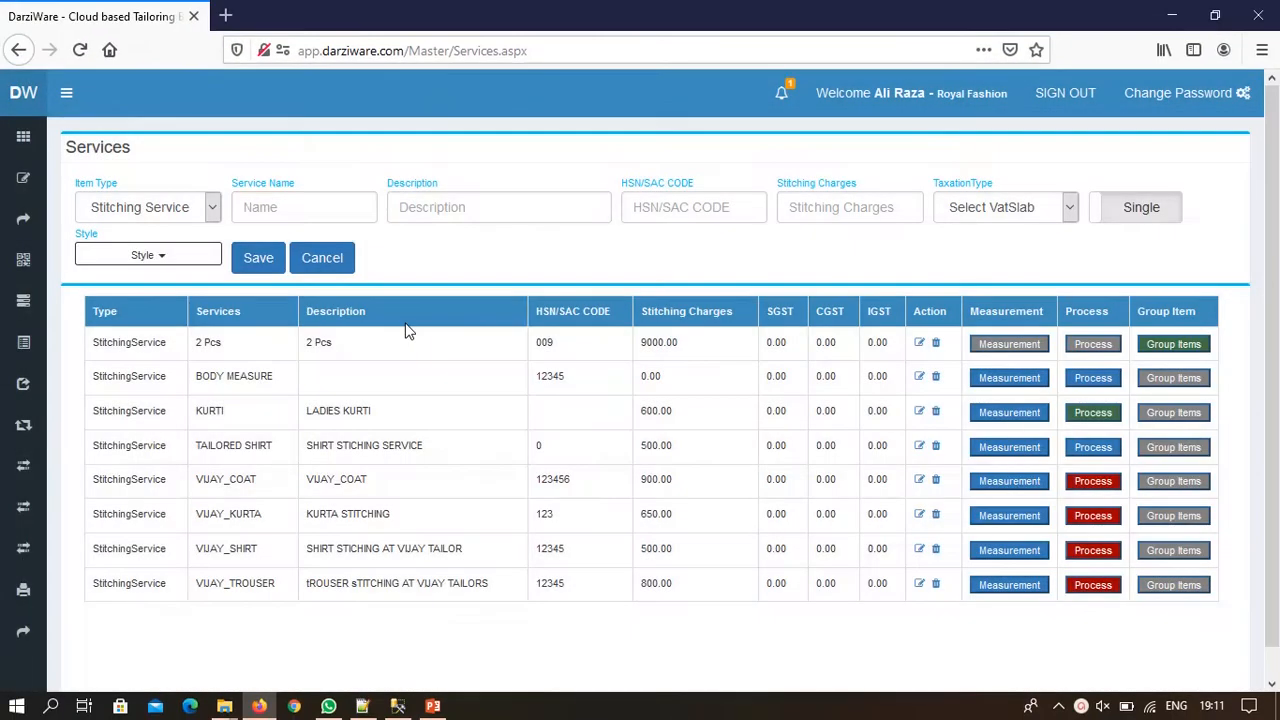
{"action": "mouse_move", "coordinate": [23, 178]}
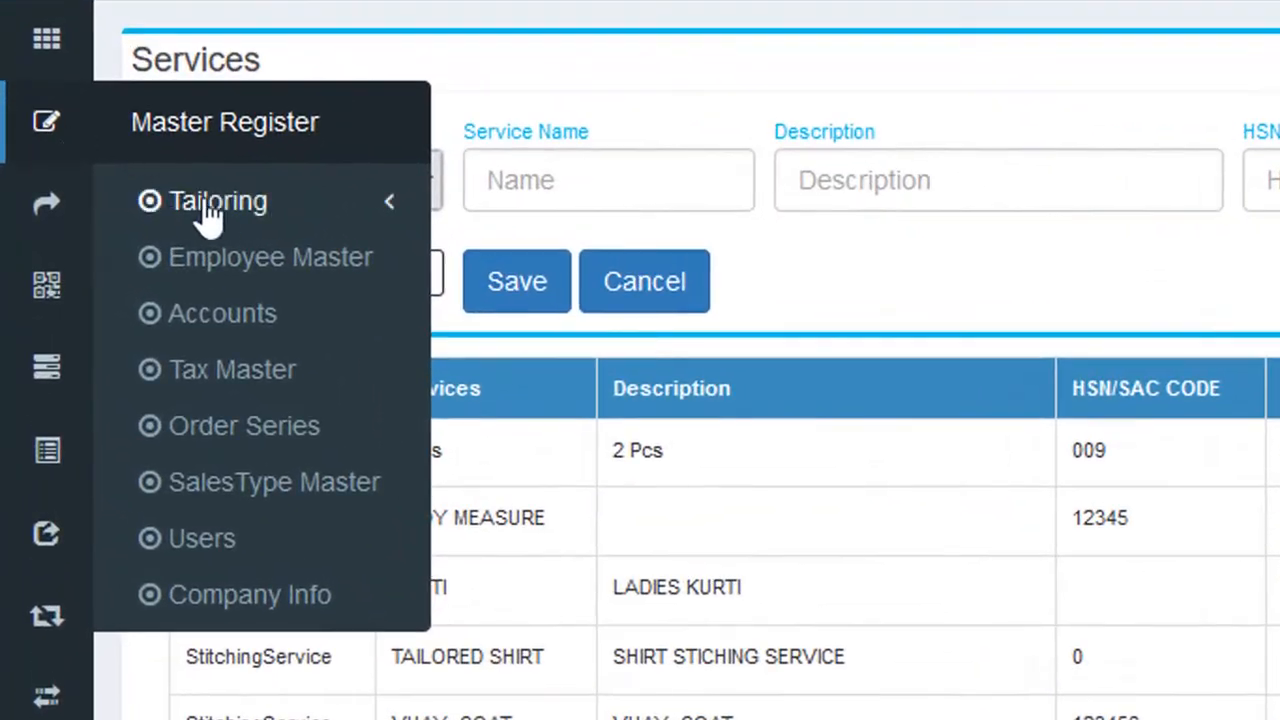
{"action": "left_click", "coordinate": [107, 221]}
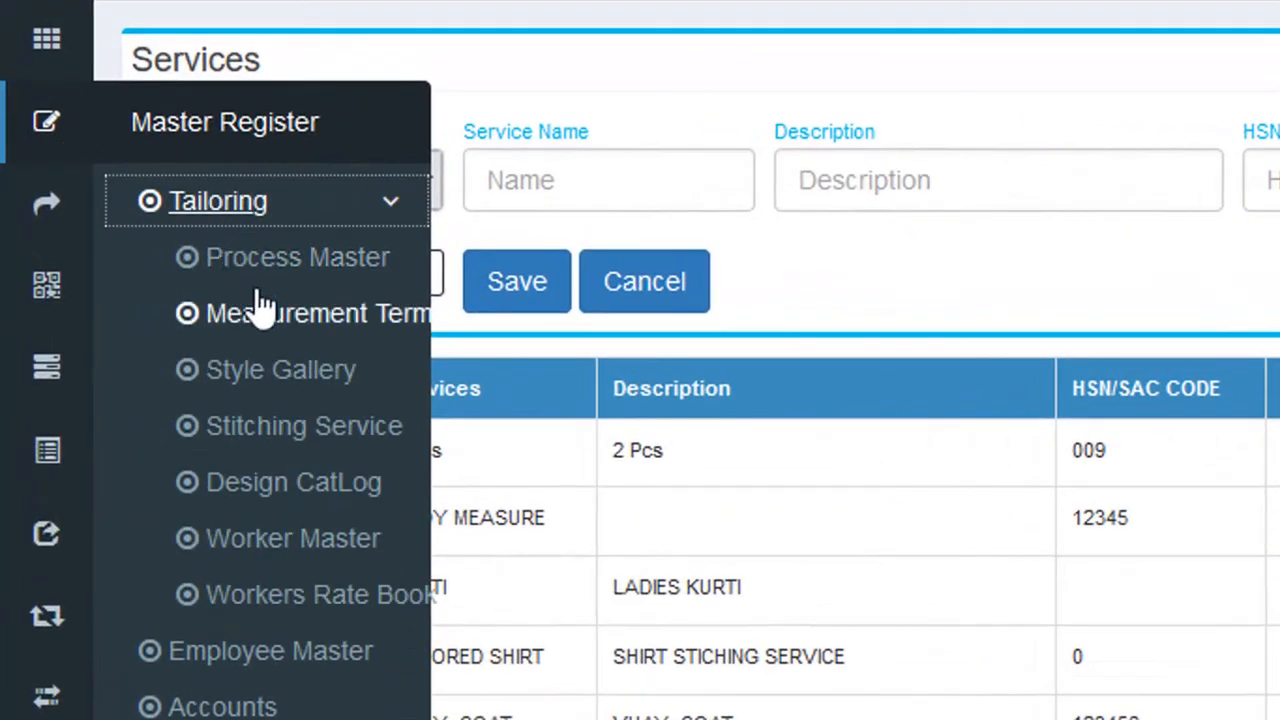
{"action": "left_click", "coordinate": [279, 262]}
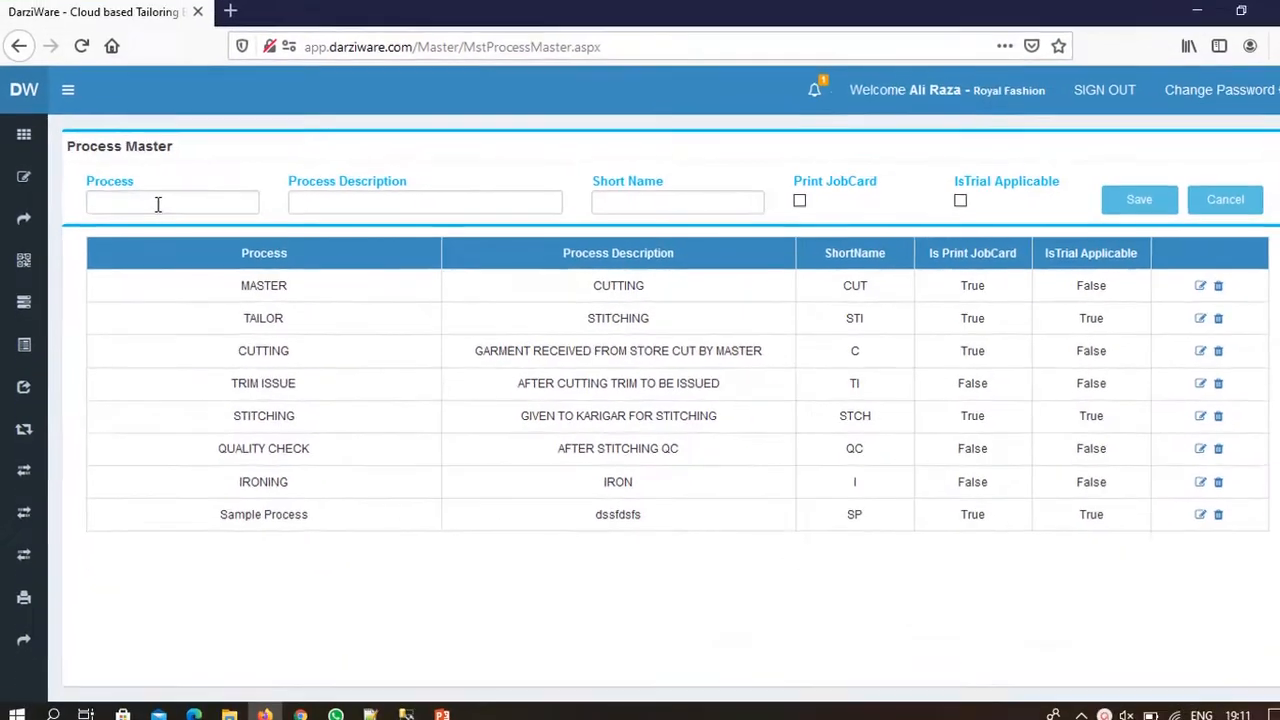
Create a DYEING process with description FABRIC COLOURING and short name DYE, leaving job card printing and trial off, and save it.
{"action": "left_click", "coordinate": [155, 204]}
{"action": "type", "text": "DYEING"}
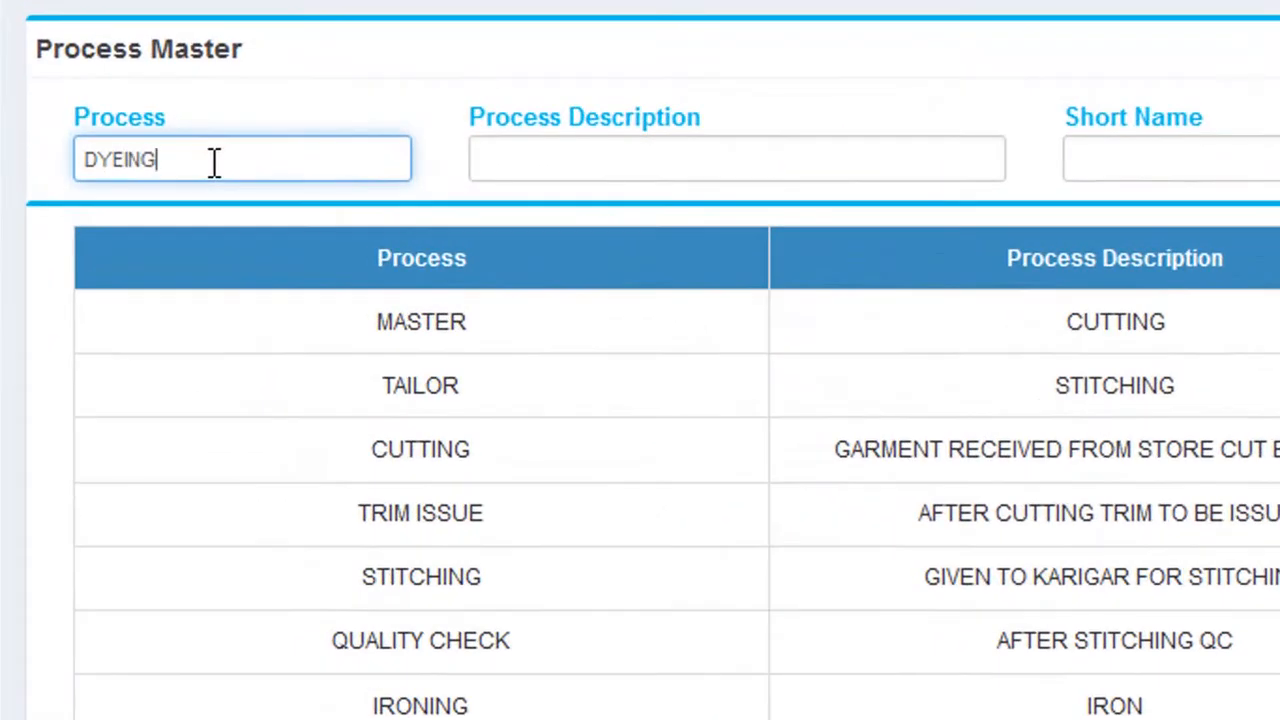
{"action": "key", "text": "Tab"}
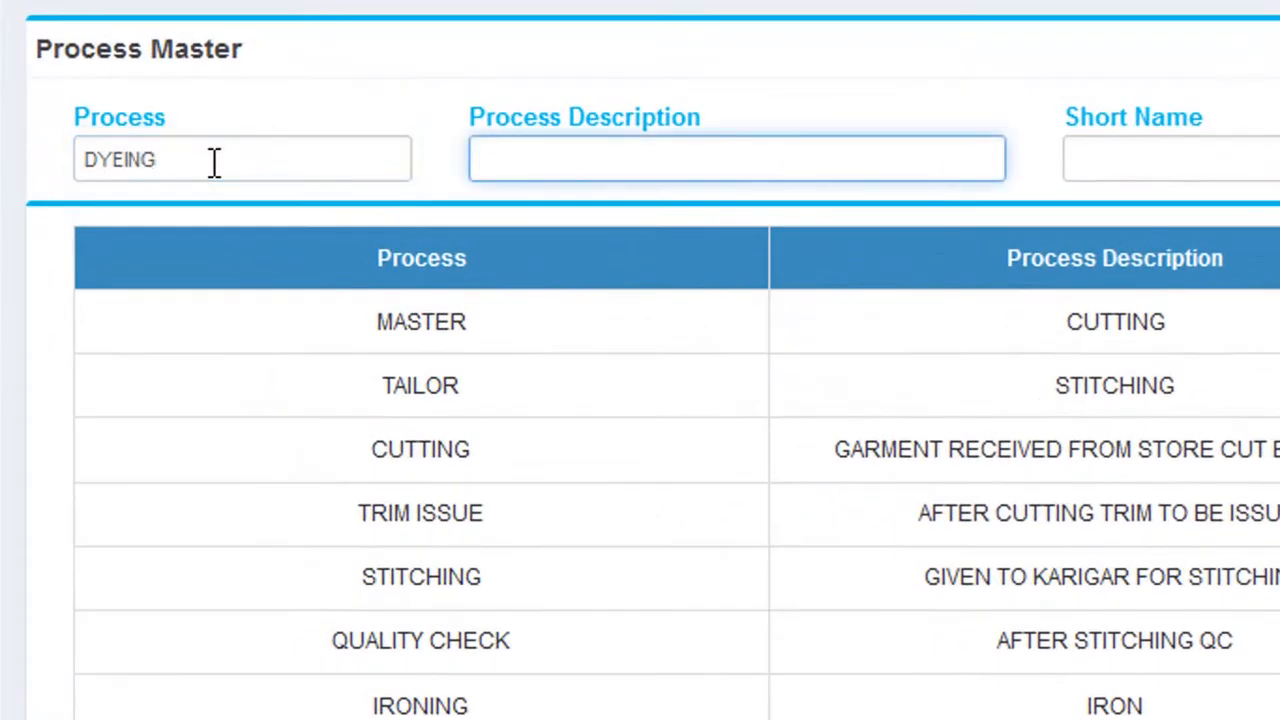
{"action": "type", "text": "FABRIC COLOURING"}
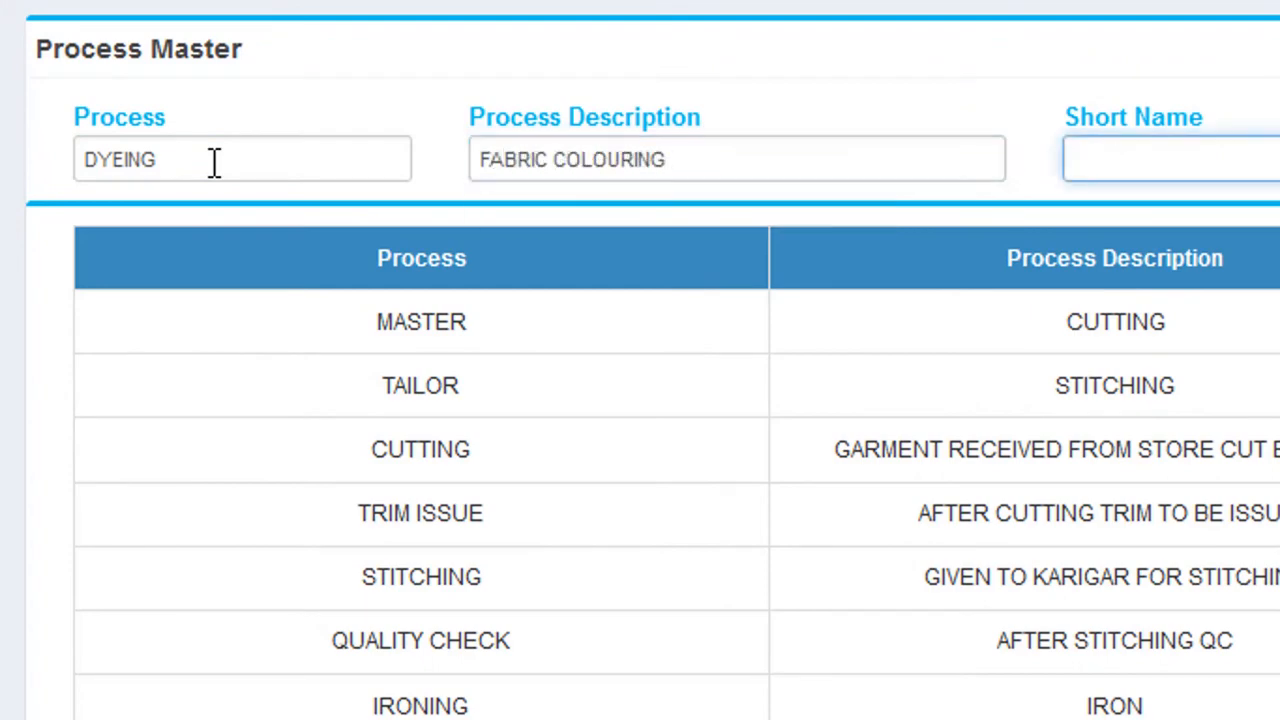
{"action": "type", "text": "DYE"}
{"action": "key", "text": "Tab"}
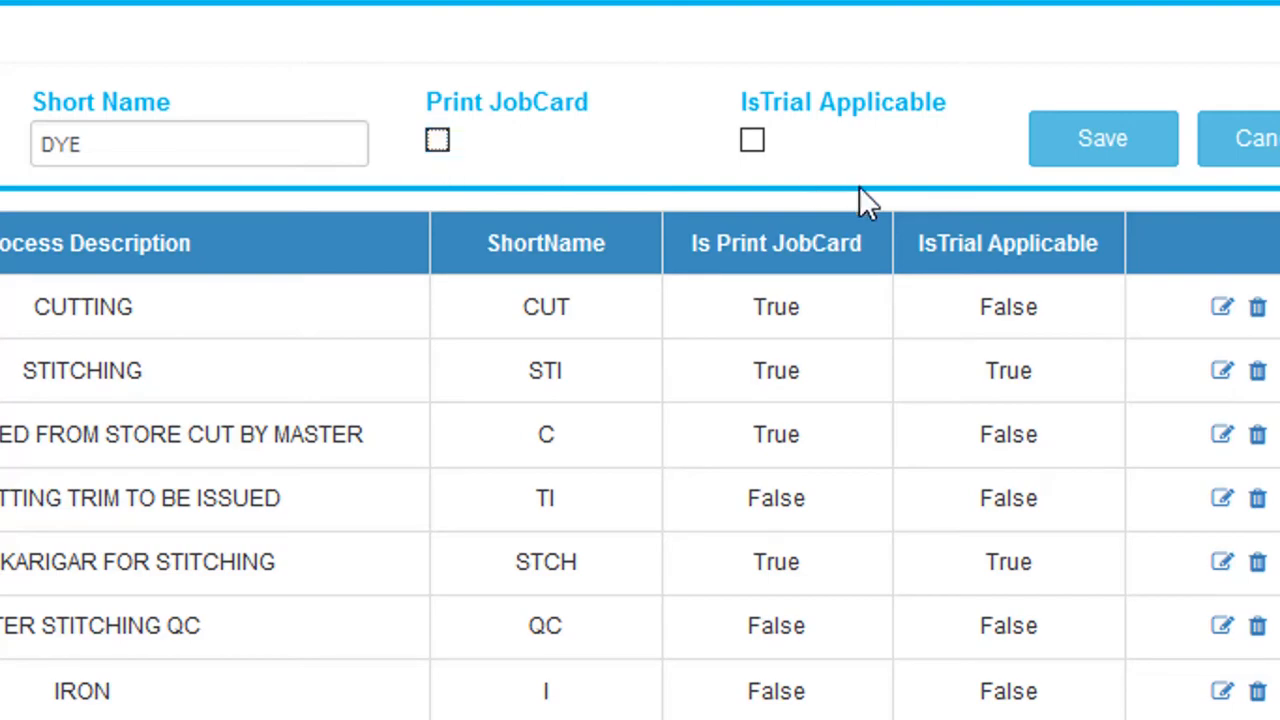
{"action": "left_click", "coordinate": [1103, 157]}
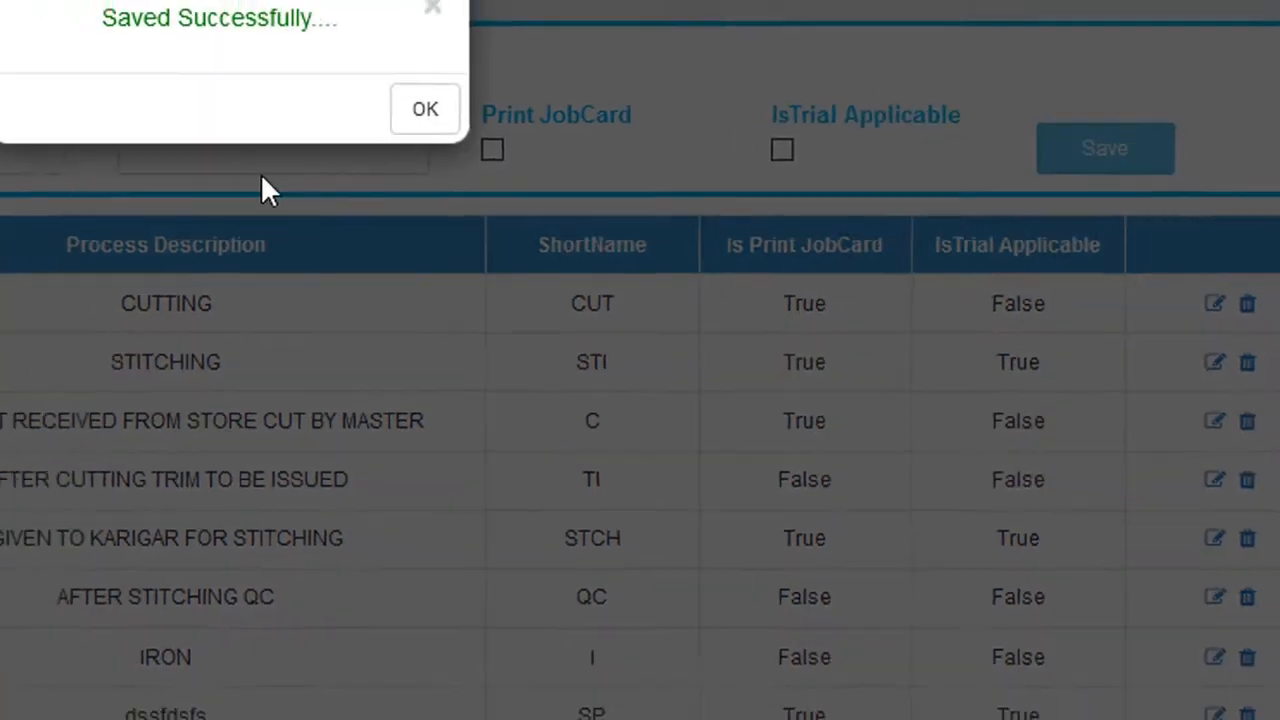
{"action": "left_click", "coordinate": [408, 105]}
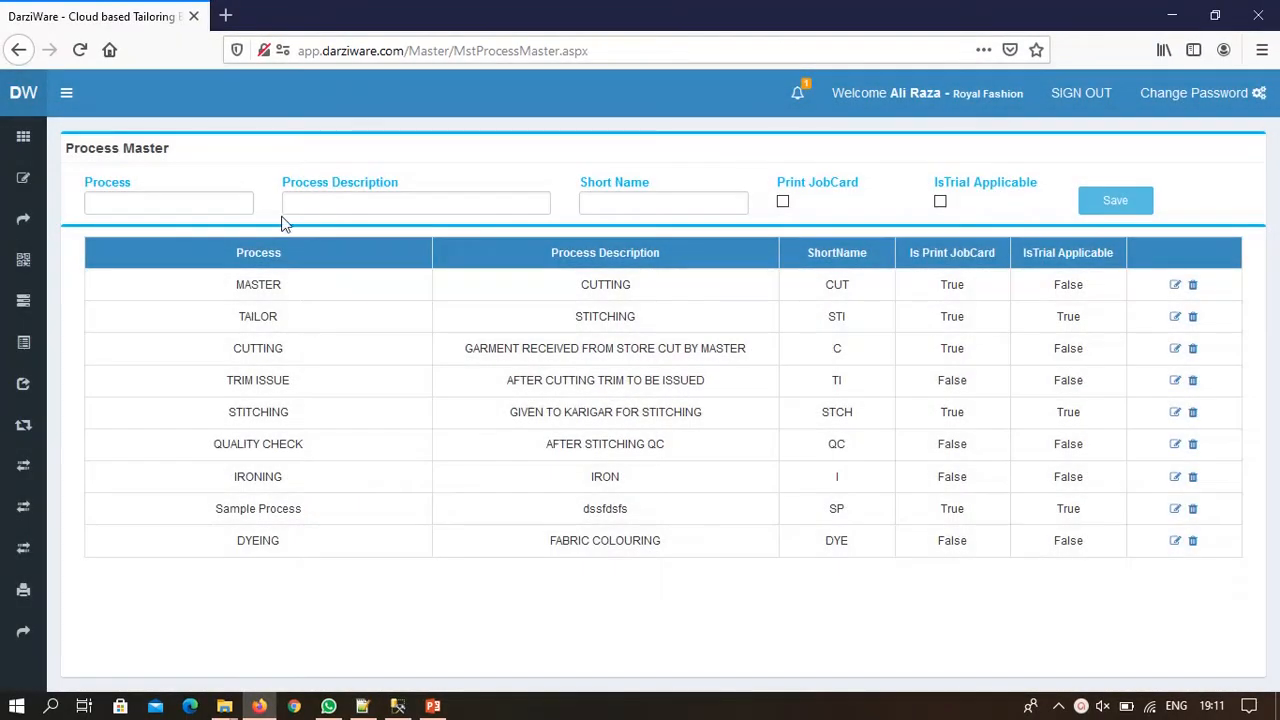
Create a HAND EMBROIDERY process with description EMBROIDERY PROCESS, short name HEMB and Print JobCard enabled, and save it.
{"action": "left_click", "coordinate": [157, 200]}
{"action": "type", "text": "HAND EMBR"}
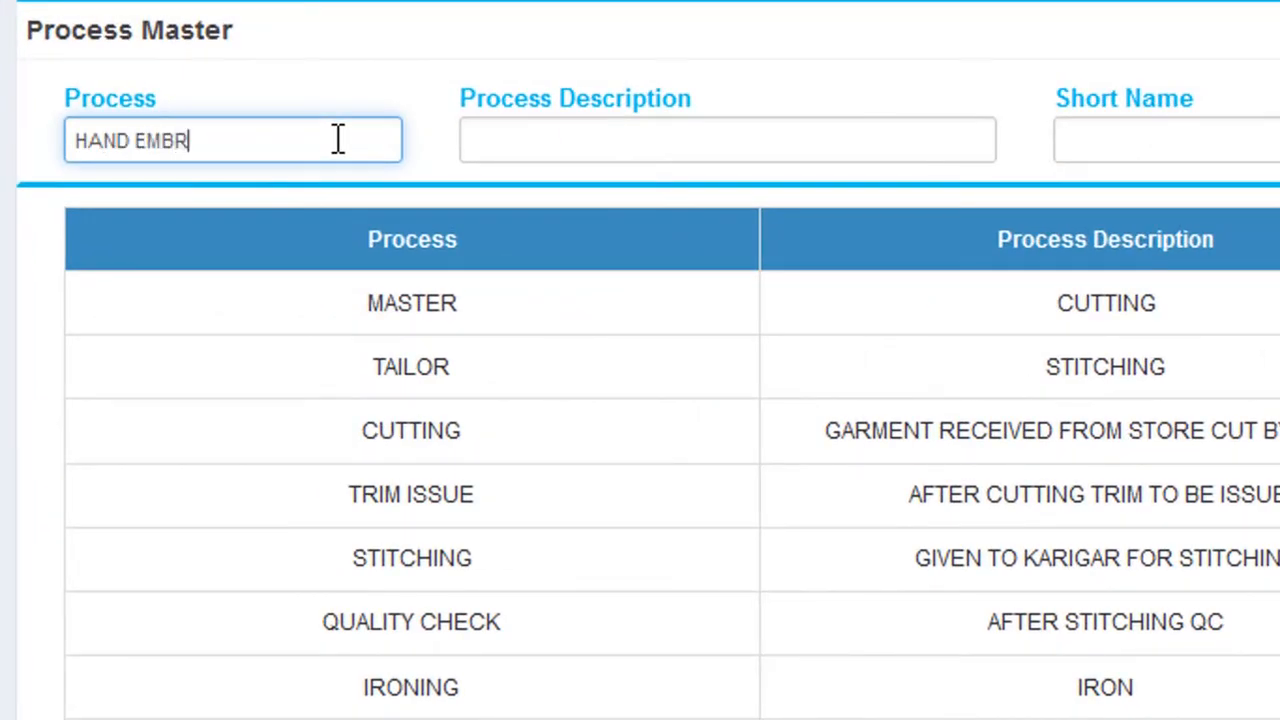
{"action": "type", "text": "OIDERY"}
{"action": "key", "text": "Tab"}
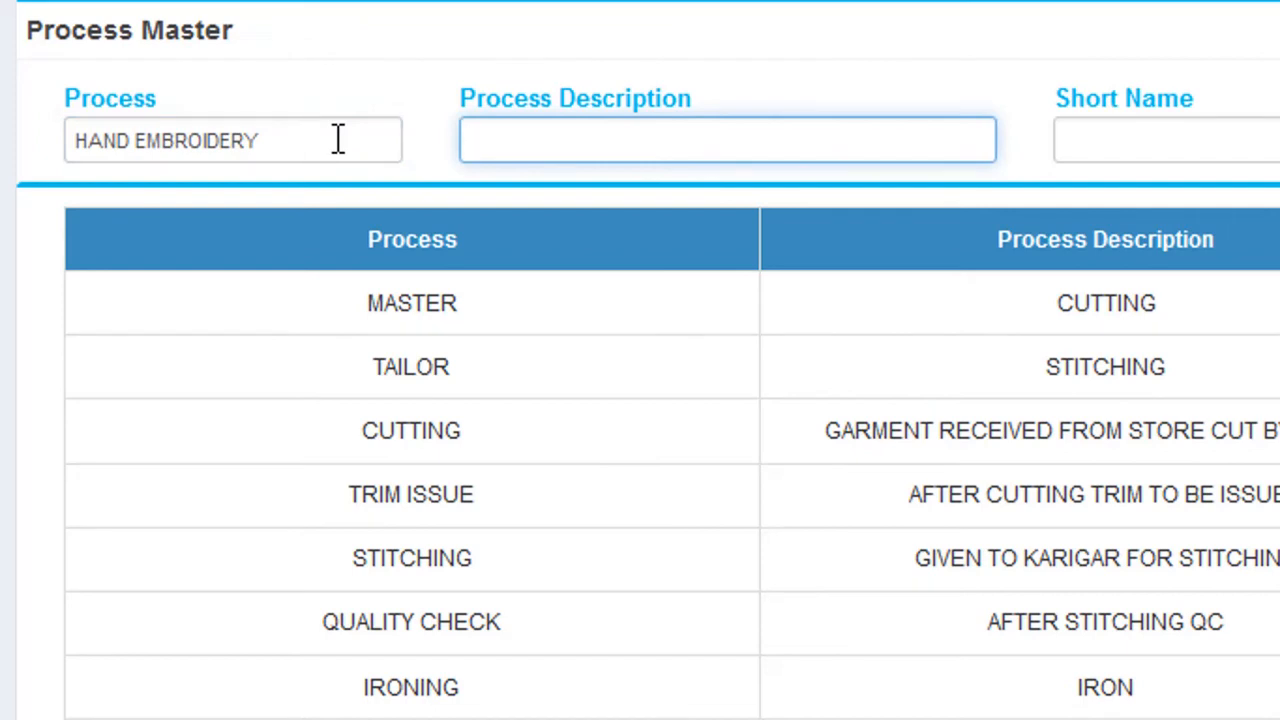
{"action": "type", "text": "EMBROIDERY P"}
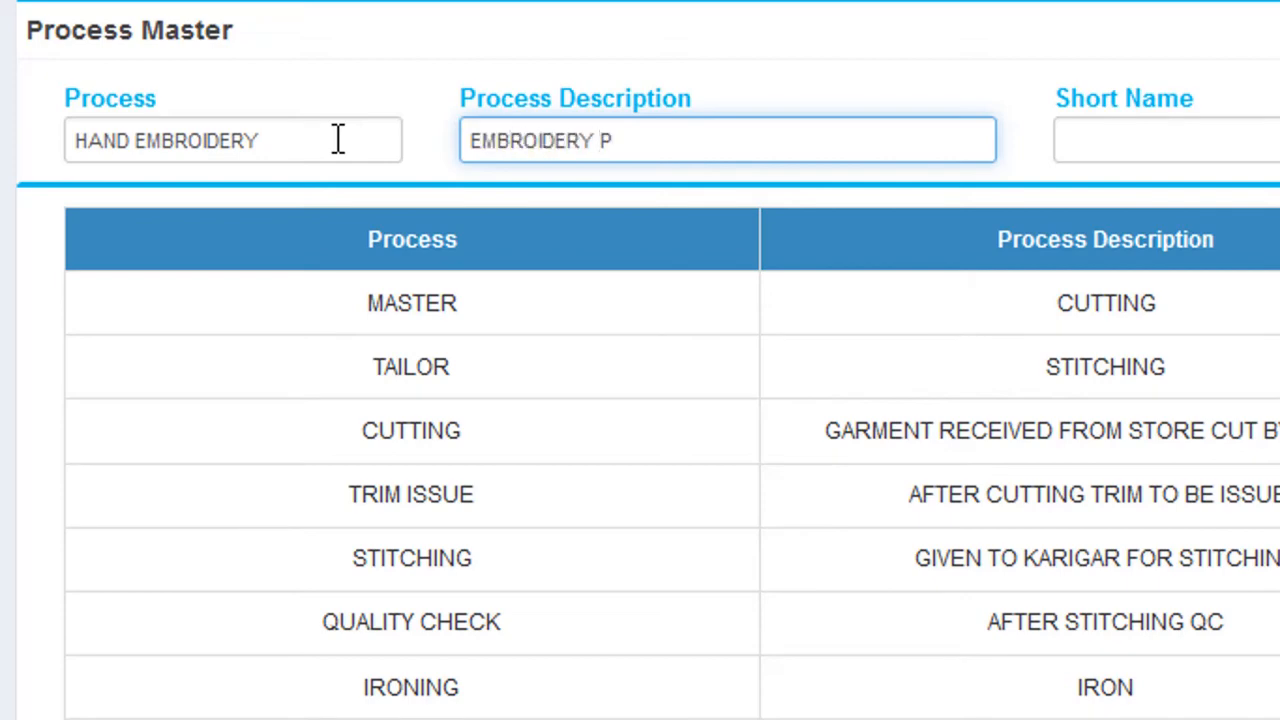
{"action": "type", "text": "ROCESS"}
{"action": "key", "text": "Tab"}
{"action": "type", "text": "HEMB"}
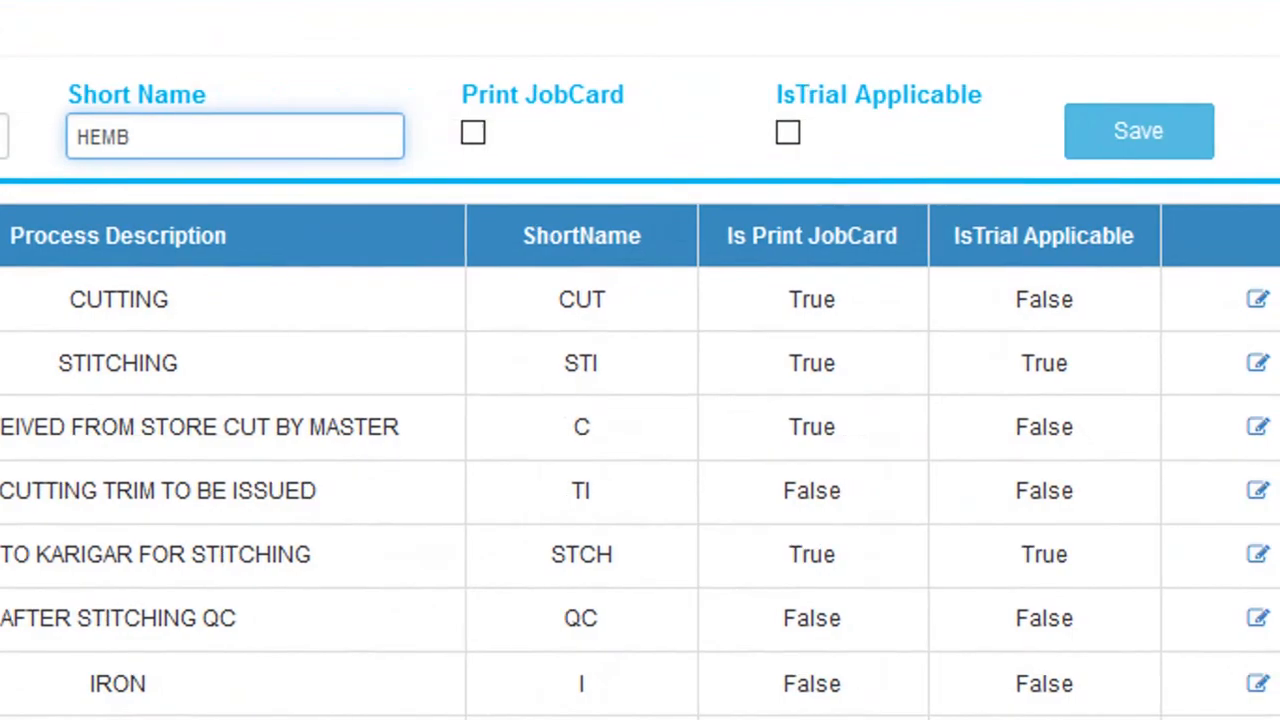
{"action": "key", "text": "Tab"}
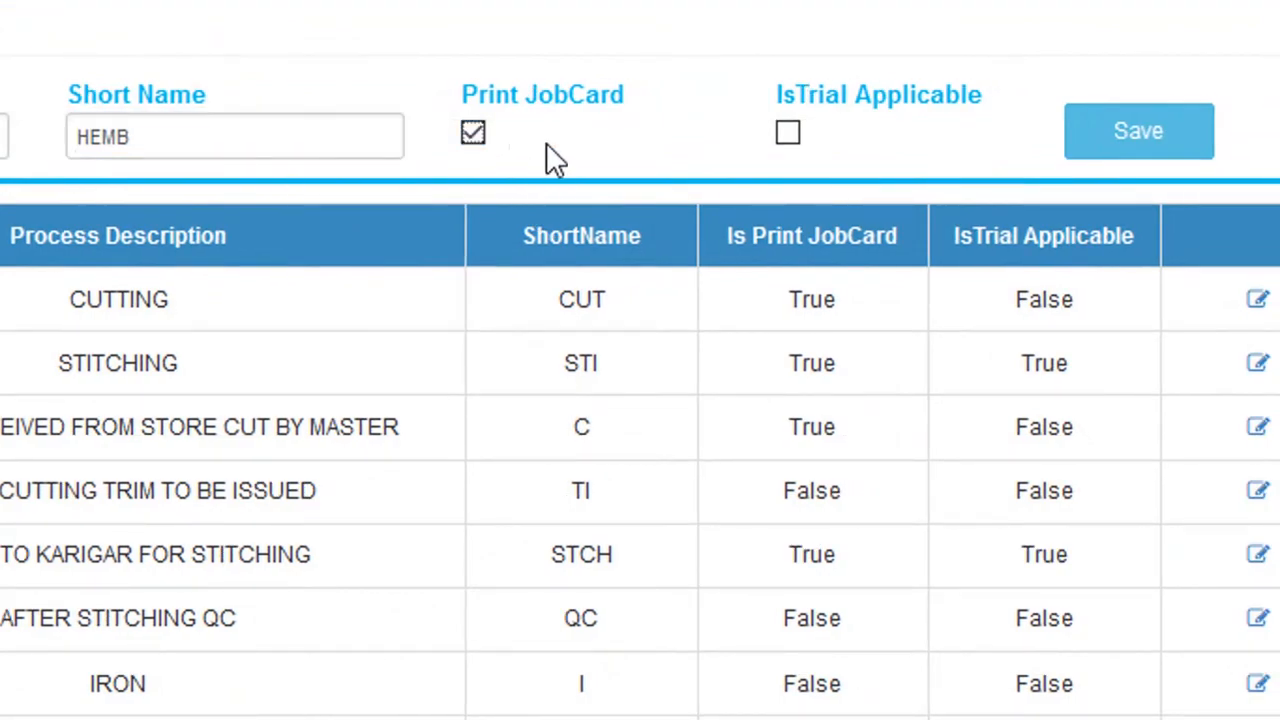
{"action": "left_click", "coordinate": [1135, 150]}
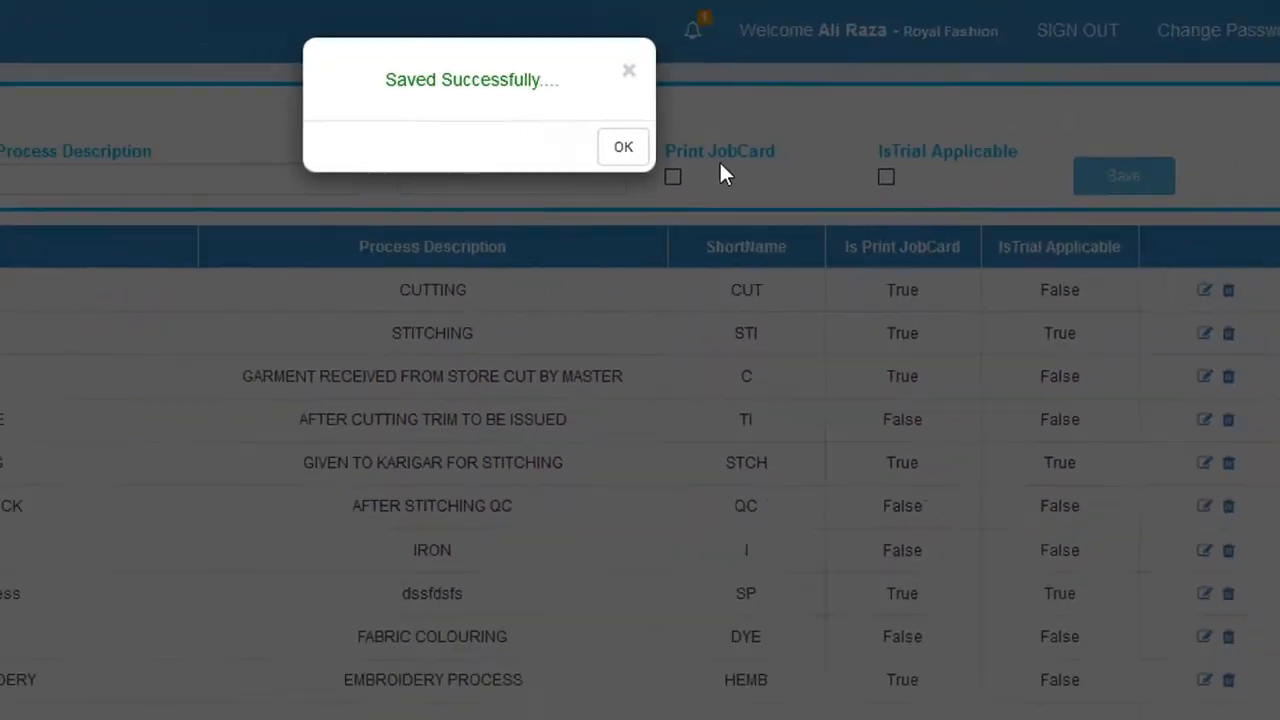
{"action": "left_click", "coordinate": [602, 141]}
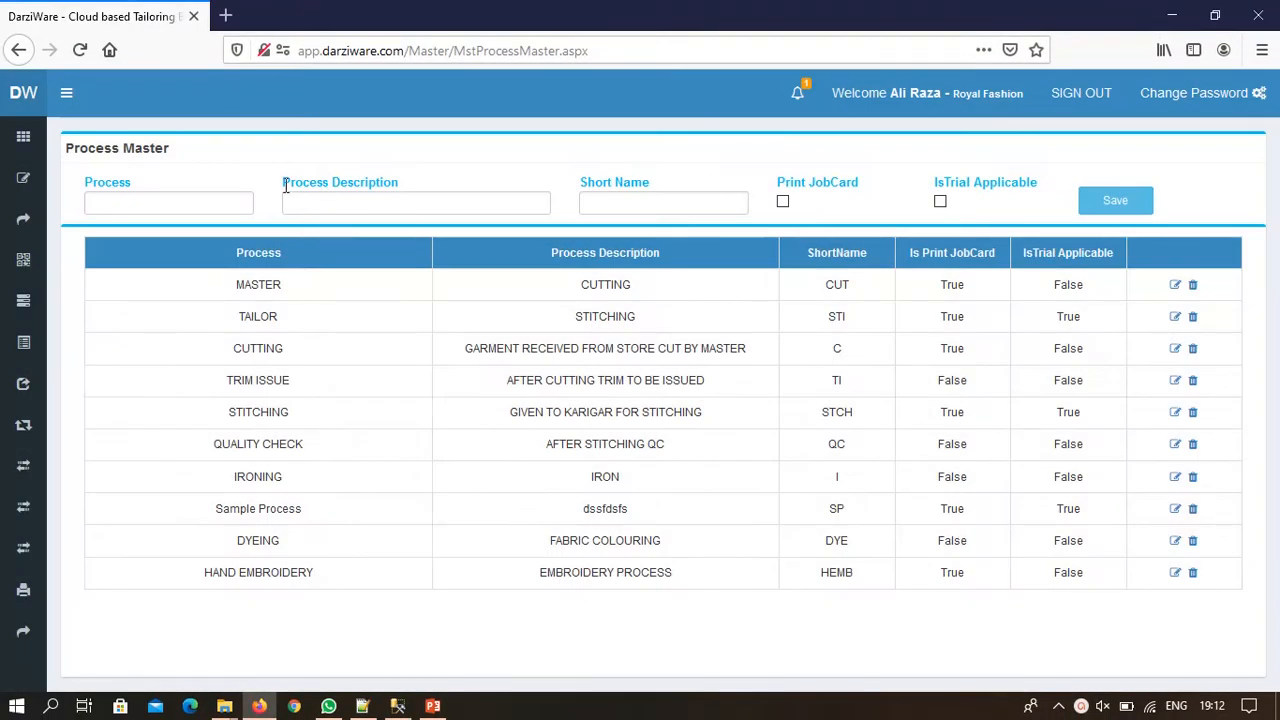
Return to the stitching services, open the workshop processes for KURTI and remove QUALITY CHECK, TAILOR and MASTER from the selection.
{"action": "mouse_move", "coordinate": [24, 178]}
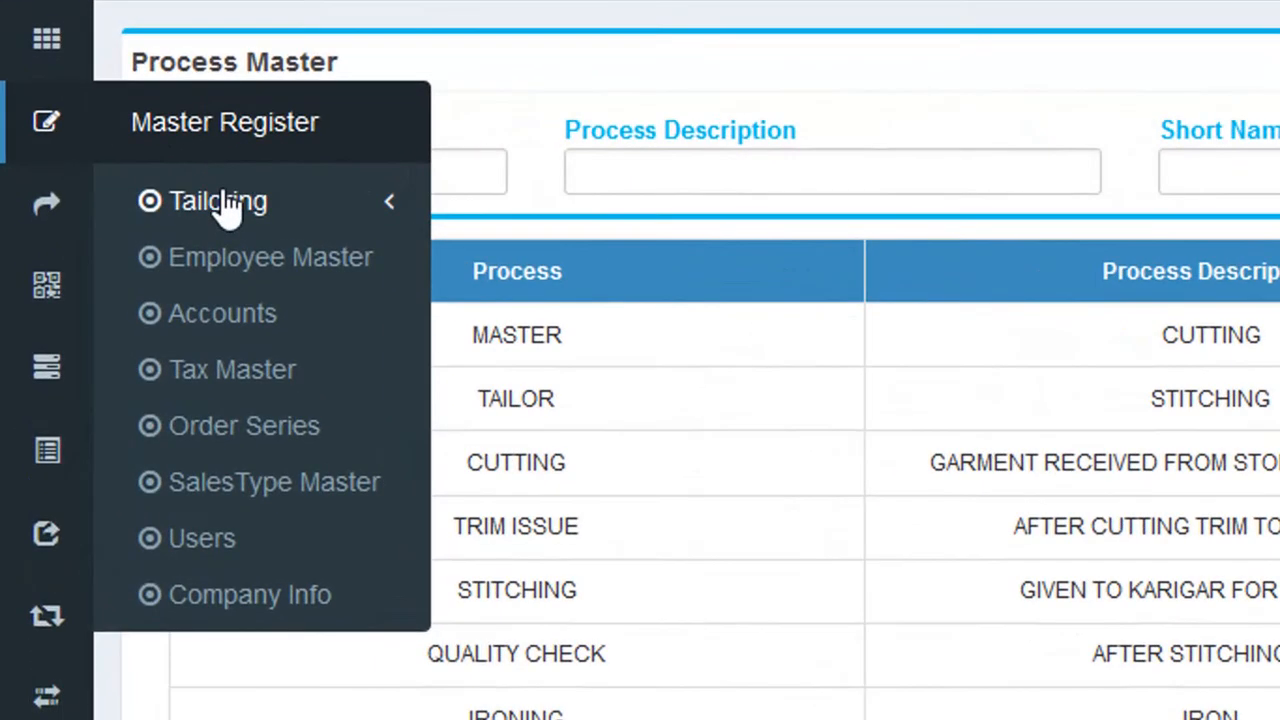
{"action": "left_click", "coordinate": [112, 215]}
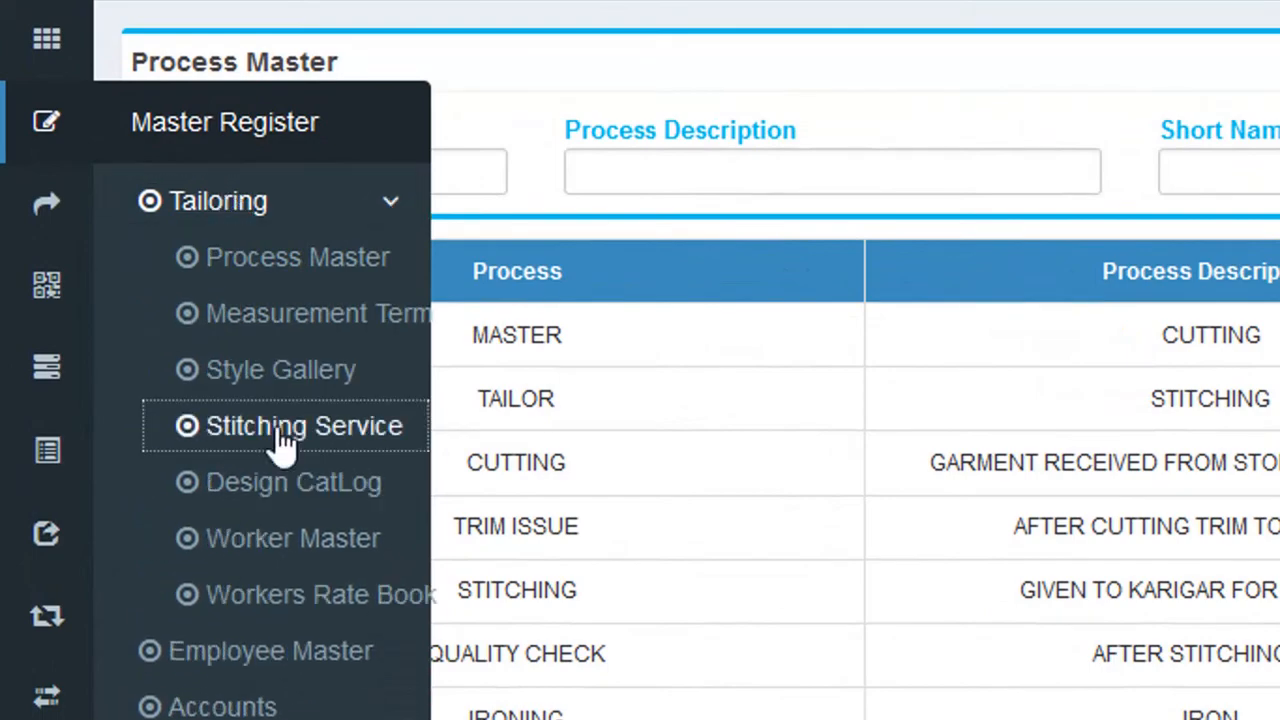
{"action": "left_click", "coordinate": [280, 430]}
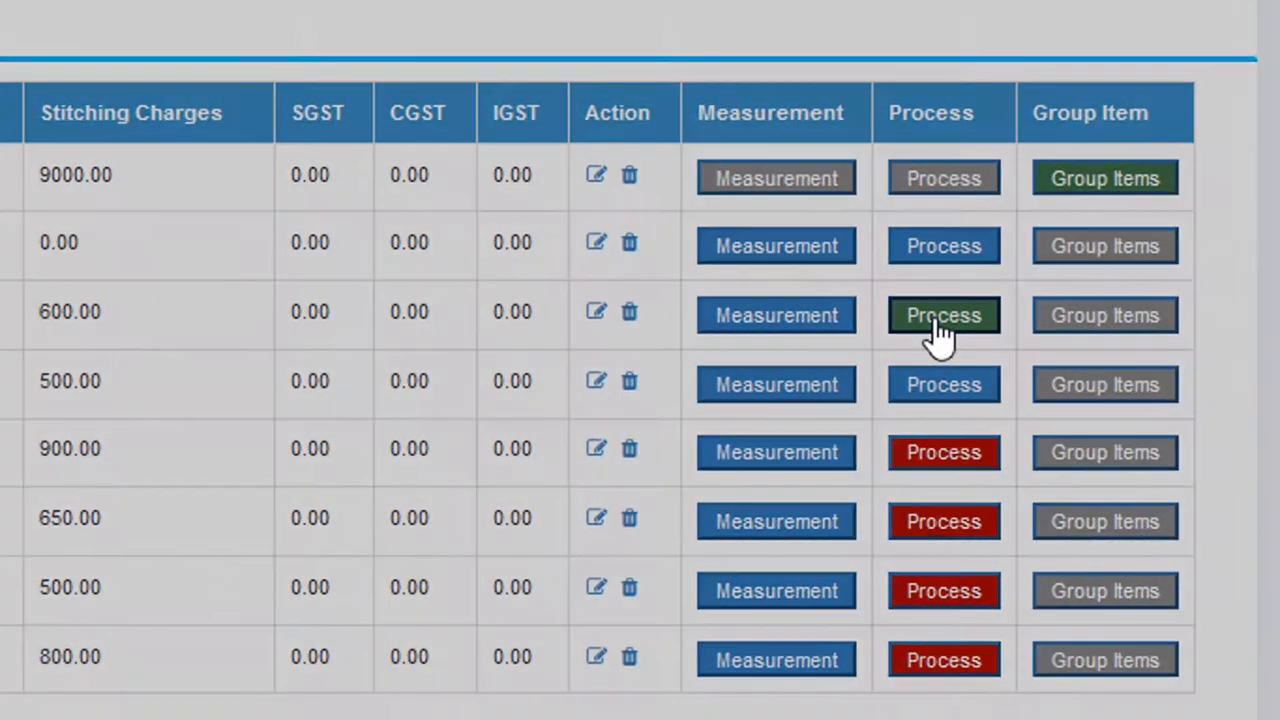
{"action": "left_click", "coordinate": [940, 335]}
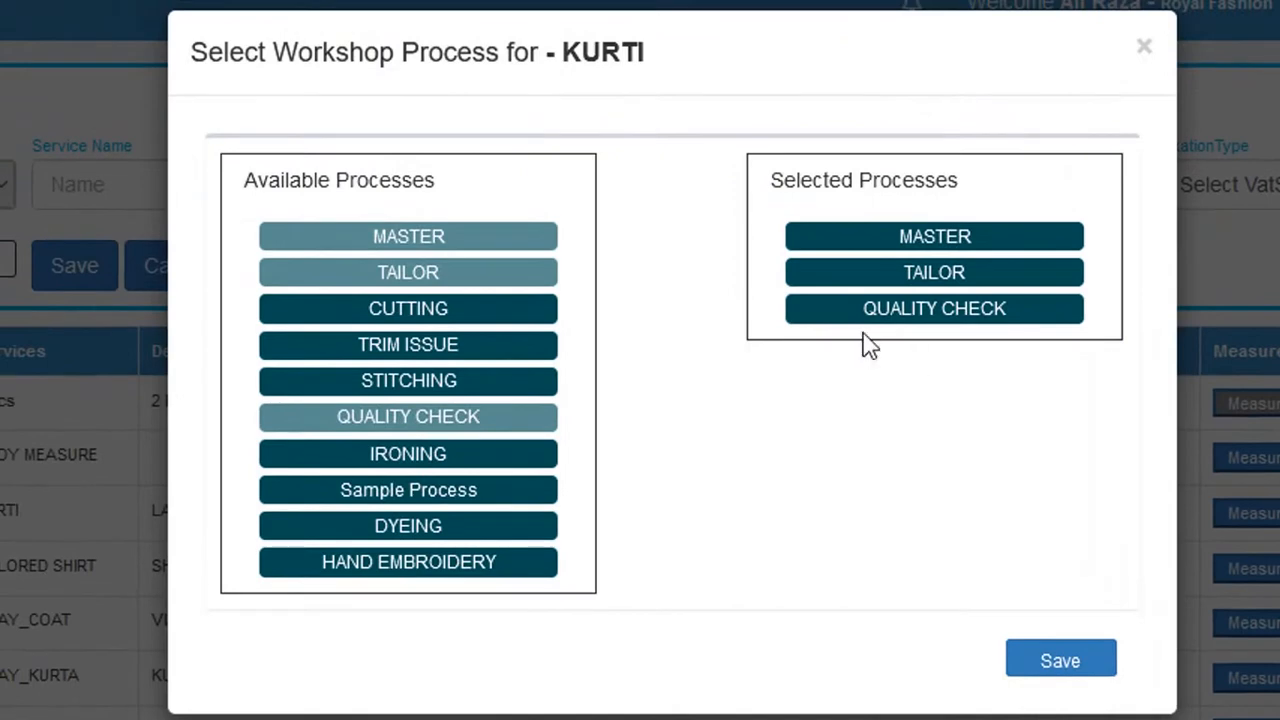
{"action": "left_click", "coordinate": [916, 310]}
{"action": "left_click", "coordinate": [916, 274]}
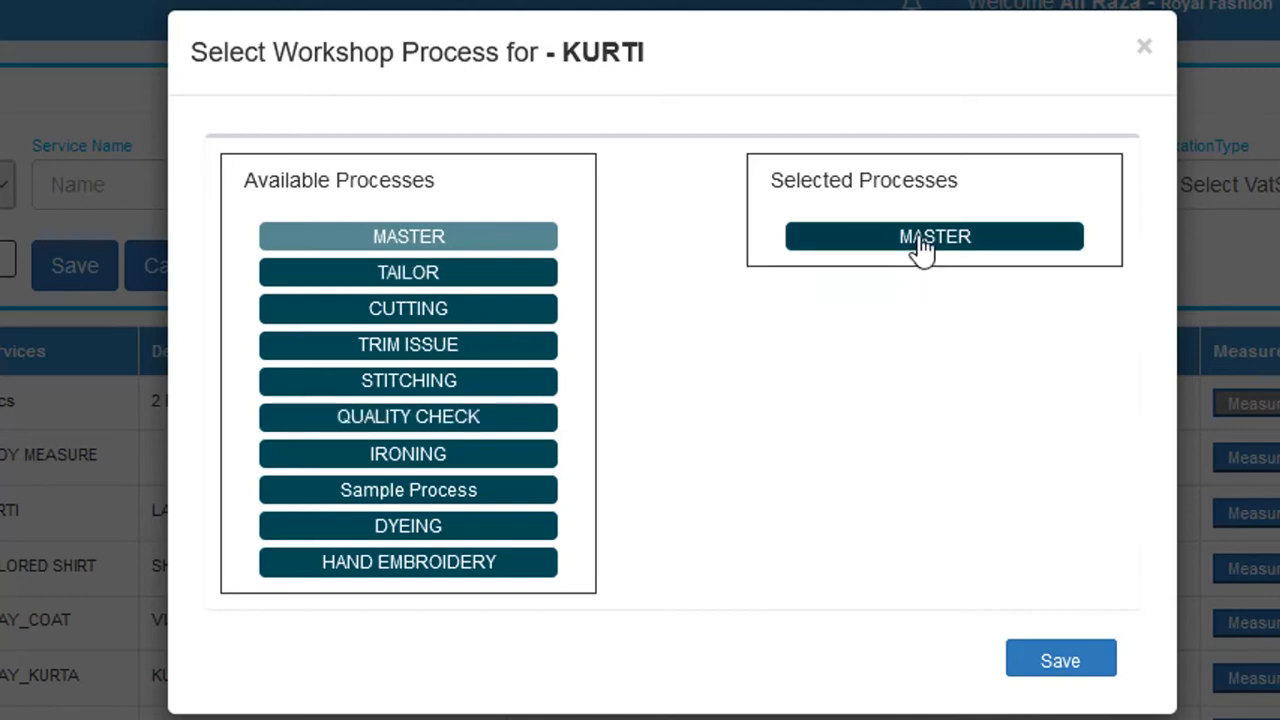
{"action": "left_click", "coordinate": [920, 240]}
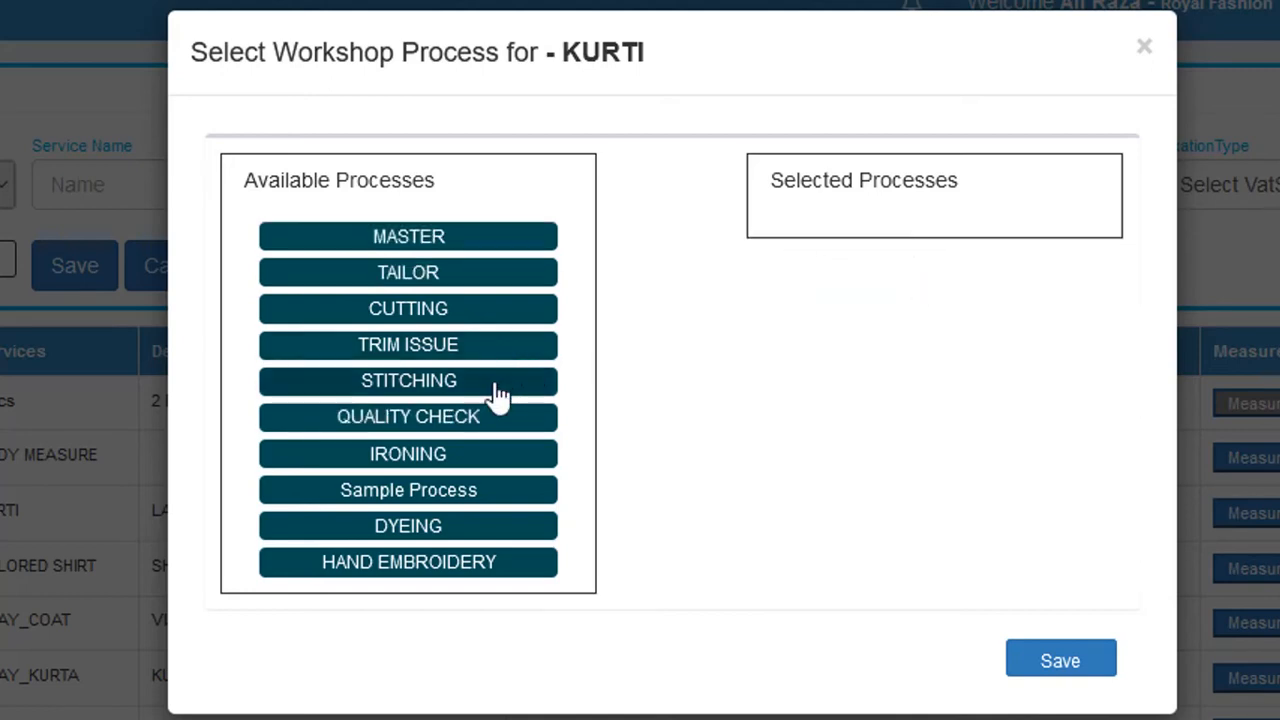
Select DYEING, HAND EMBROIDERY, MASTER, TAILOR and QUALITY CHECK in that order as KURTI's workshop processes and save the selection.
{"action": "left_click", "coordinate": [412, 530]}
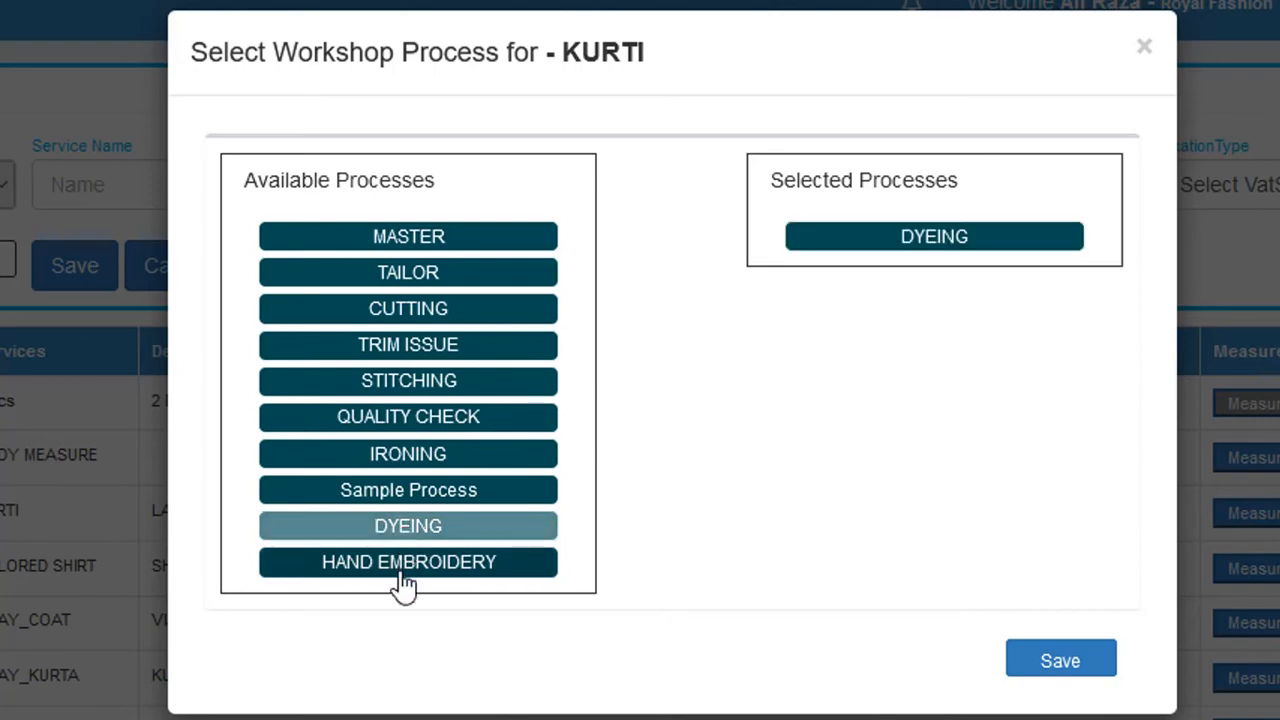
{"action": "left_click", "coordinate": [405, 585]}
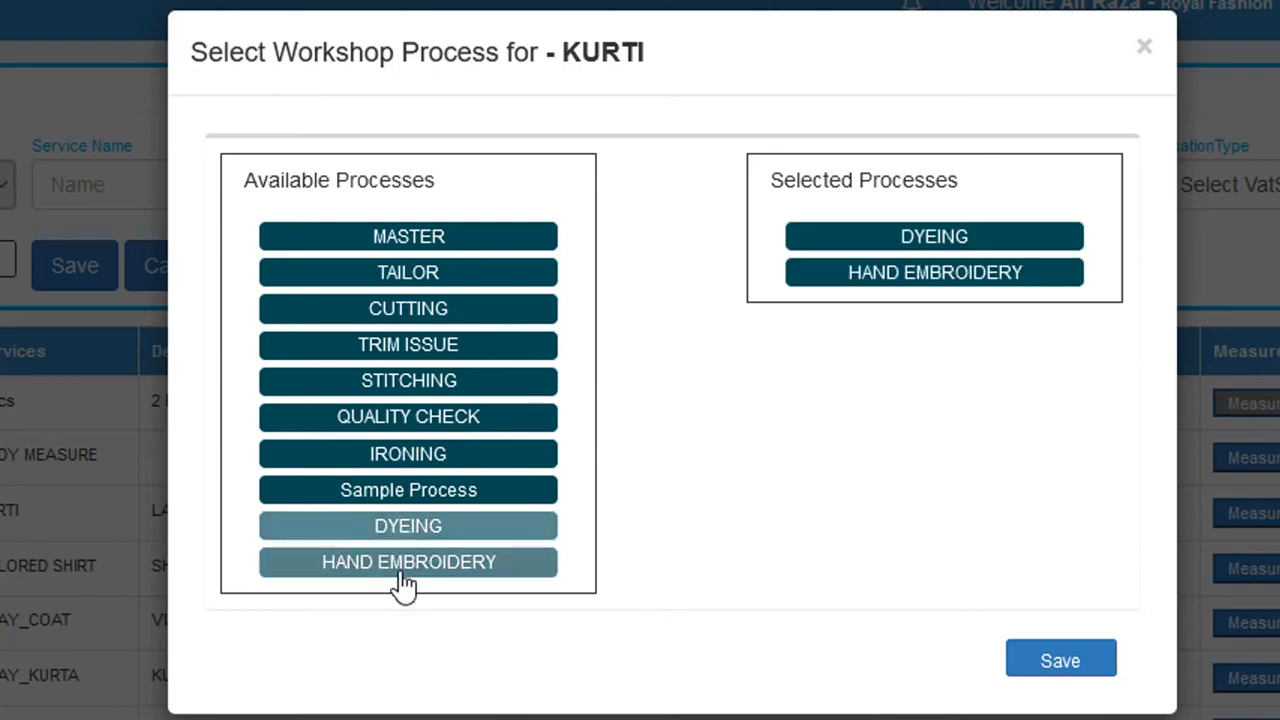
{"action": "left_click", "coordinate": [417, 322]}
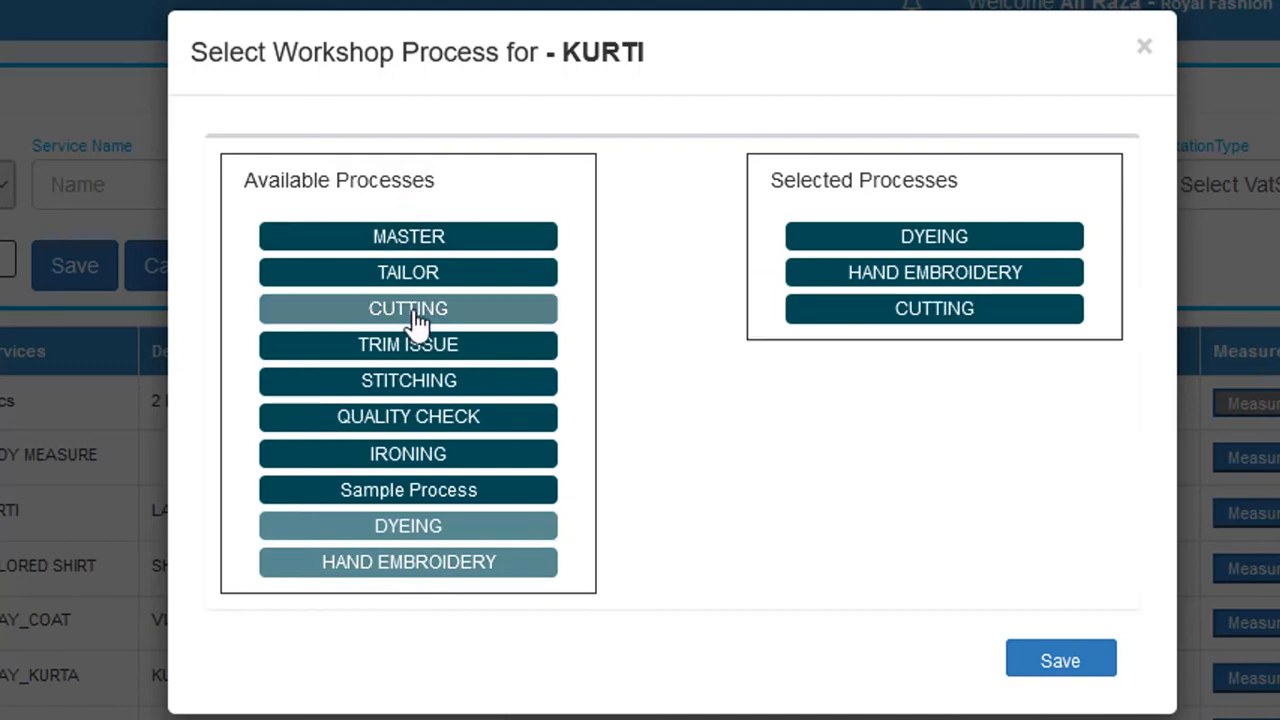
{"action": "left_click", "coordinate": [893, 318]}
{"action": "left_click", "coordinate": [423, 237]}
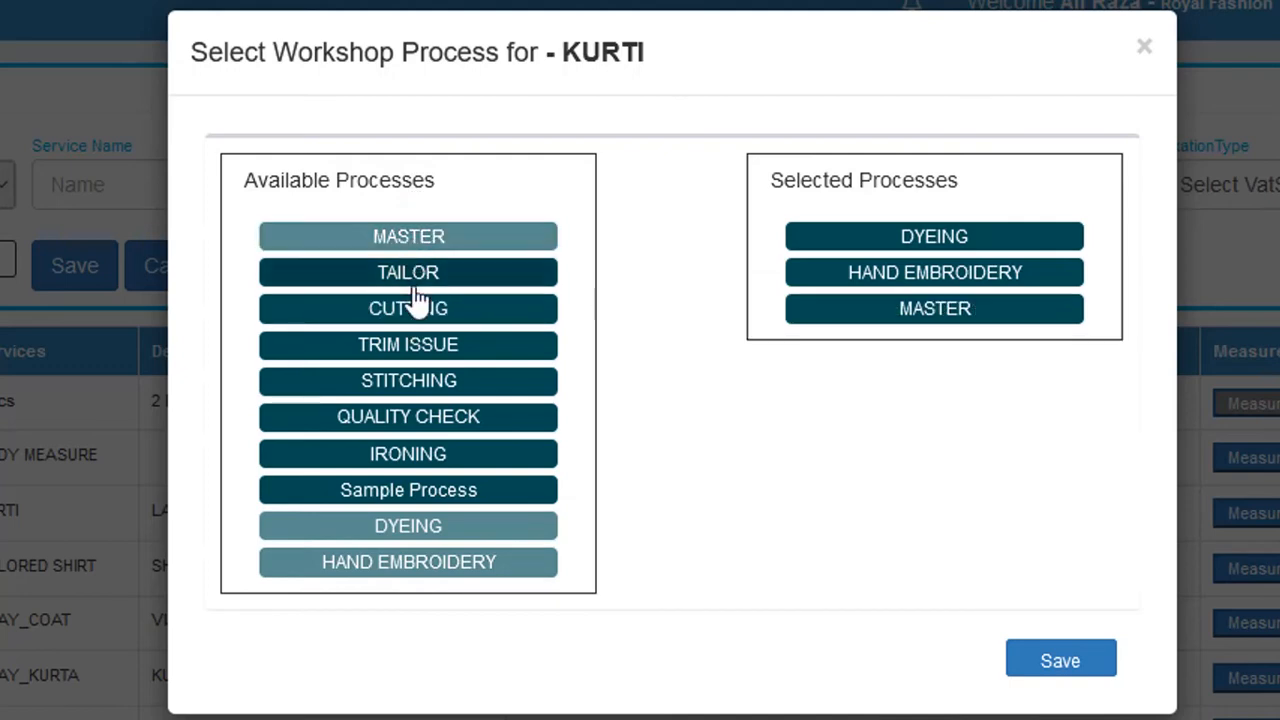
{"action": "left_click", "coordinate": [417, 285]}
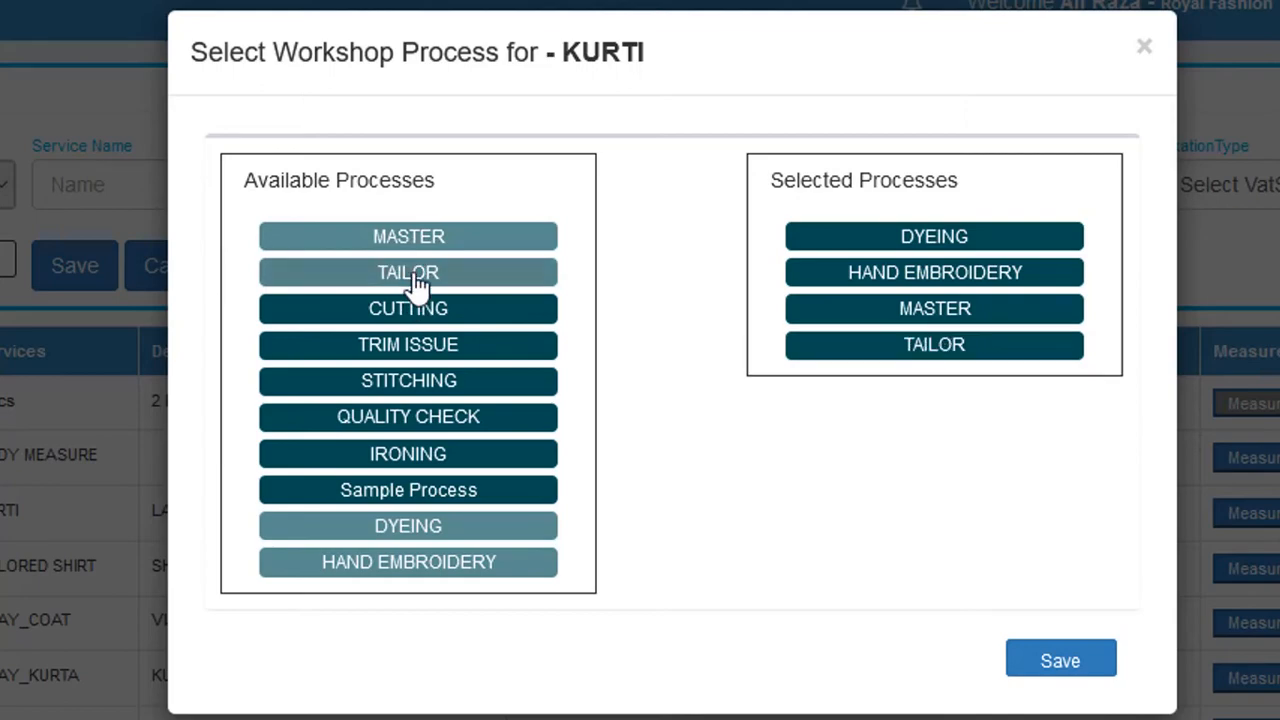
{"action": "left_click", "coordinate": [429, 420]}
{"action": "left_click", "coordinate": [1084, 660]}
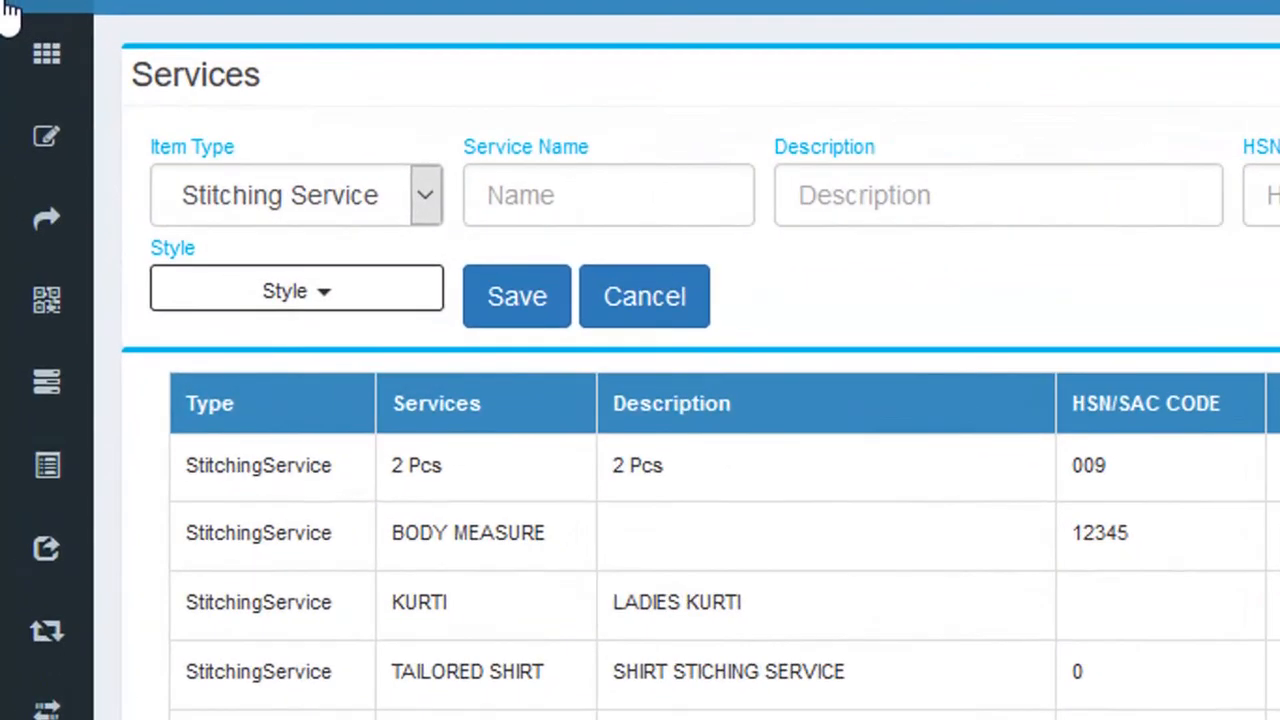
Open the Style Gallery and look through the existing options of the SHIRT_CUFFS and SHIRT_COLLAR styles.
{"action": "mouse_move", "coordinate": [28, 133]}
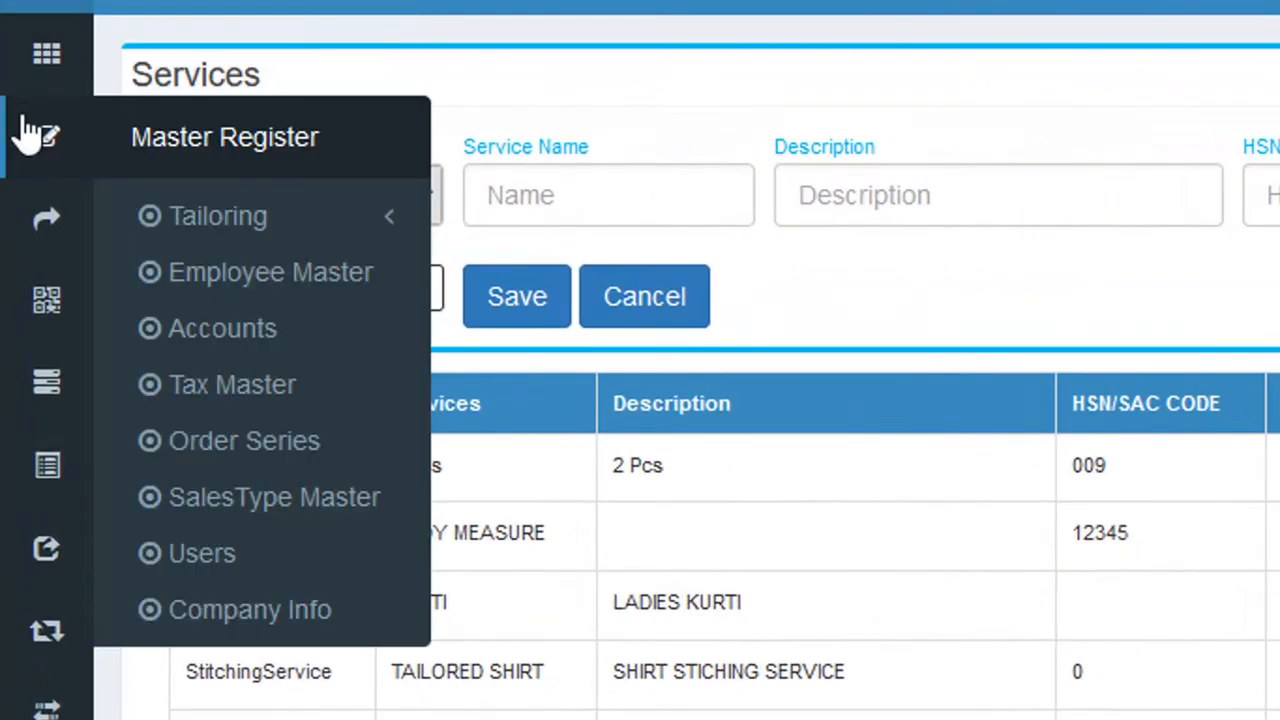
{"action": "left_click", "coordinate": [248, 228]}
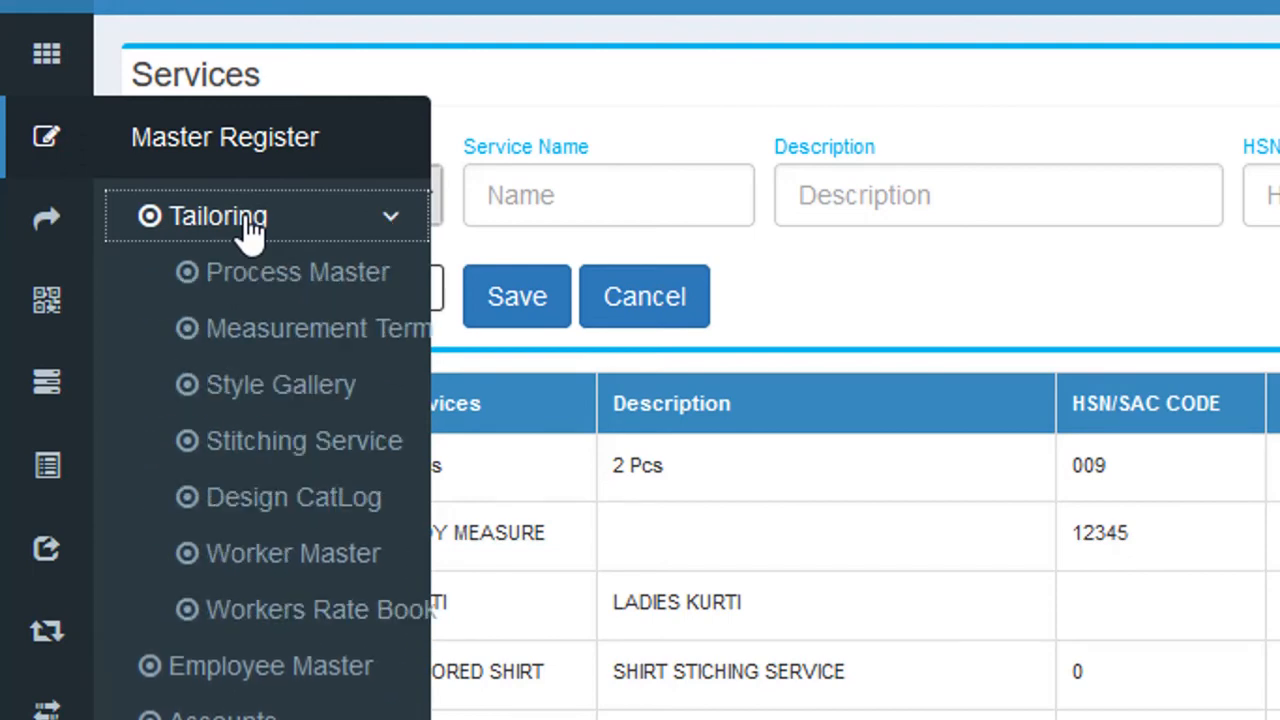
{"action": "left_click", "coordinate": [298, 393]}
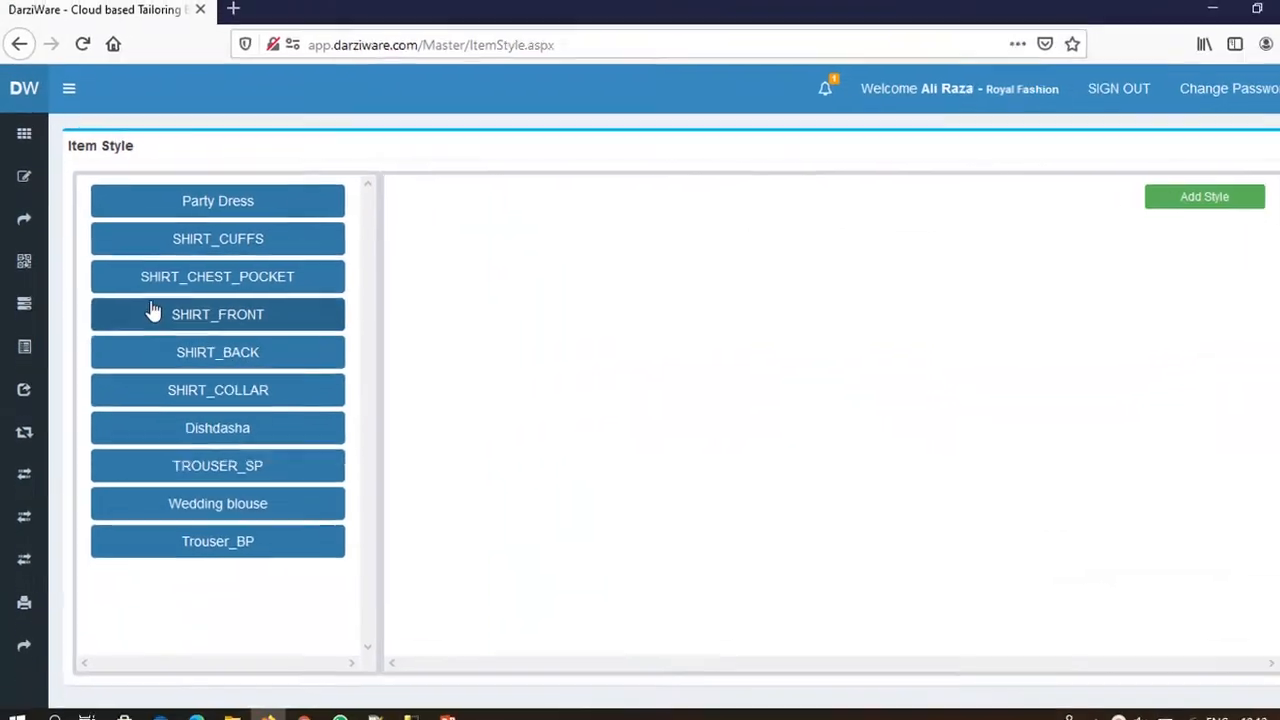
{"action": "left_click", "coordinate": [218, 244]}
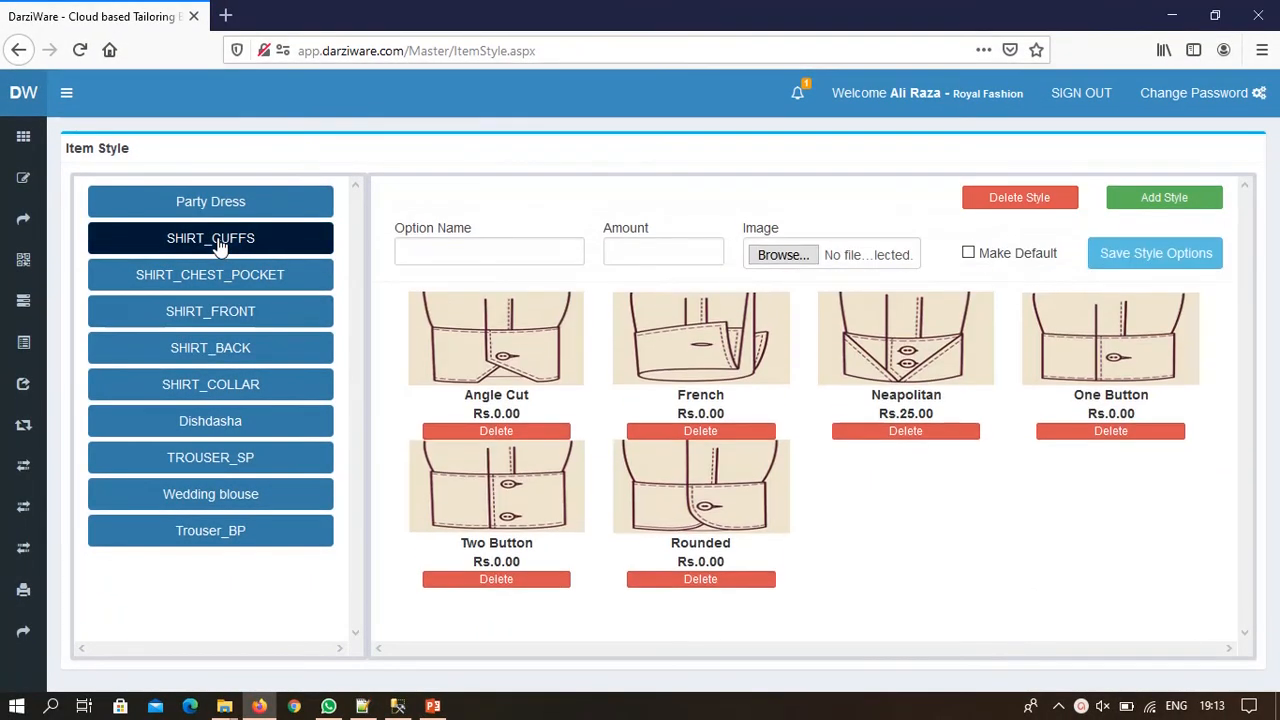
{"action": "left_click", "coordinate": [222, 396]}
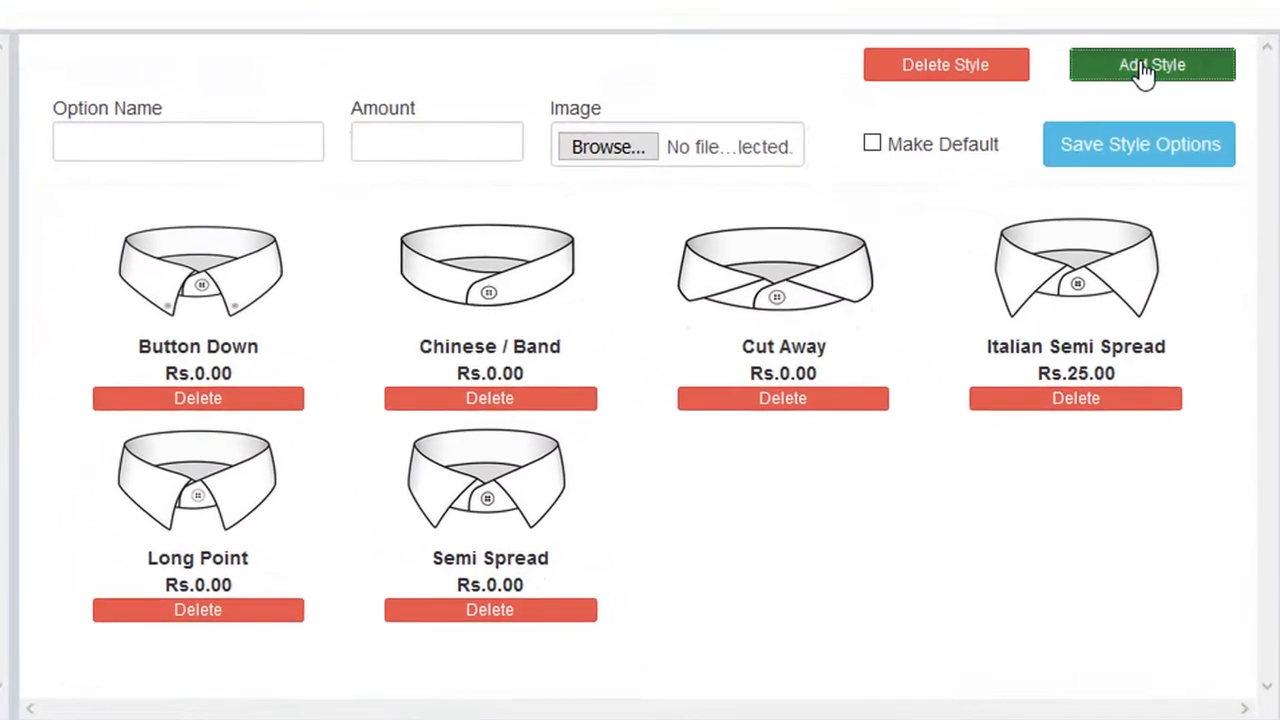
Add two new item styles named FRONT NECK and BLAZER LAPEL, saving each one.
{"action": "left_click", "coordinate": [1164, 197]}
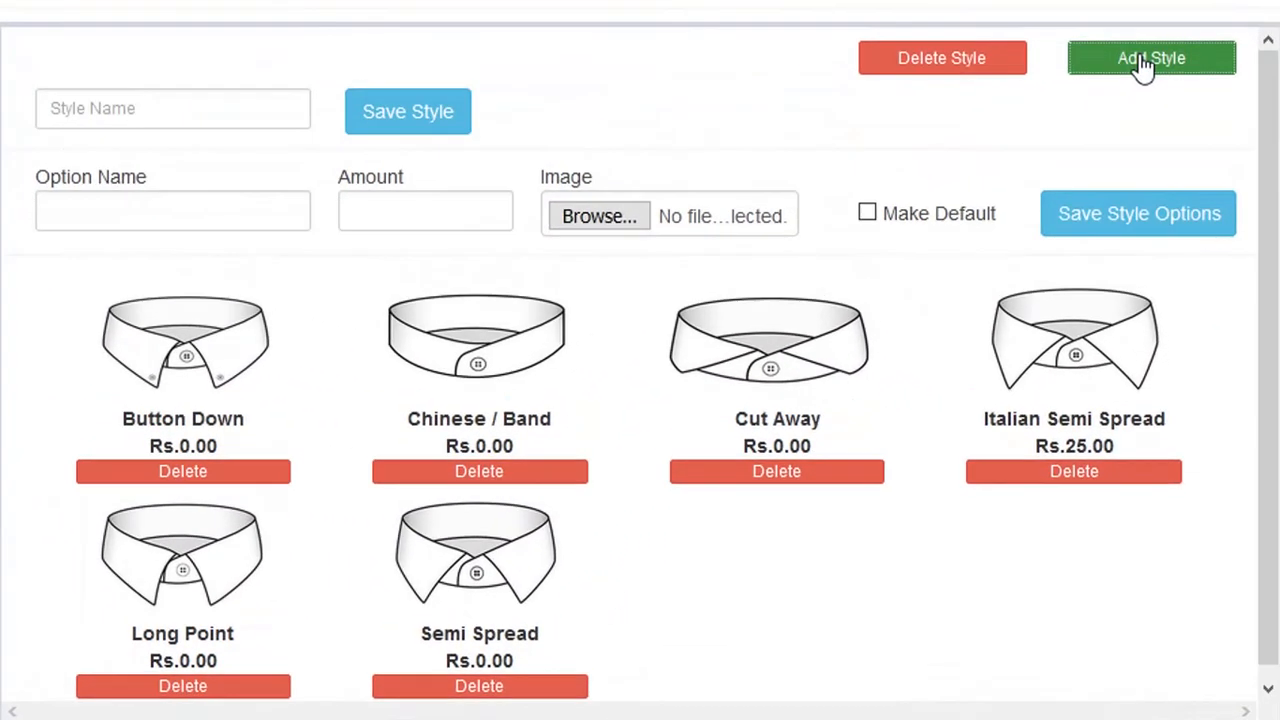
{"action": "left_click", "coordinate": [169, 90]}
{"action": "type", "text": "FRONT NECK"}
{"action": "left_click", "coordinate": [414, 114]}
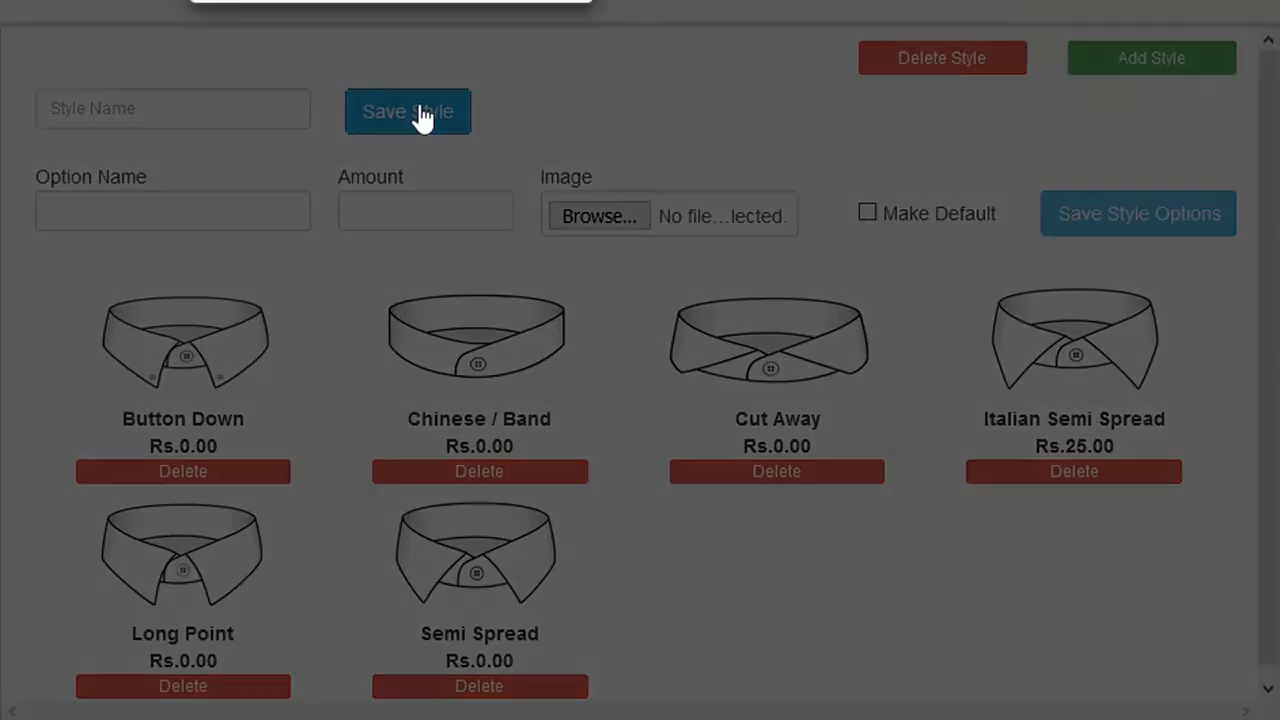
{"action": "left_click", "coordinate": [140, 112]}
{"action": "type", "text": "BLAZER LAPELS"}
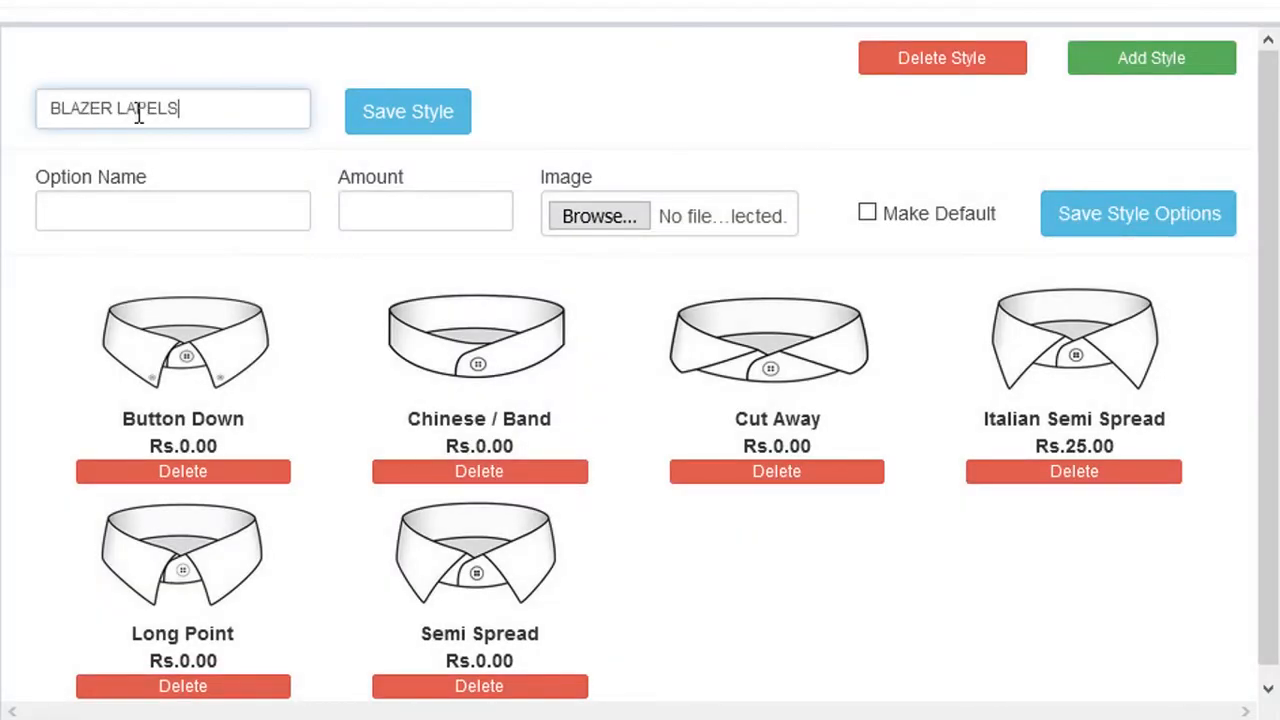
{"action": "left_click", "coordinate": [389, 112]}
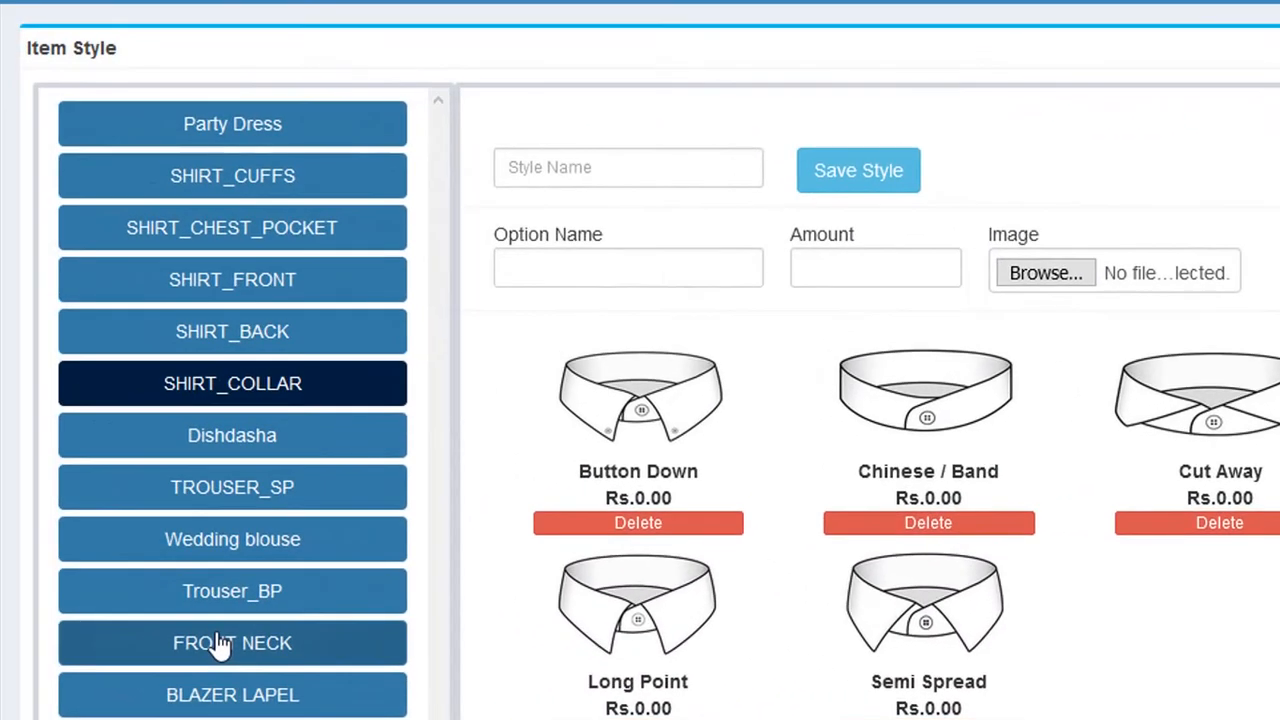
Start a new option for the BLAZER LAPEL style, named BLAZER WIDE LAPEL with an amount of 0.
{"action": "left_click", "coordinate": [20, 605]}
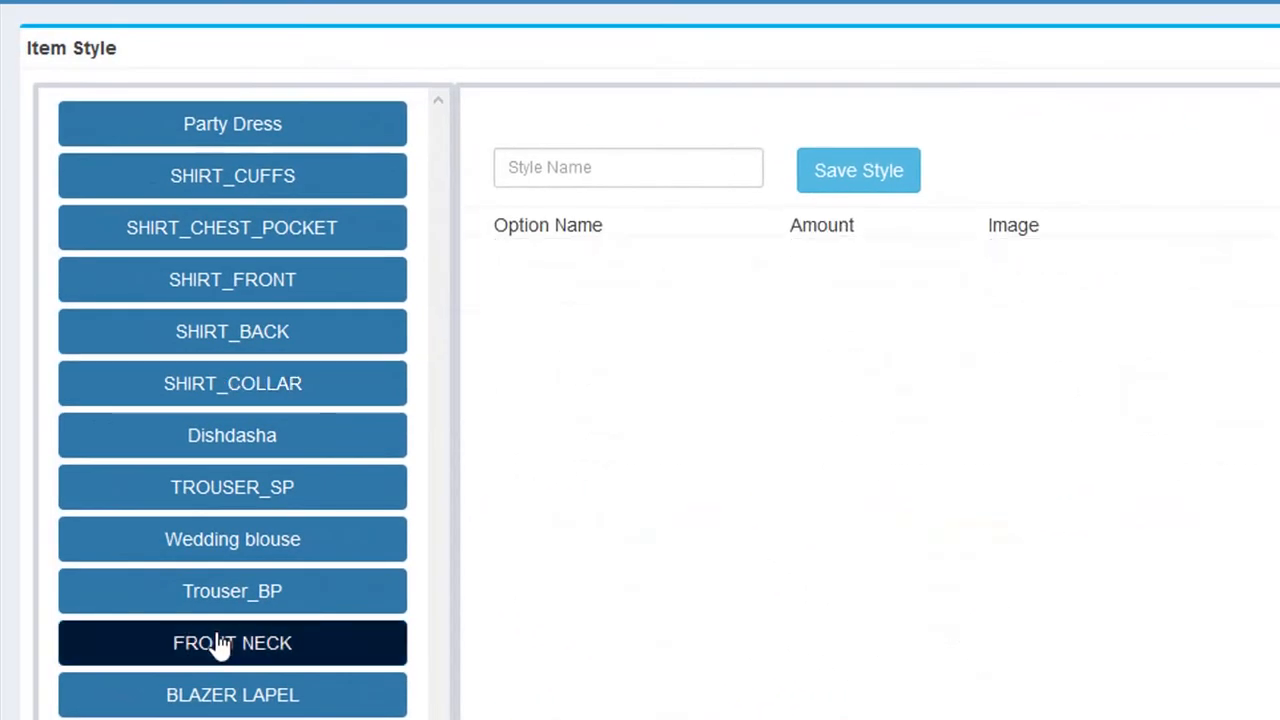
{"action": "left_click", "coordinate": [329, 690]}
{"action": "left_click", "coordinate": [697, 189]}
{"action": "type", "text": "BLAZER WIDE LAPEL"}
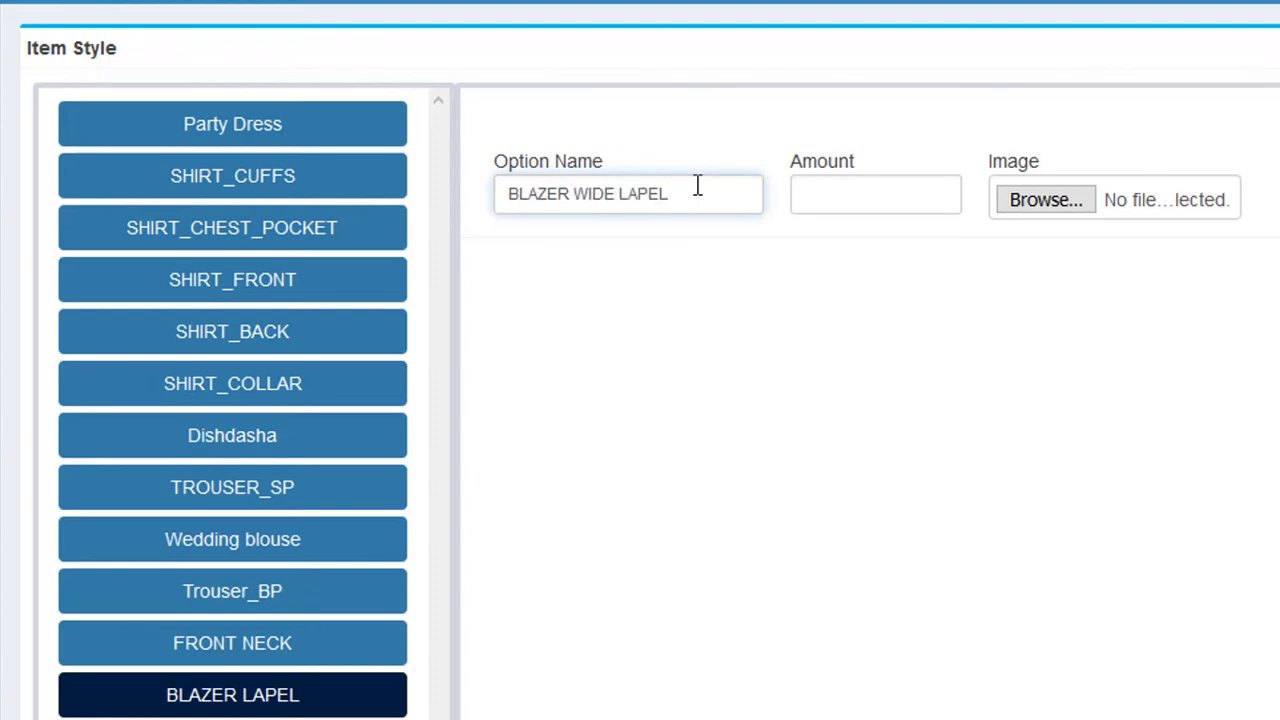
{"action": "left_click", "coordinate": [837, 200]}
{"action": "type", "text": "0"}
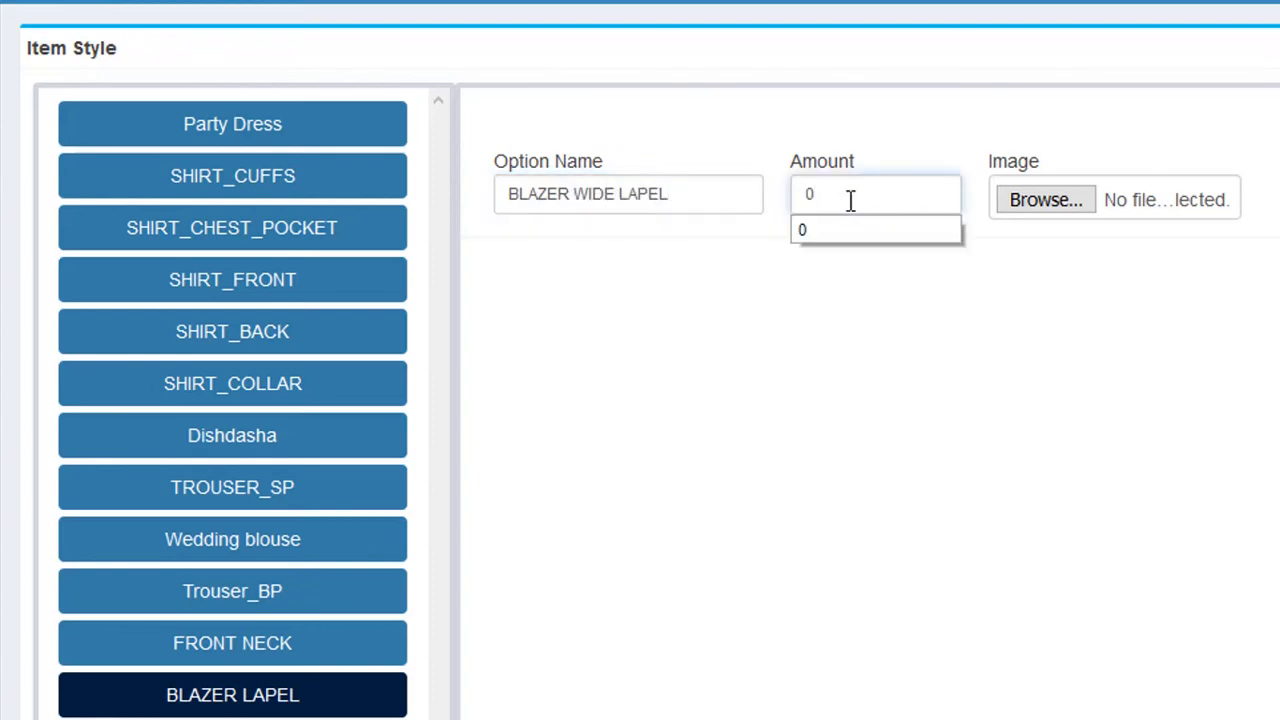
Attach NARROW NOTCH.PNG from the JACKET folder as the option's image, make the option the default and save it.
{"action": "left_click", "coordinate": [1060, 200]}
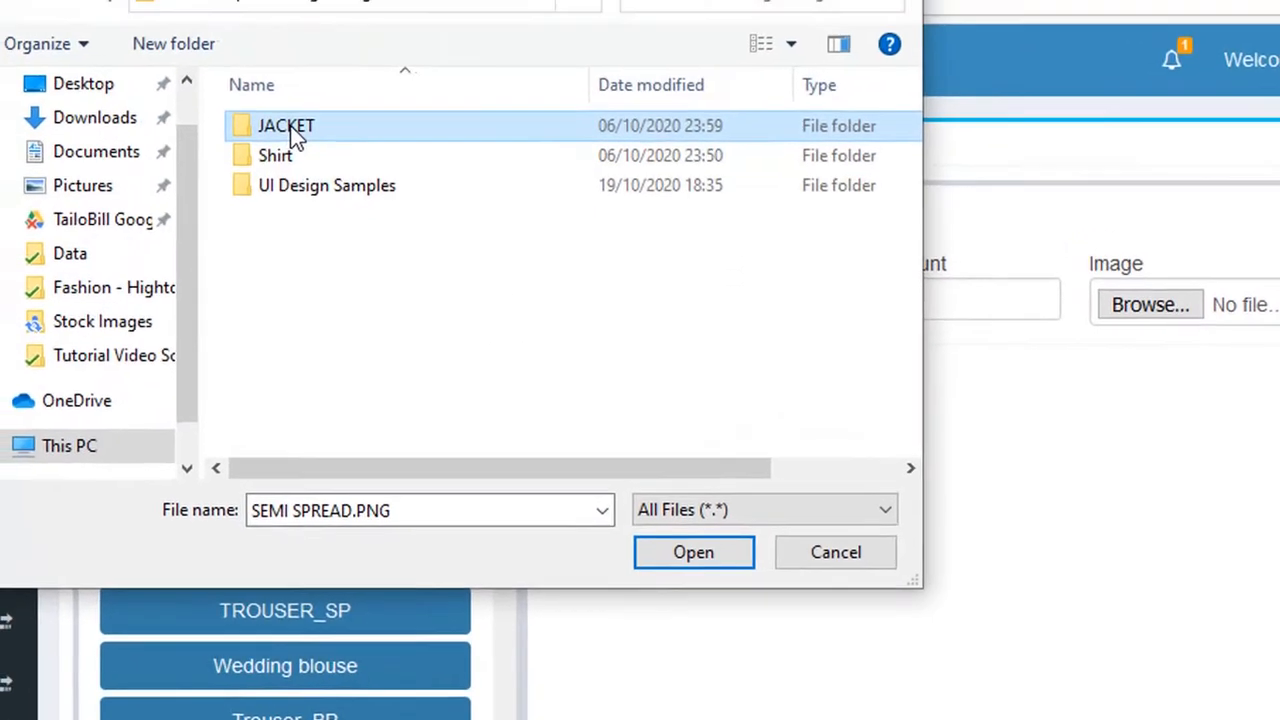
{"action": "double_click", "coordinate": [291, 131]}
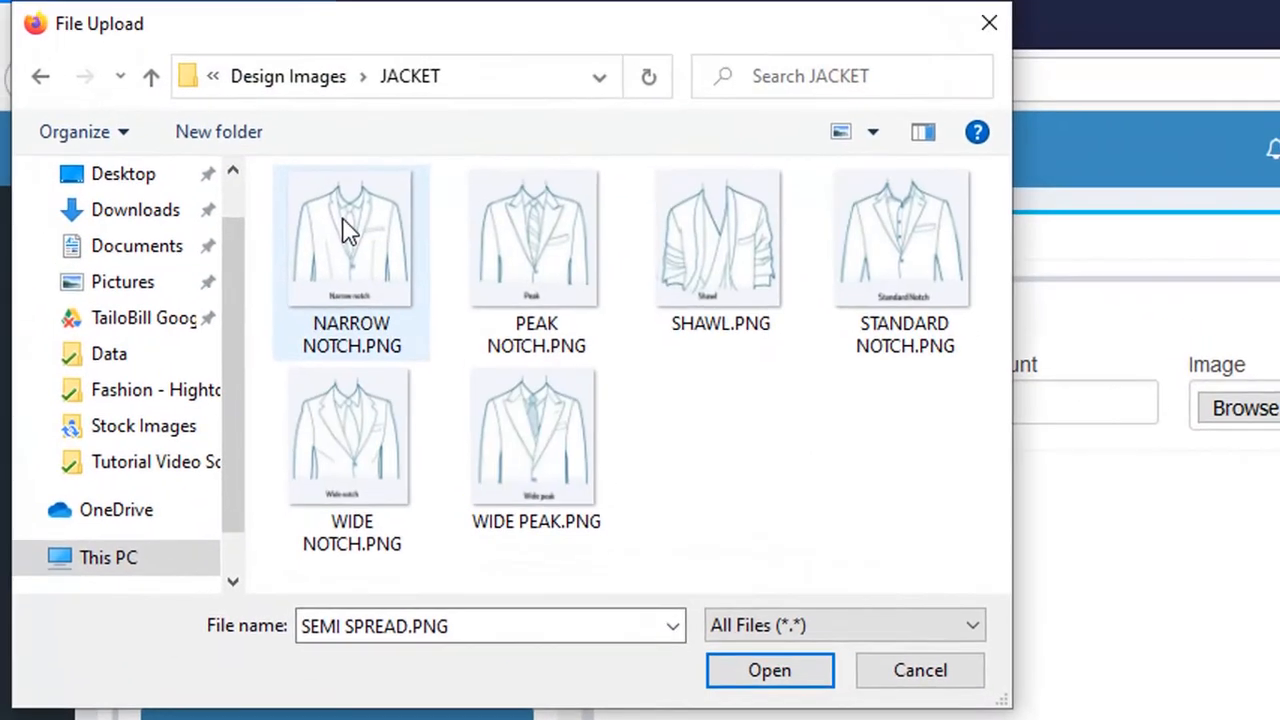
{"action": "left_click", "coordinate": [344, 250]}
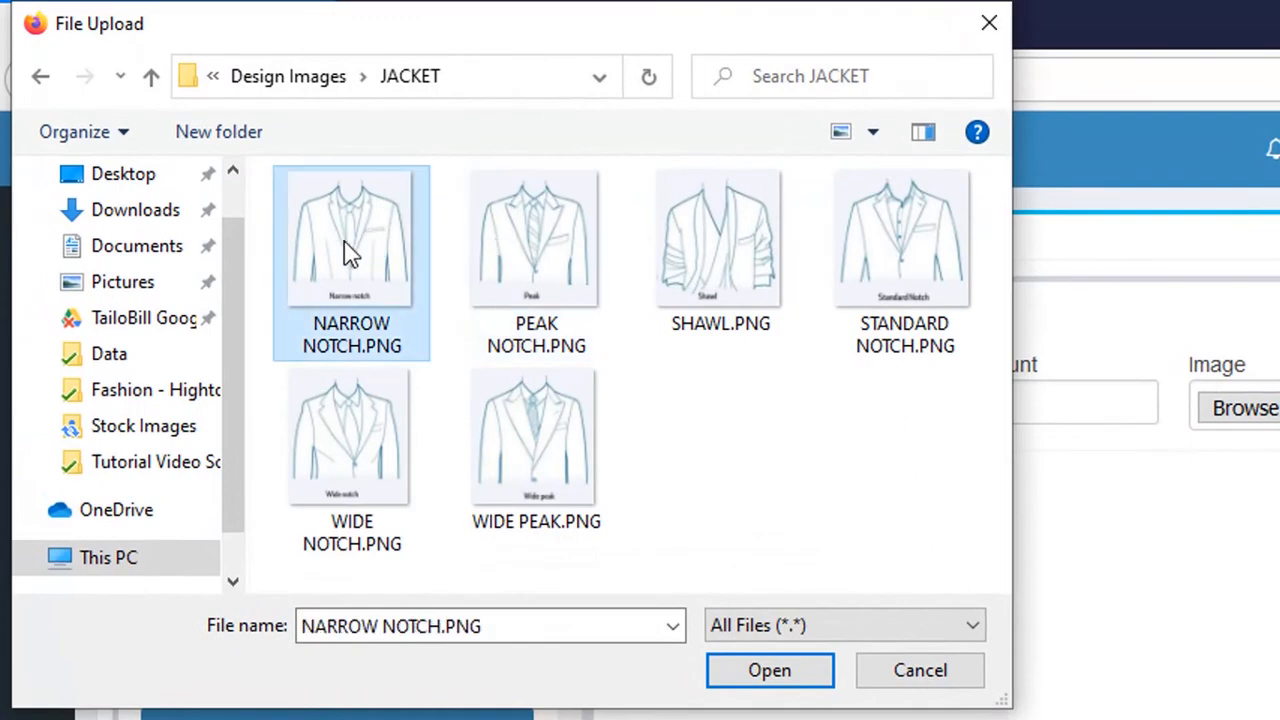
{"action": "left_click", "coordinate": [786, 684]}
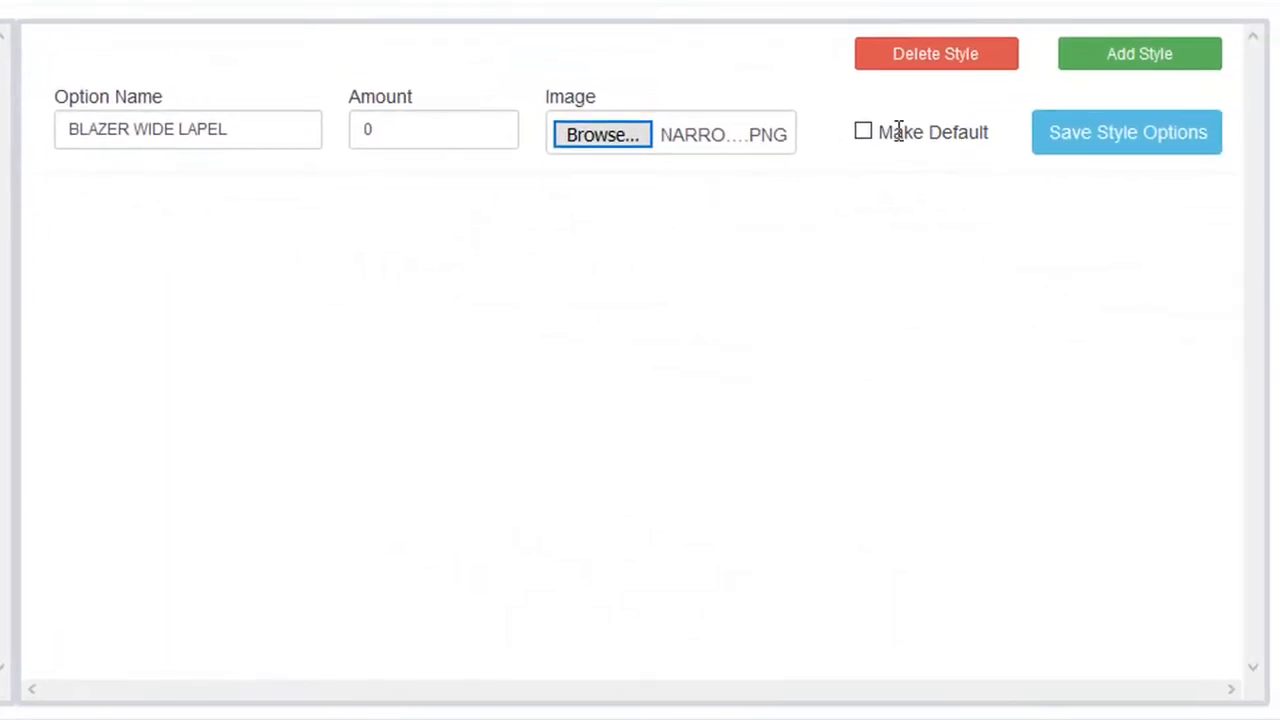
{"action": "left_click", "coordinate": [865, 134]}
{"action": "left_click", "coordinate": [1092, 138]}
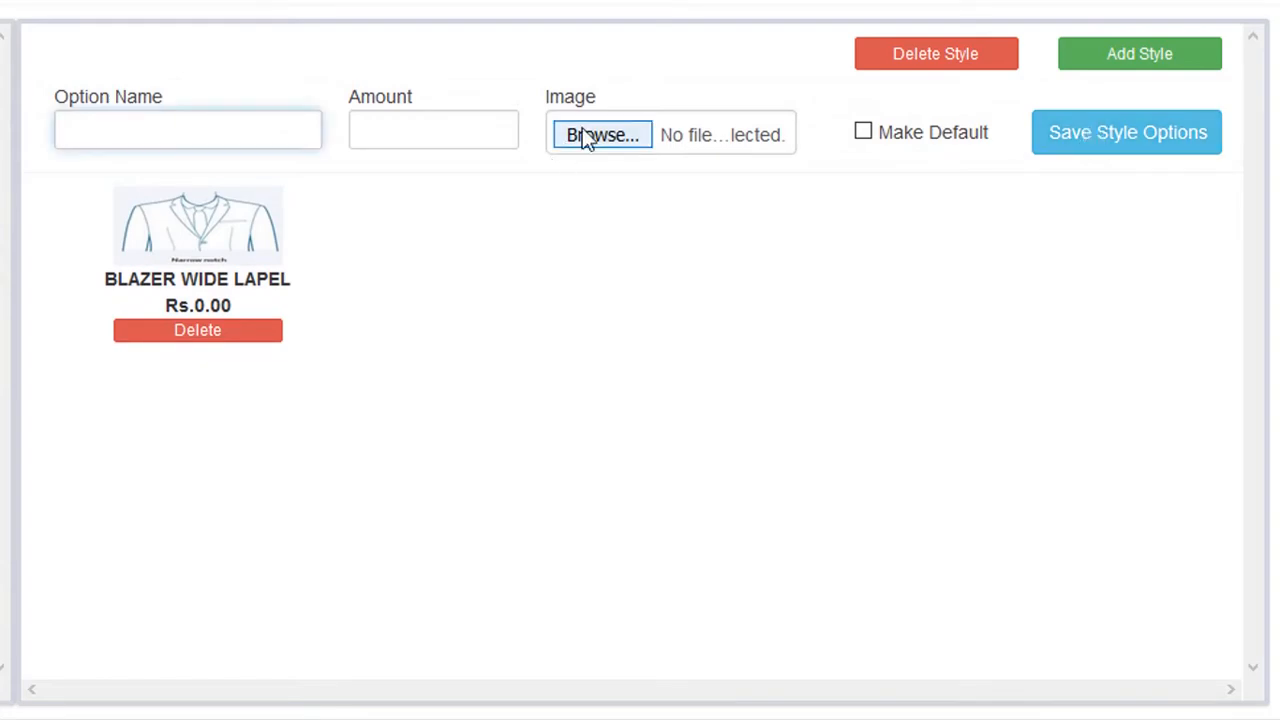
Add a PEAK NOTCH option to the BLAZER LAPEL style with PEAK NOTCH.PNG and an amount of 20, not default, and save it.
{"action": "left_click", "coordinate": [611, 133]}
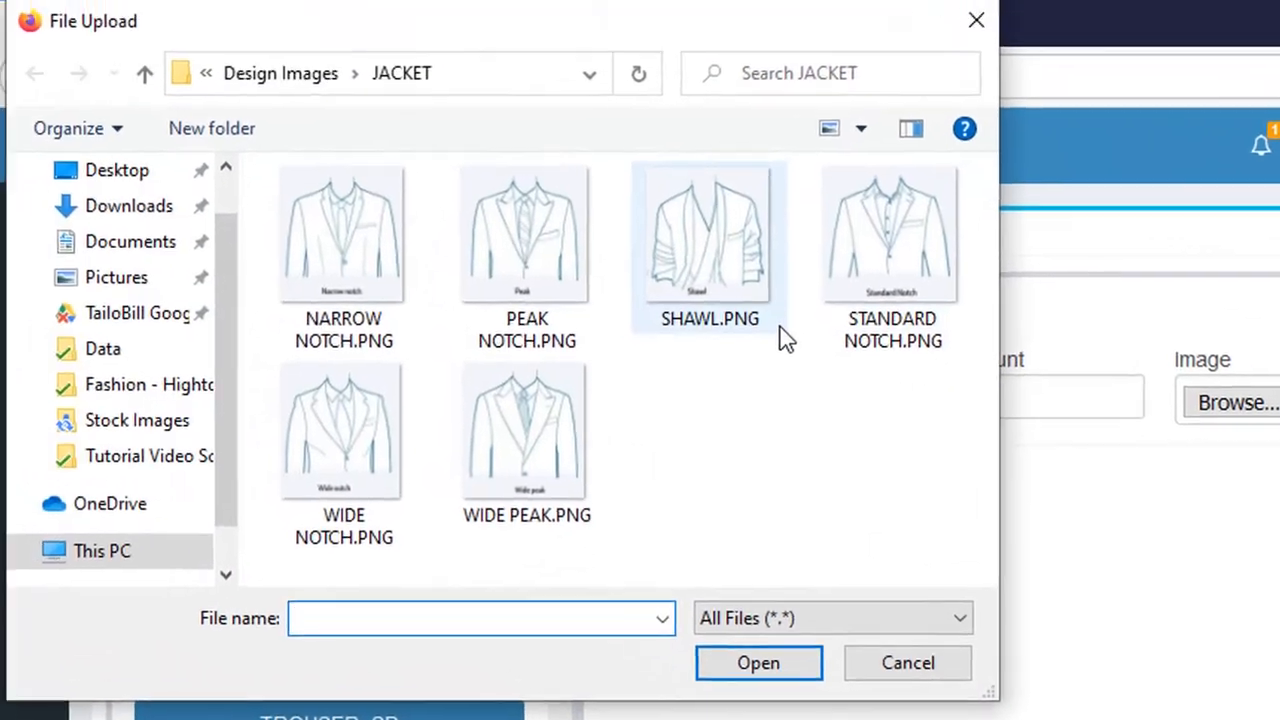
{"action": "left_click", "coordinate": [520, 314]}
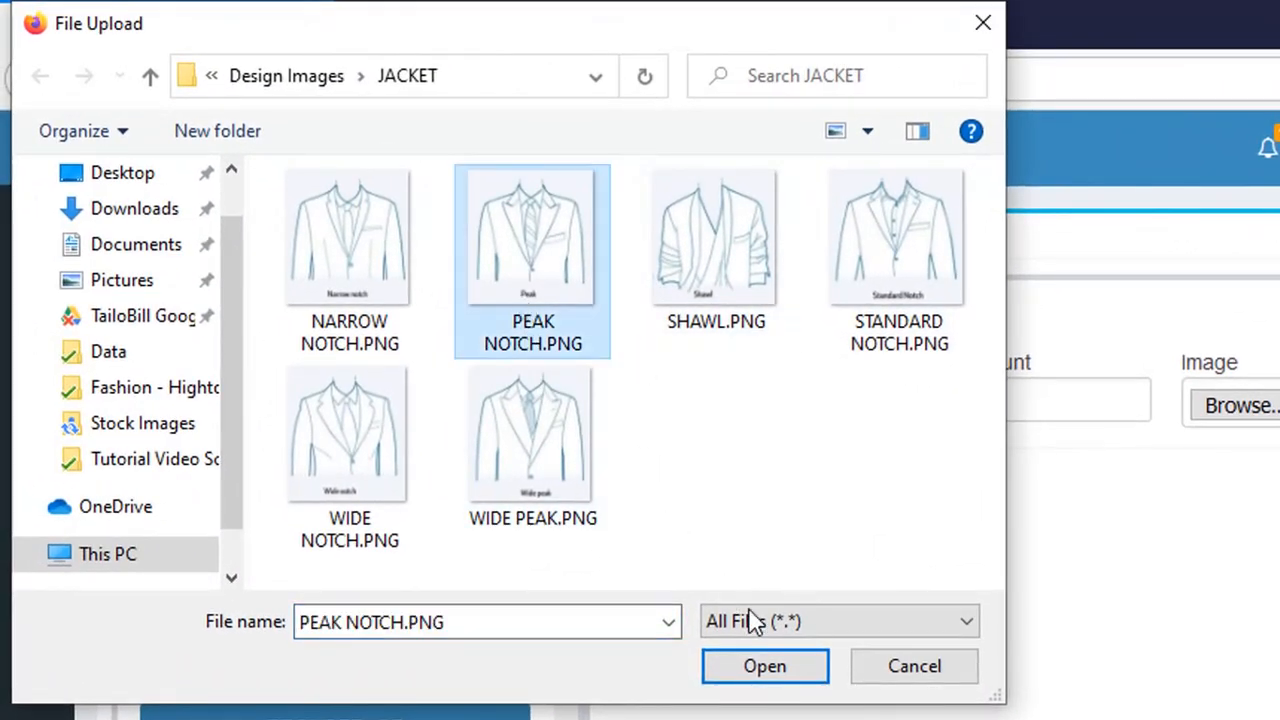
{"action": "left_click", "coordinate": [765, 667]}
{"action": "left_click", "coordinate": [149, 110]}
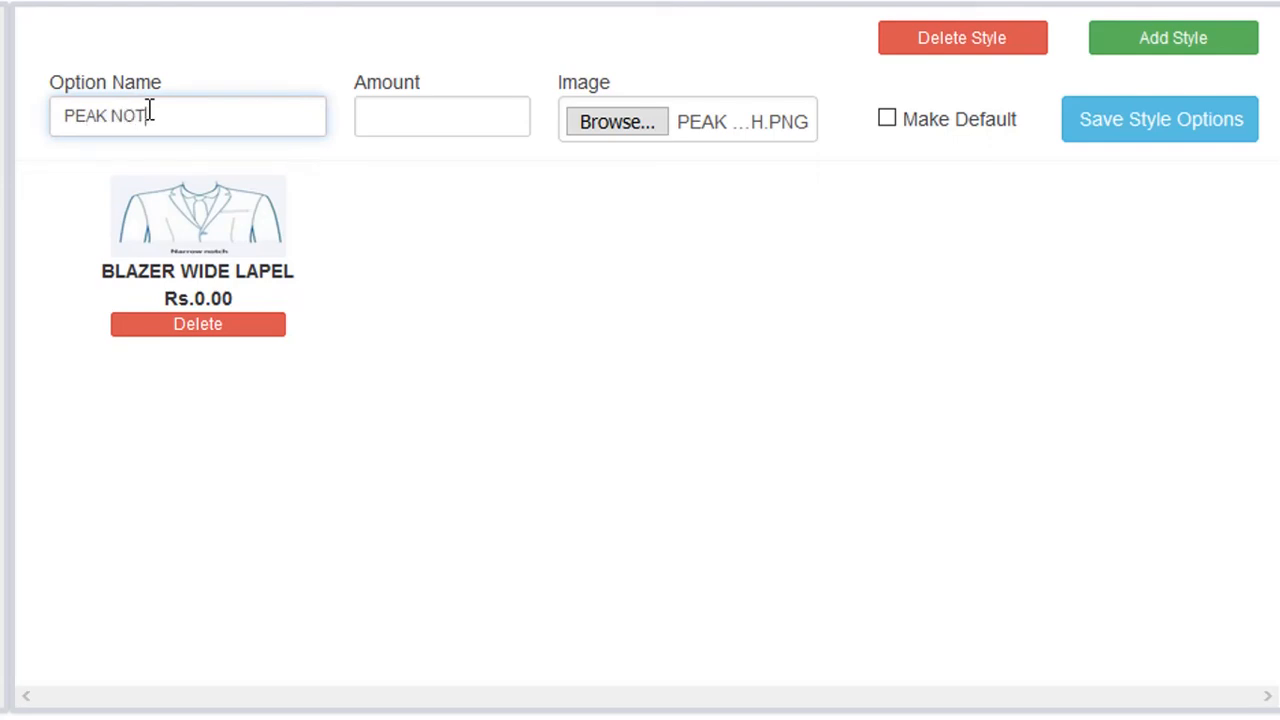
{"action": "left_click", "coordinate": [367, 124]}
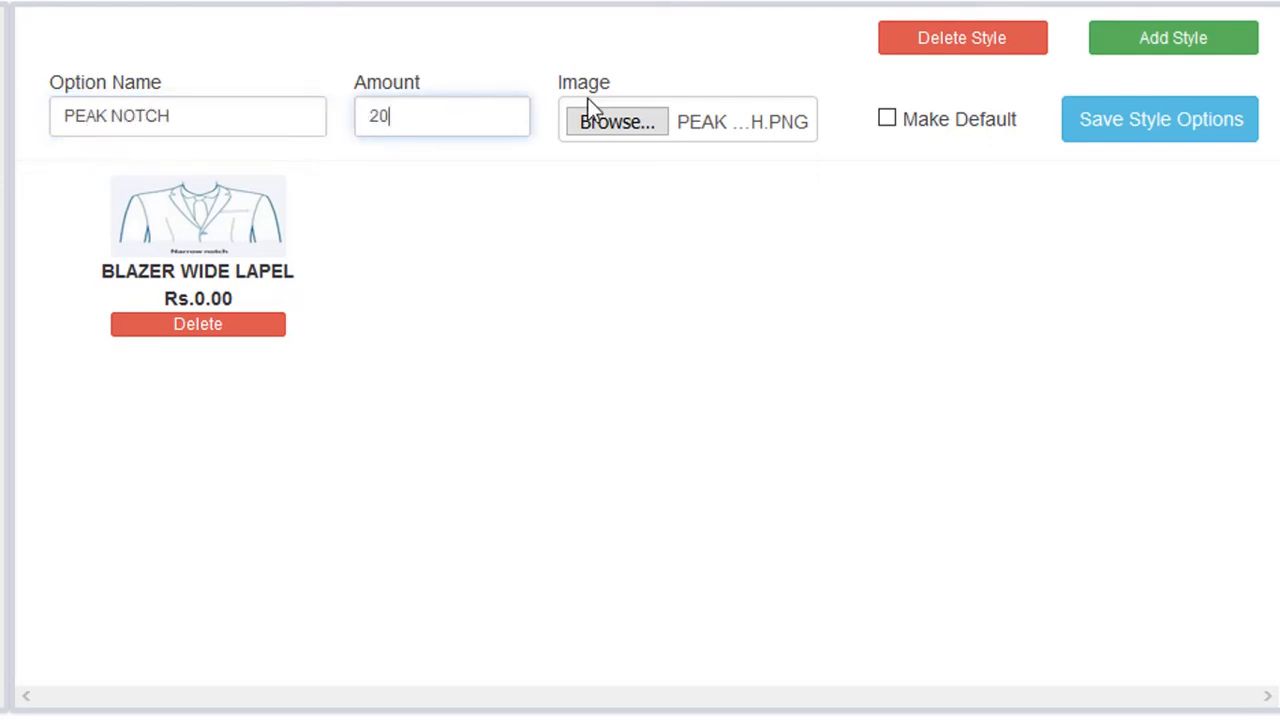
{"action": "left_click", "coordinate": [888, 119]}
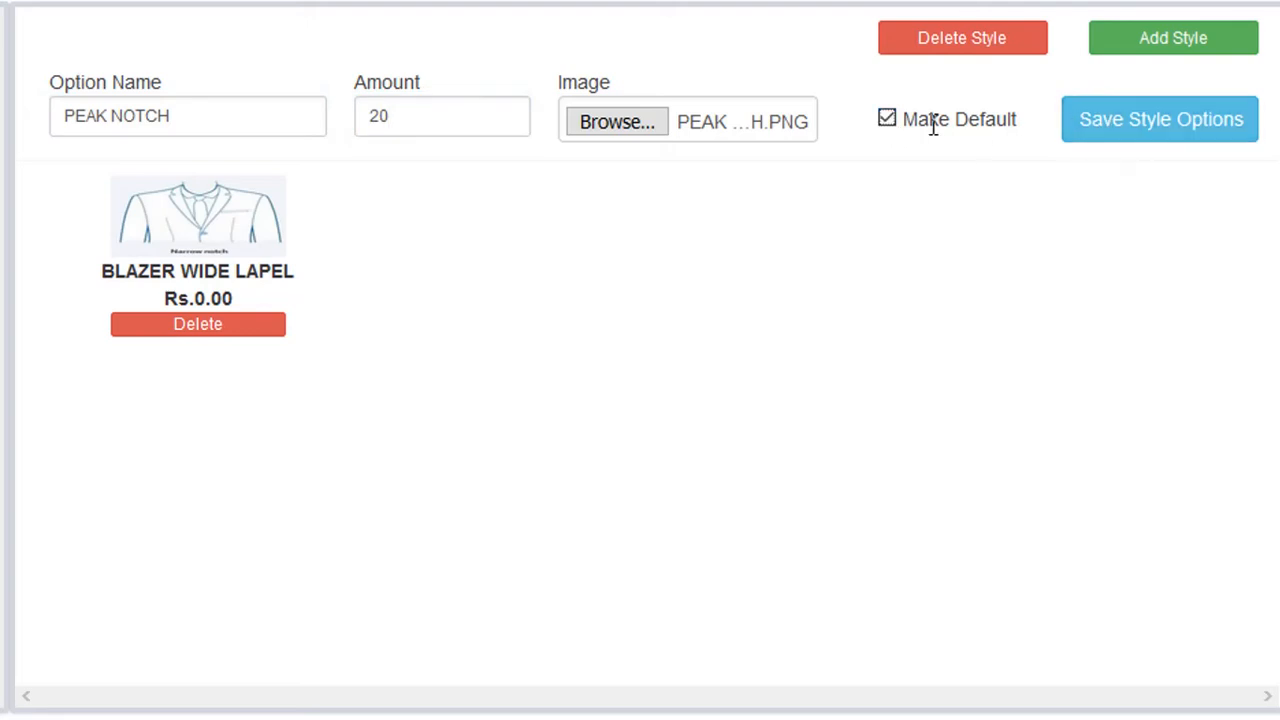
{"action": "left_click", "coordinate": [888, 119]}
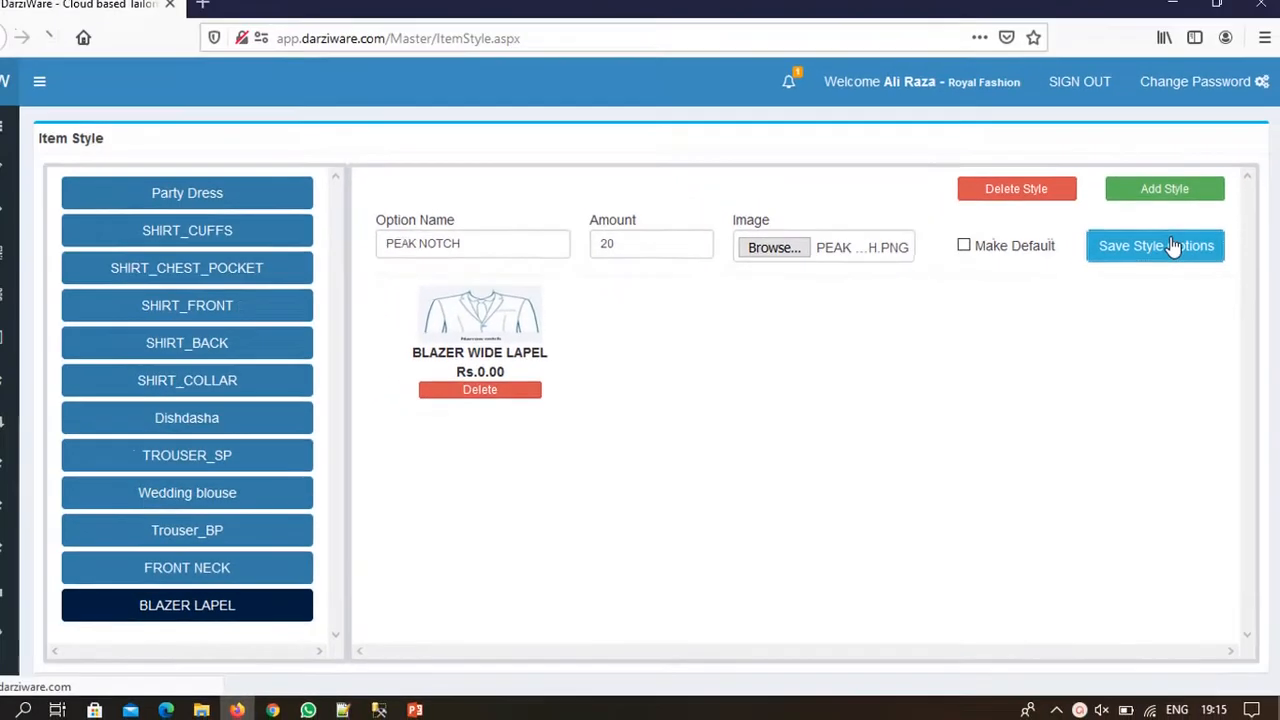
{"action": "left_click", "coordinate": [1180, 124]}
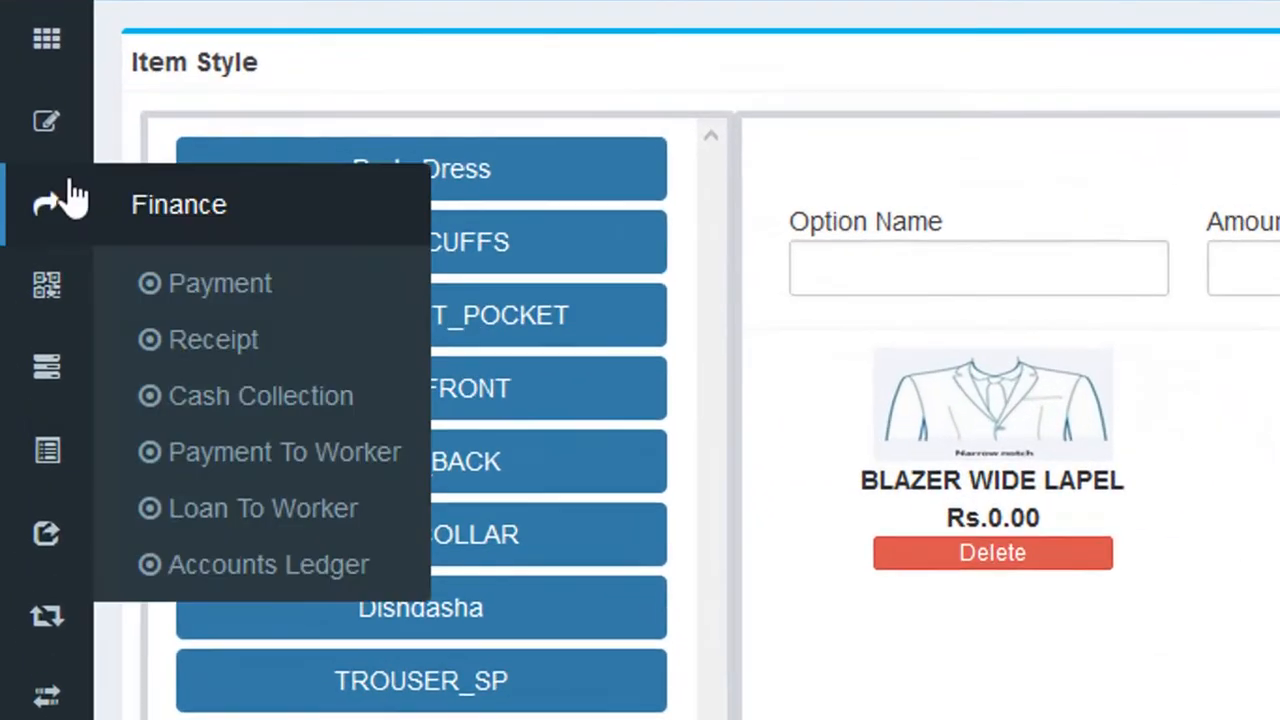
Open the tailoring services list, edit the KURTI service to assign the BLAZER LAPEL style, and update it.
{"action": "mouse_move", "coordinate": [25, 183]}
{"action": "left_click", "coordinate": [338, 226]}
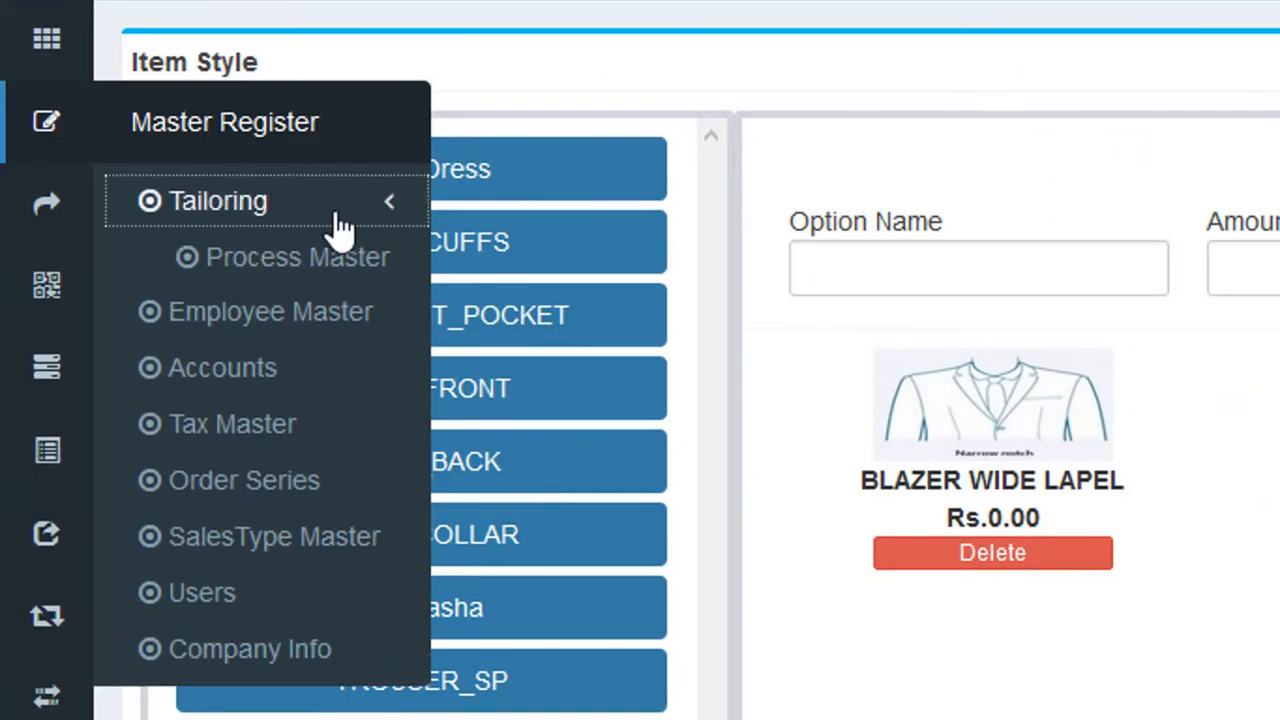
{"action": "left_click", "coordinate": [298, 426]}
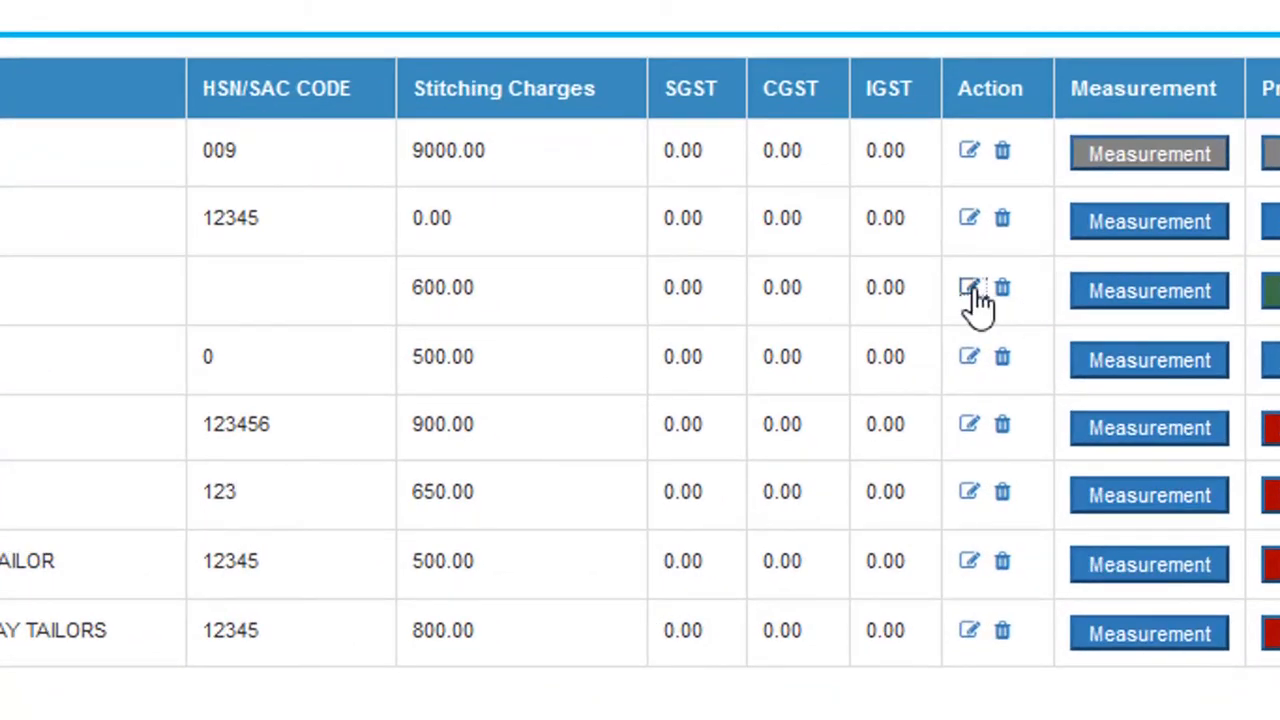
{"action": "left_click", "coordinate": [970, 290]}
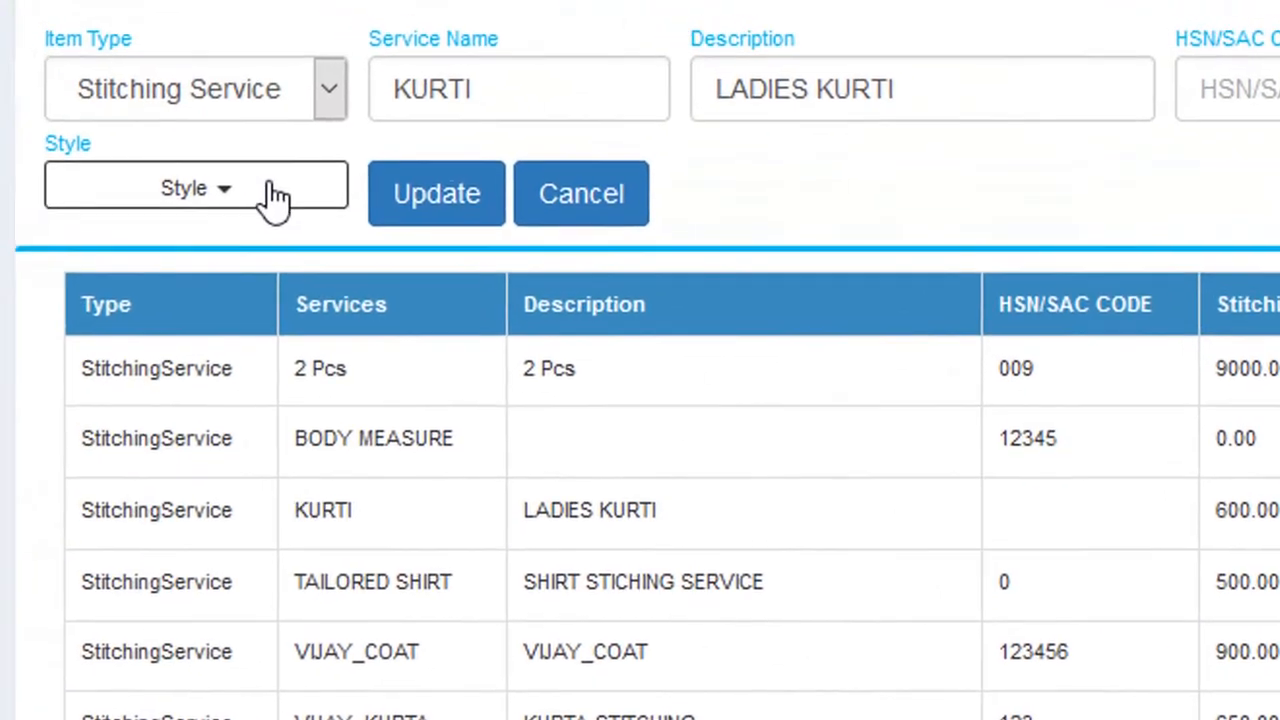
{"action": "left_click", "coordinate": [262, 200]}
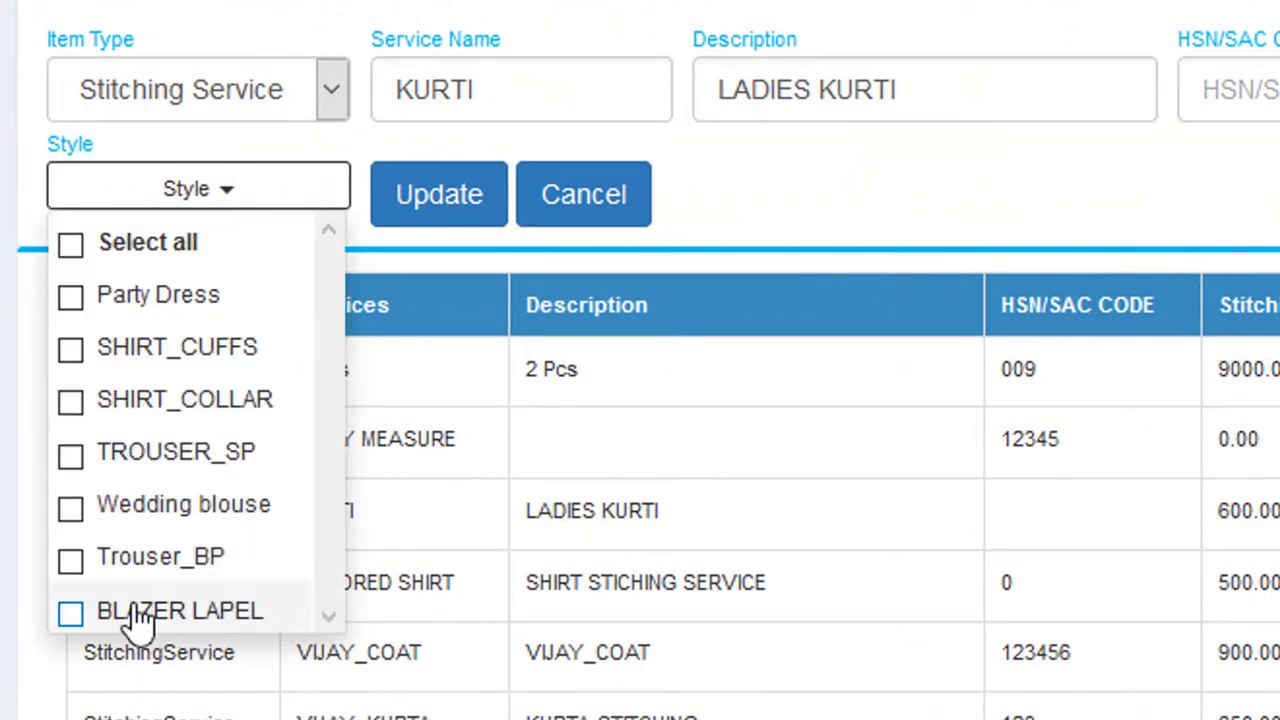
{"action": "left_click", "coordinate": [70, 612]}
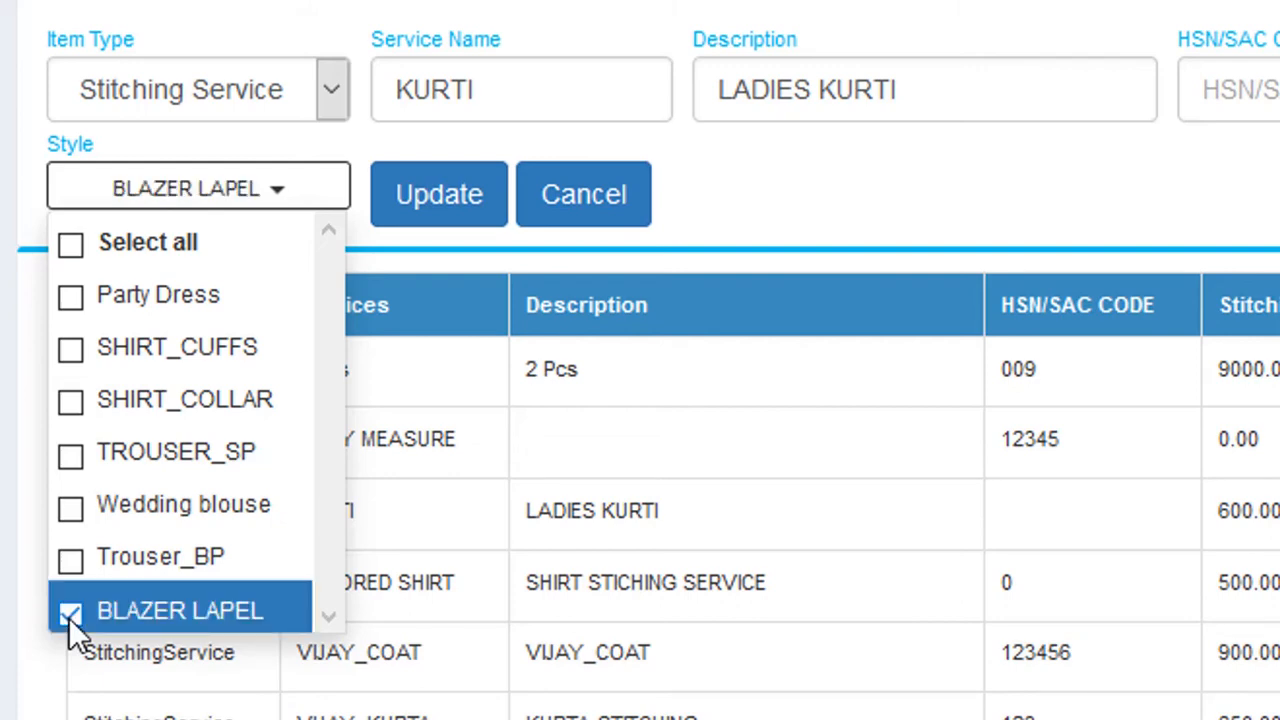
{"action": "left_click", "coordinate": [433, 218]}
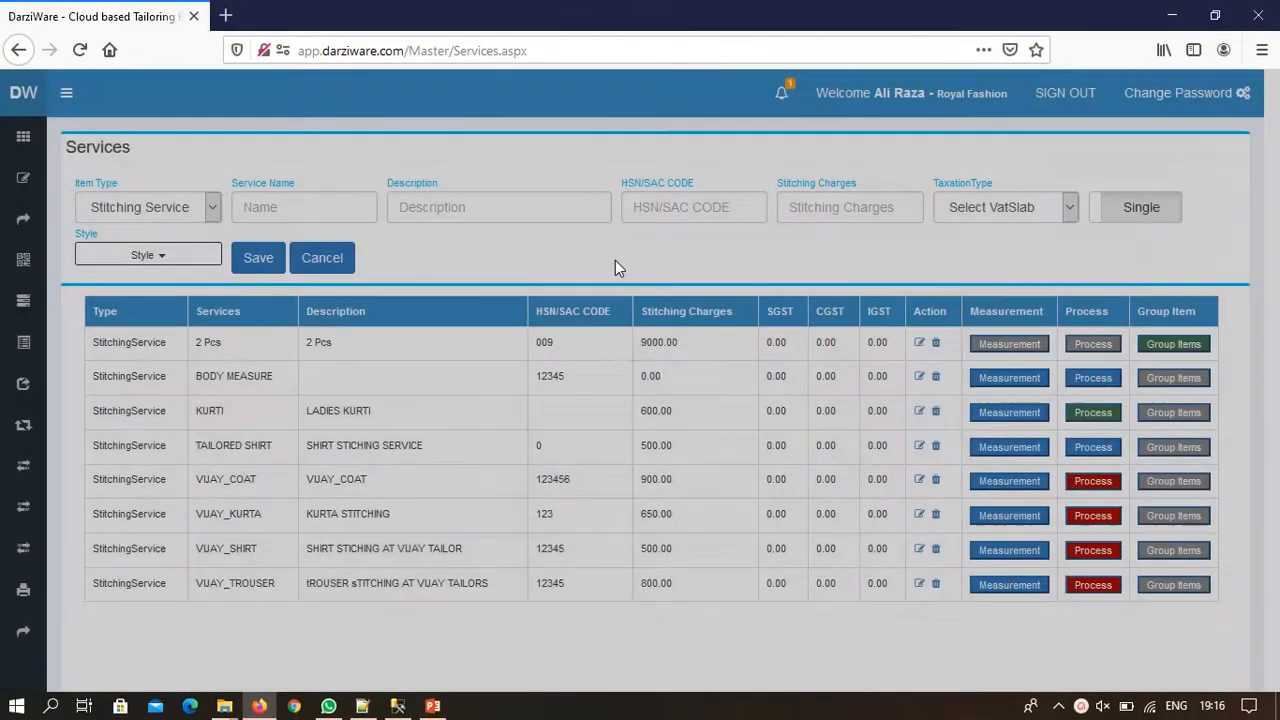
Create a stitching service named and described SHERWANI TOP with stitching charges of 6000 and a taxation type, and save it.
{"action": "left_click", "coordinate": [274, 207]}
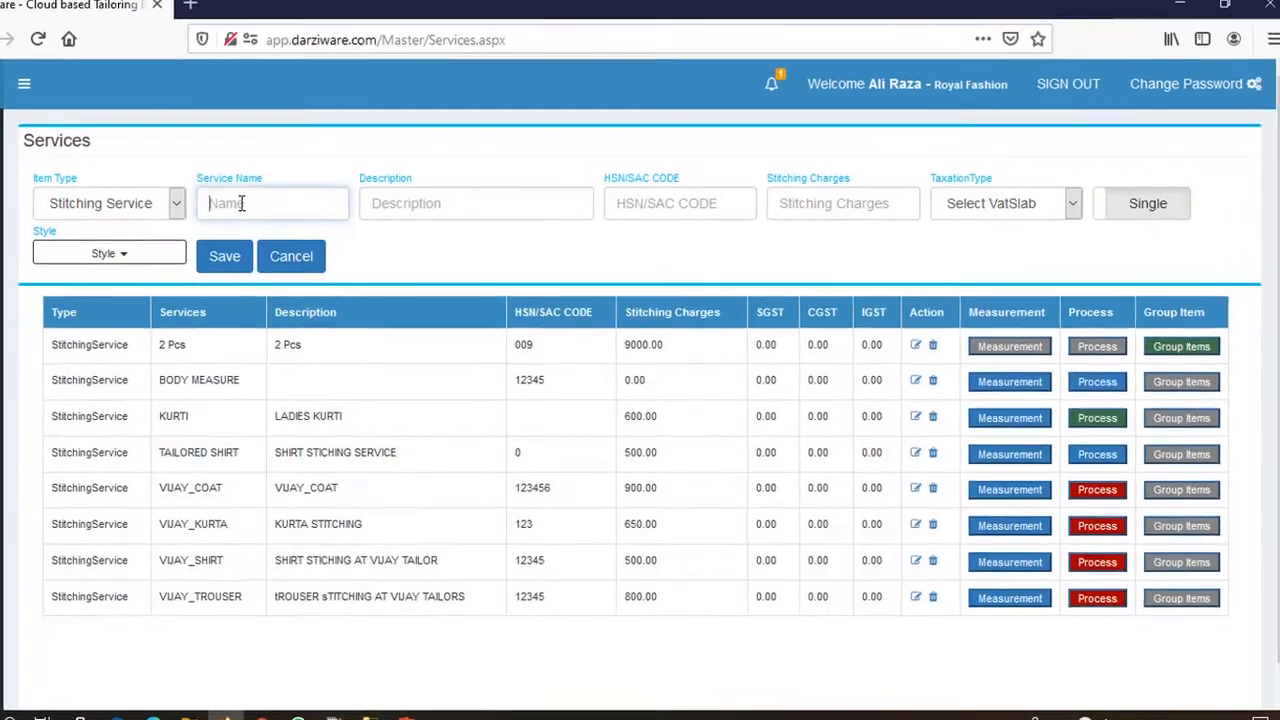
{"action": "type", "text": "SHERWANI TOP"}
{"action": "left_click", "coordinate": [294, 191]}
{"action": "type", "text": "SHERWANI TOP"}
{"action": "left_click", "coordinate": [808, 186]}
{"action": "type", "text": "6000"}
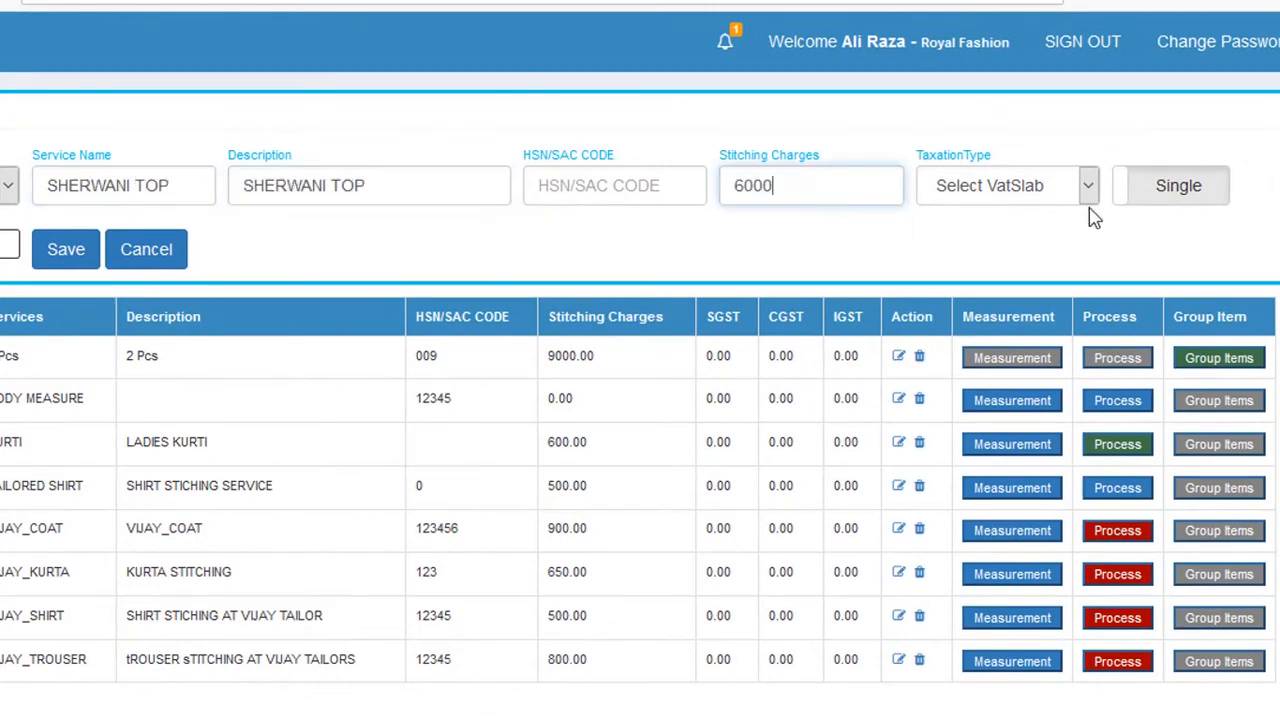
{"action": "left_click", "coordinate": [978, 197]}
{"action": "left_click", "coordinate": [1060, 231]}
{"action": "left_click", "coordinate": [63, 249]}
Create a CHURIDAR service described as CHURIDAR SALWAR with stitching charges of 800 and a taxation type, and save it.
{"action": "left_click", "coordinate": [120, 186]}
{"action": "type", "text": "CHURIDAR"}
{"action": "left_click", "coordinate": [291, 191]}
{"action": "type", "text": "CHURIDAR SALWAR"}
{"action": "left_click", "coordinate": [728, 184]}
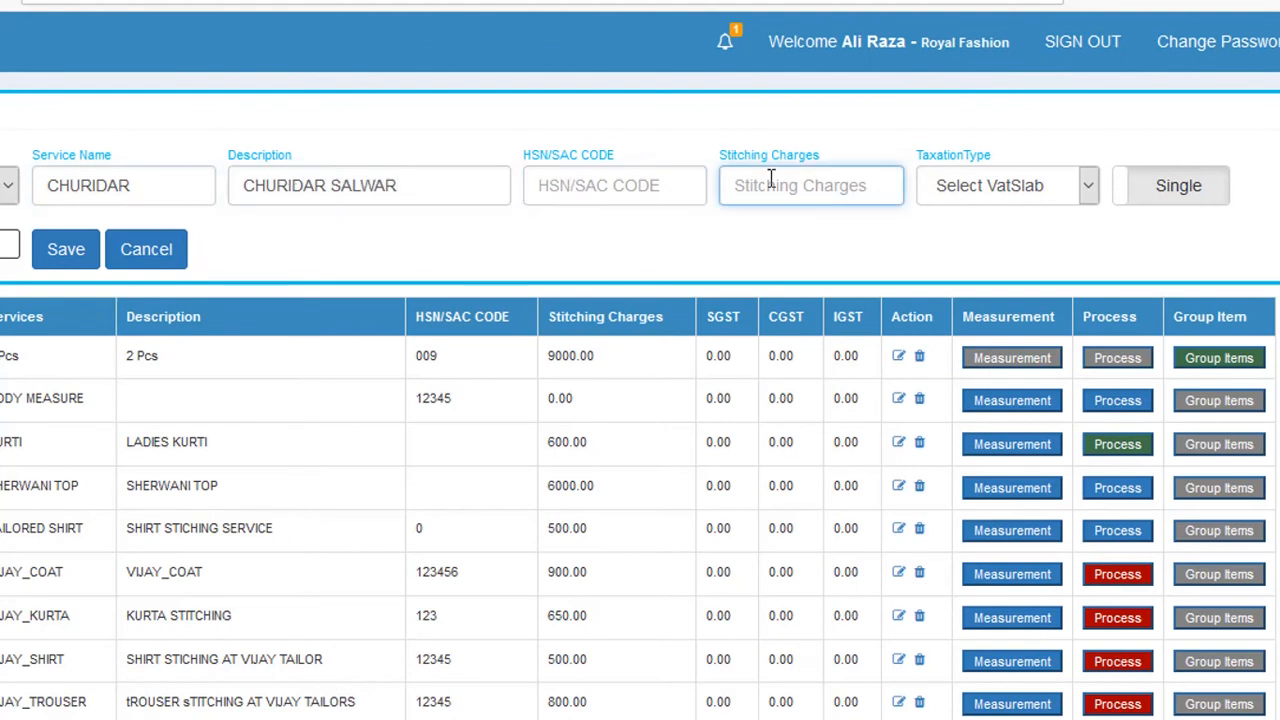
{"action": "type", "text": "800"}
{"action": "left_click", "coordinate": [990, 188]}
{"action": "left_click", "coordinate": [1060, 231]}
{"action": "left_click", "coordinate": [63, 249]}
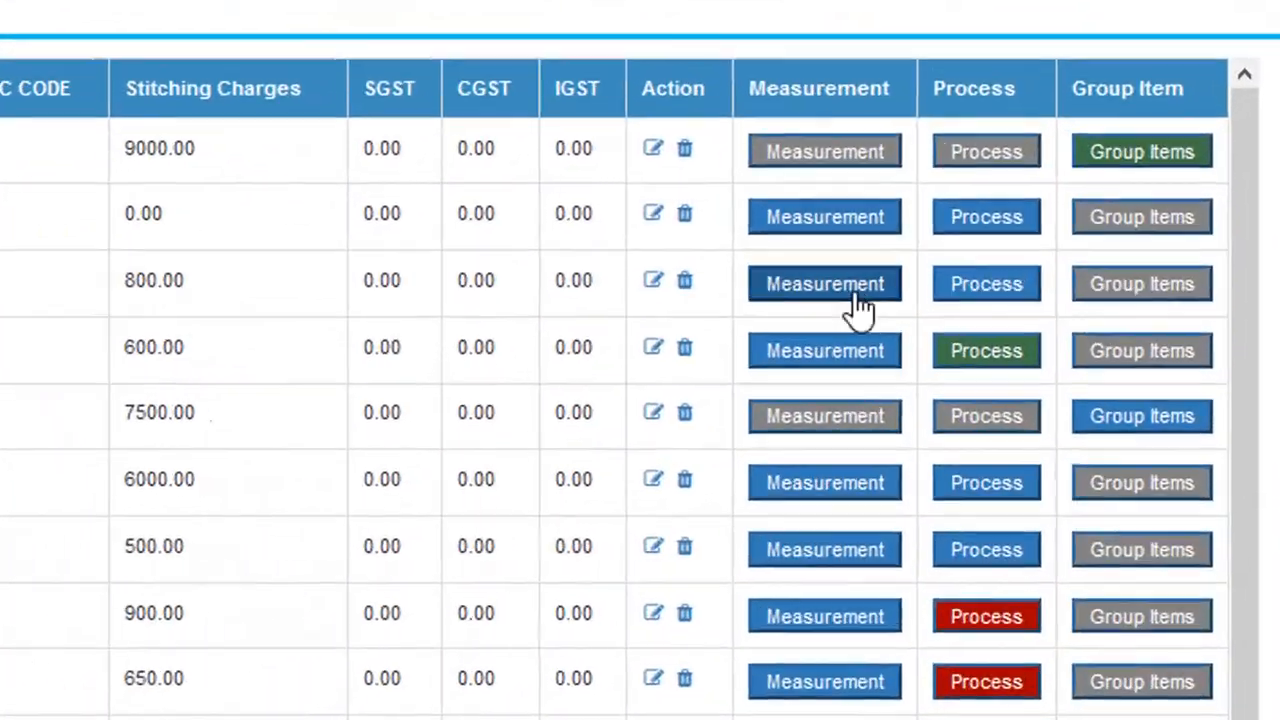
Assign the LENGTH, Waist, BOTTOM and HIP measurements to the CHURIDAR service and save the selection.
{"action": "left_click", "coordinate": [1009, 413]}
{"action": "left_click", "coordinate": [194, 660]}
{"action": "scroll", "coordinate": [491, 286], "scroll_direction": "up", "scroll_amount": 3}
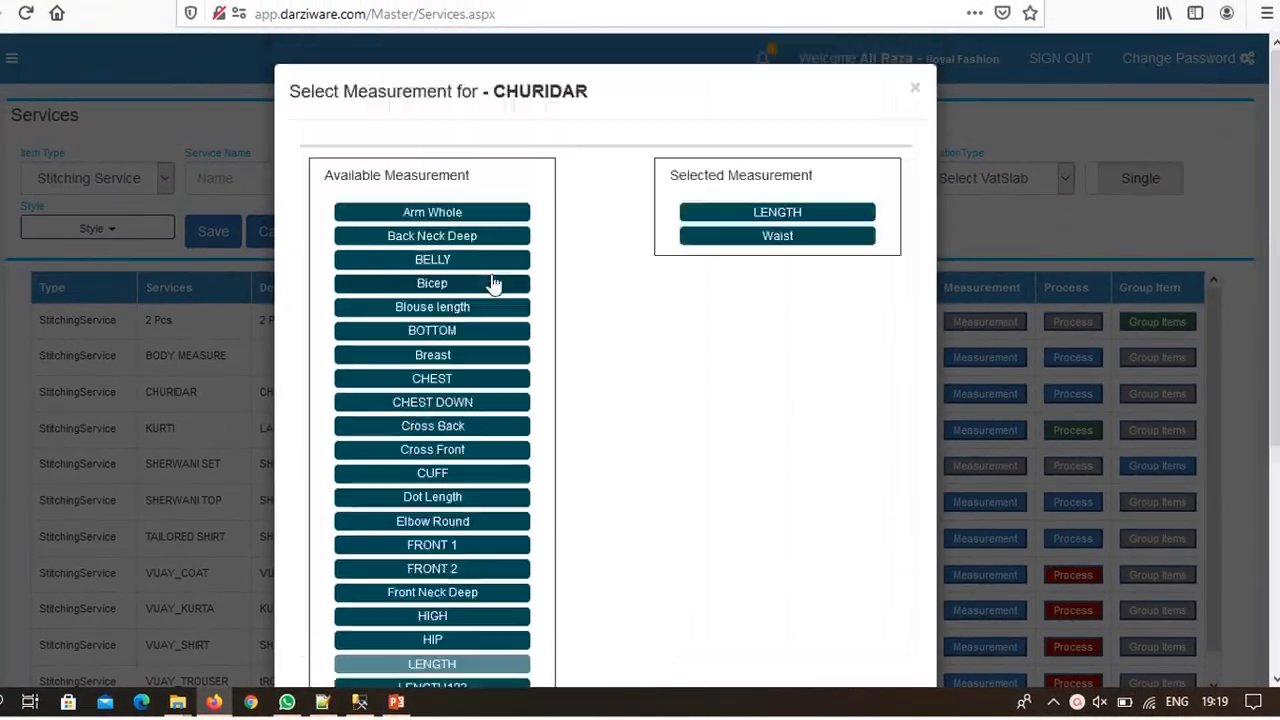
{"action": "left_click", "coordinate": [357, 337]}
{"action": "scroll", "coordinate": [443, 495], "scroll_direction": "down", "scroll_amount": 1}
{"action": "scroll", "coordinate": [443, 495], "scroll_direction": "down", "scroll_amount": 2}
{"action": "left_click", "coordinate": [443, 330]}
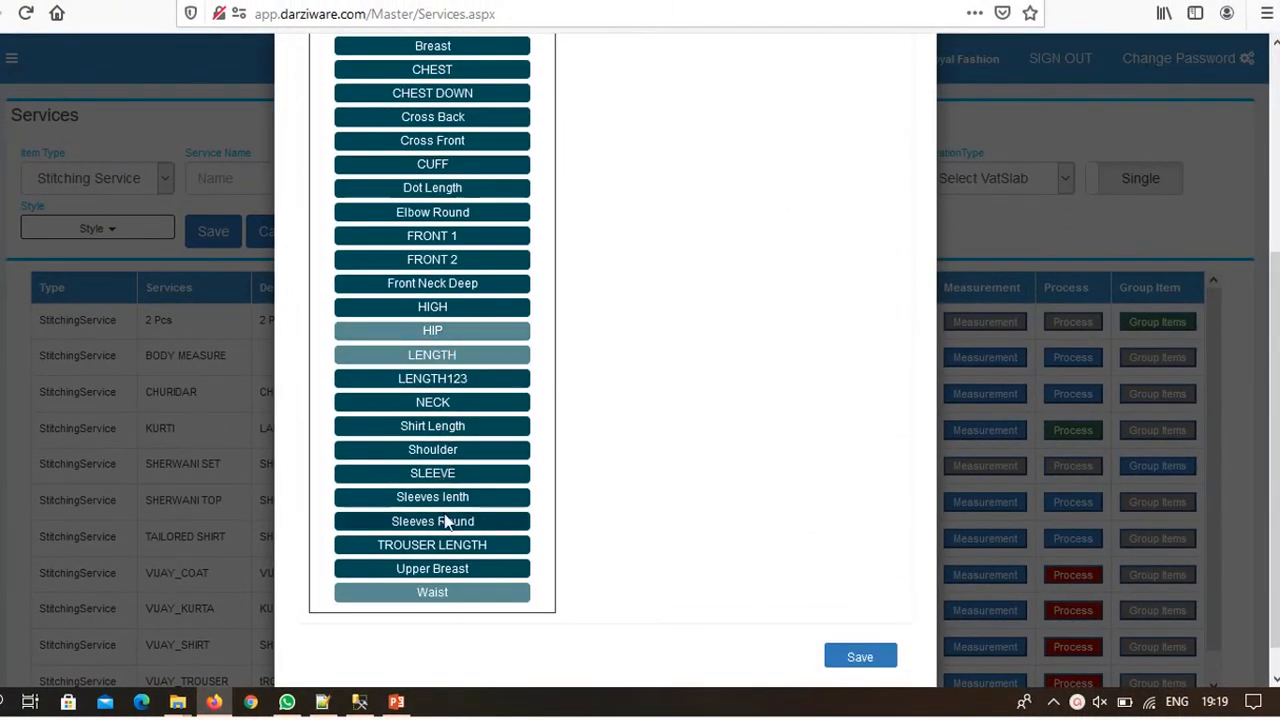
{"action": "left_click", "coordinate": [857, 663]}
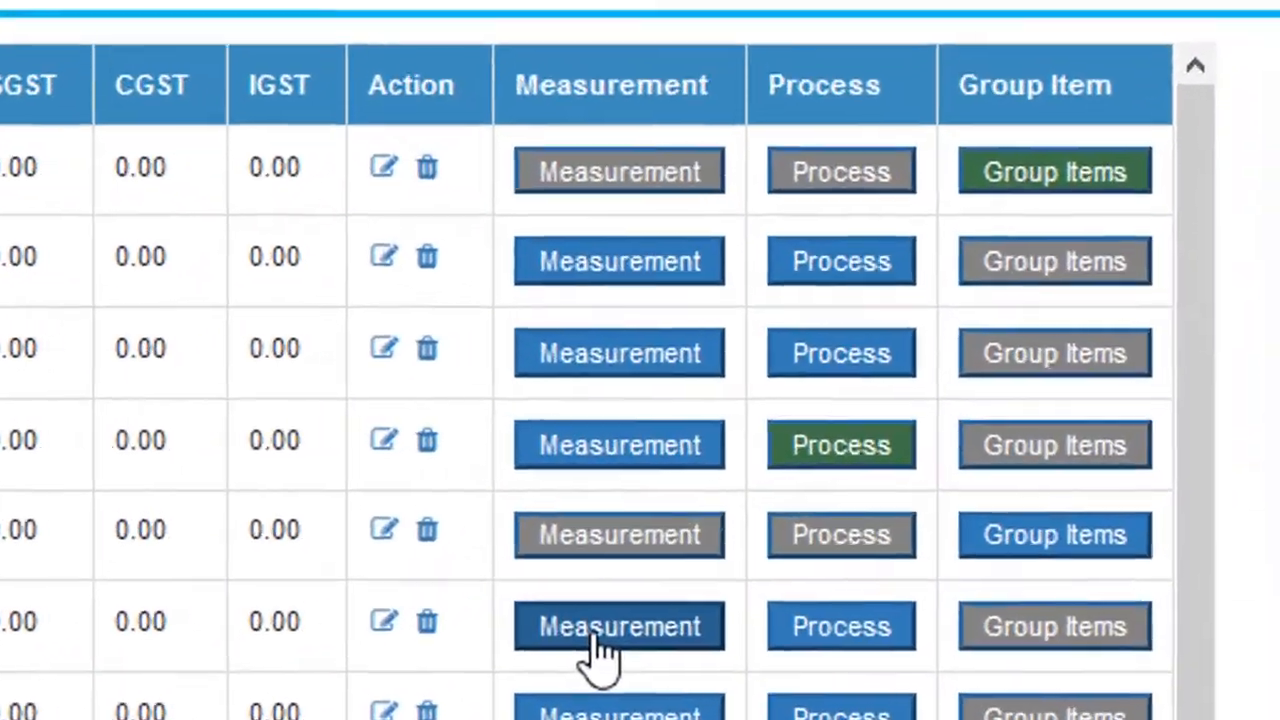
Assign the body measurements for the SHERWANI TOP service, including LENGTH, CHEST, Cross Back and Cross Front, and save the selection.
{"action": "left_click", "coordinate": [595, 636]}
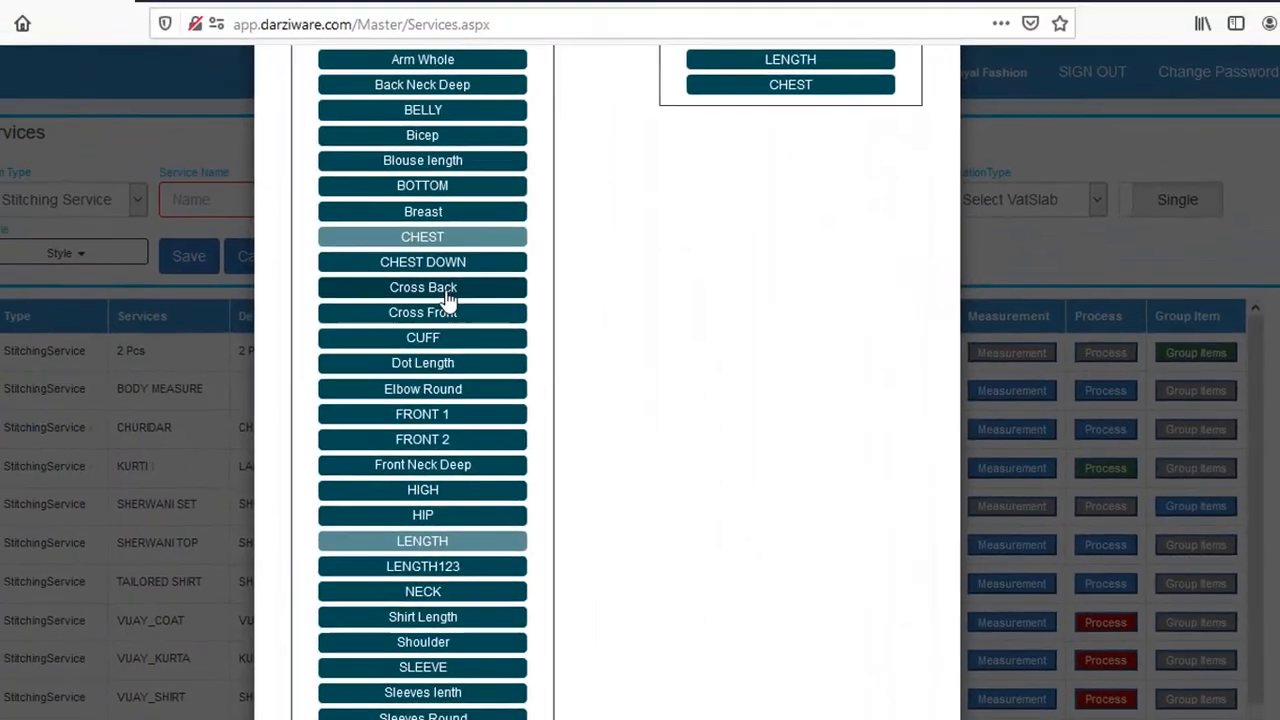
{"action": "left_click", "coordinate": [445, 290]}
{"action": "left_click", "coordinate": [445, 314]}
{"action": "left_click", "coordinate": [445, 339]}
{"action": "left_click", "coordinate": [430, 339]}
{"action": "scroll", "coordinate": [443, 260], "scroll_direction": "up", "scroll_amount": 2}
{"action": "left_click", "coordinate": [430, 160]}
{"action": "left_click", "coordinate": [430, 235]}
{"action": "scroll", "coordinate": [446, 310], "scroll_direction": "down", "scroll_amount": 5}
{"action": "left_click", "coordinate": [430, 277]}
{"action": "left_click", "coordinate": [430, 302]}
{"action": "scroll", "coordinate": [437, 468], "scroll_direction": "down", "scroll_amount": 1}
{"action": "left_click", "coordinate": [437, 450]}
{"action": "left_click", "coordinate": [440, 474]}
{"action": "left_click", "coordinate": [430, 603]}
{"action": "left_click", "coordinate": [883, 670]}
Start a new stitching service with SHERWANI SET as both its name and its description.
{"action": "left_click", "coordinate": [215, 205]}
{"action": "type", "text": "SHE"}
{"action": "type", "text": "RWA"}
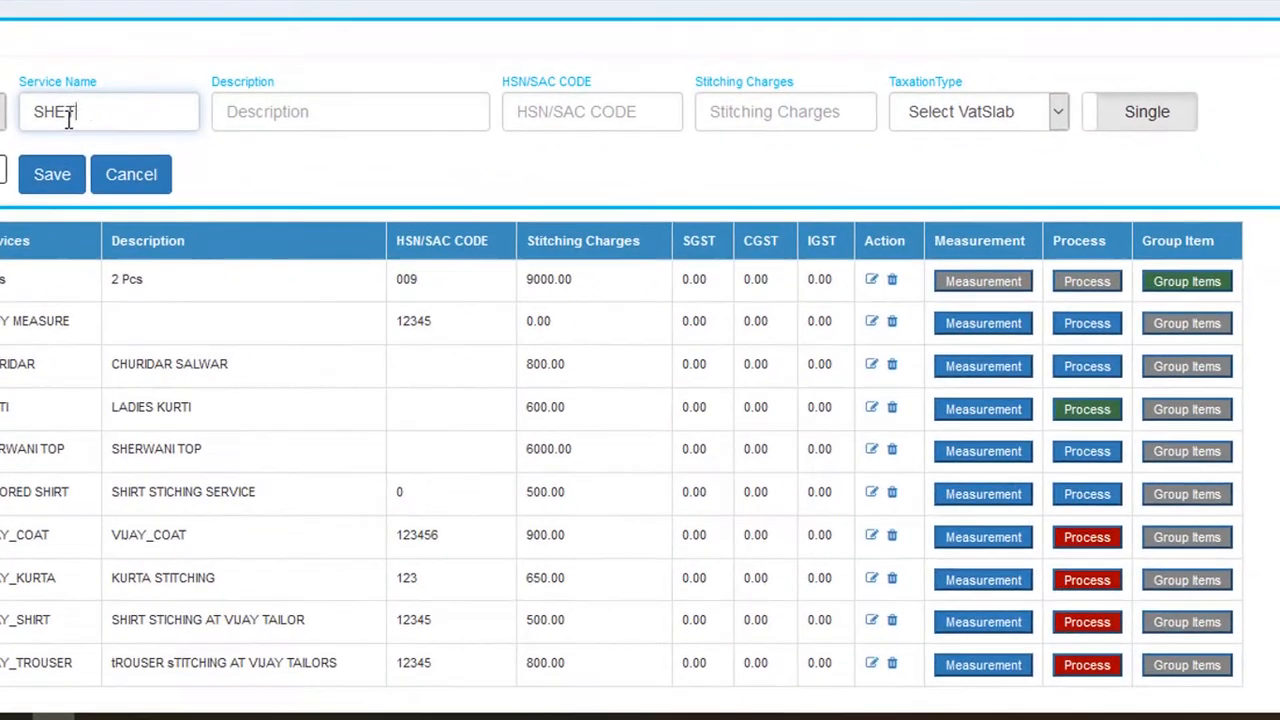
{"action": "type", "text": "NI SET"}
{"action": "key", "text": "Tab"}
{"action": "type", "text": "SHERWANI SET"}
{"action": "key", "text": "Tab"}
Set the stitching charges to 7500, choose a taxation type, switch the service from Single to a group item and save it.
{"action": "key", "text": "Tab"}
{"action": "type", "text": "7500"}
{"action": "key", "text": "Tab"}
{"action": "key", "text": "Down"}
{"action": "key", "text": "Tab"}
{"action": "left_click", "coordinate": [1114, 109]}
{"action": "left_click", "coordinate": [44, 177]}
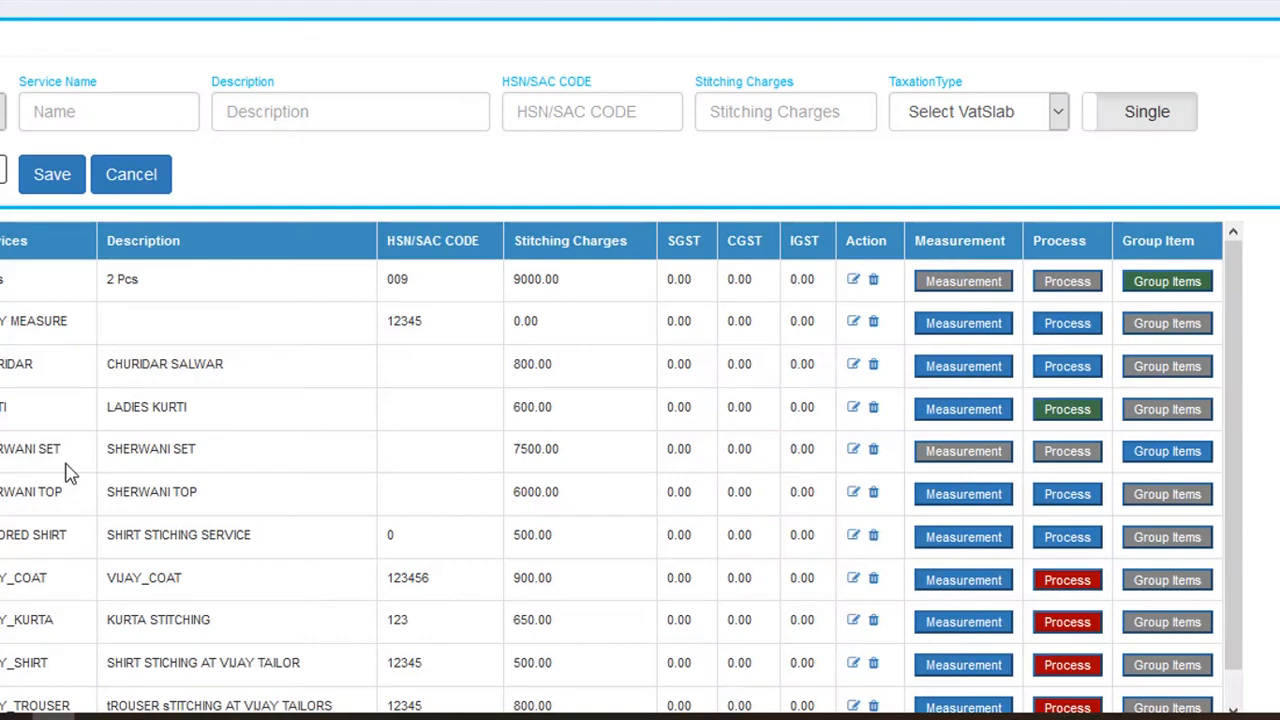
Map SHERWANI TOP and CHURIDAR as group items of the SHERWANI SET service, save, and recheck the mapping.
{"action": "left_click_drag", "start_coordinate": [0, 450], "coordinate": [63, 451]}
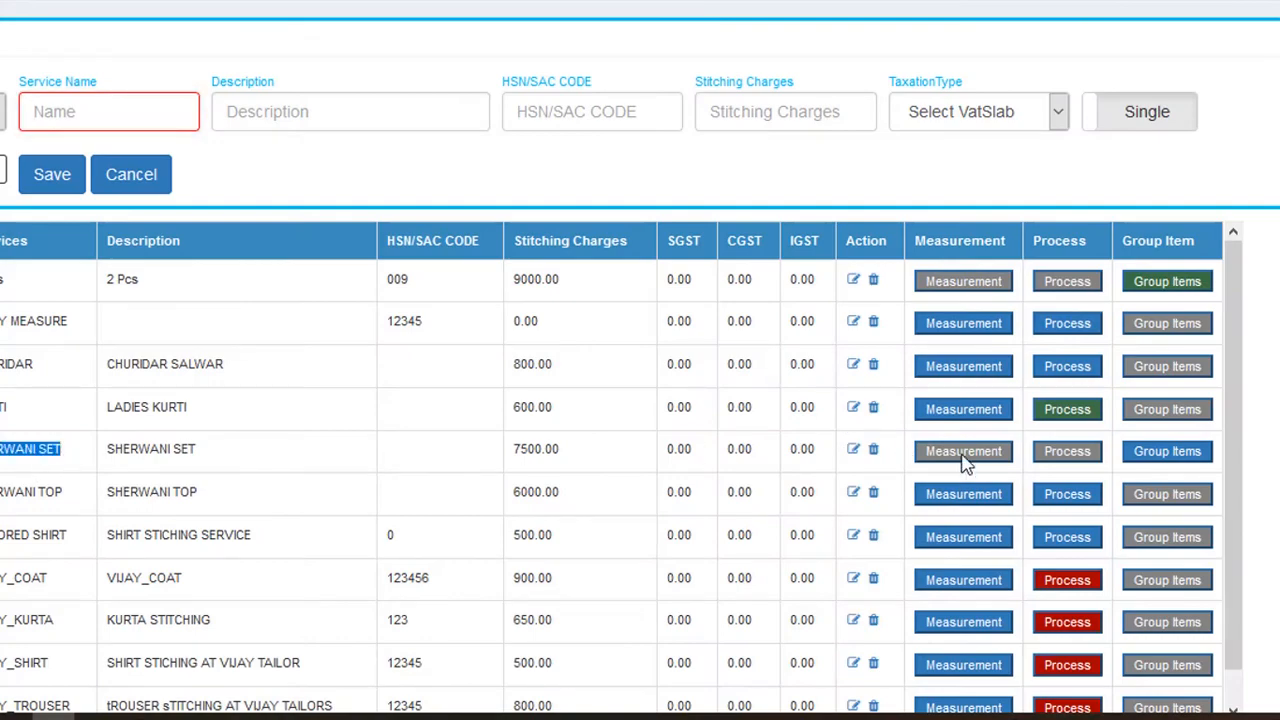
{"action": "left_click", "coordinate": [1163, 462]}
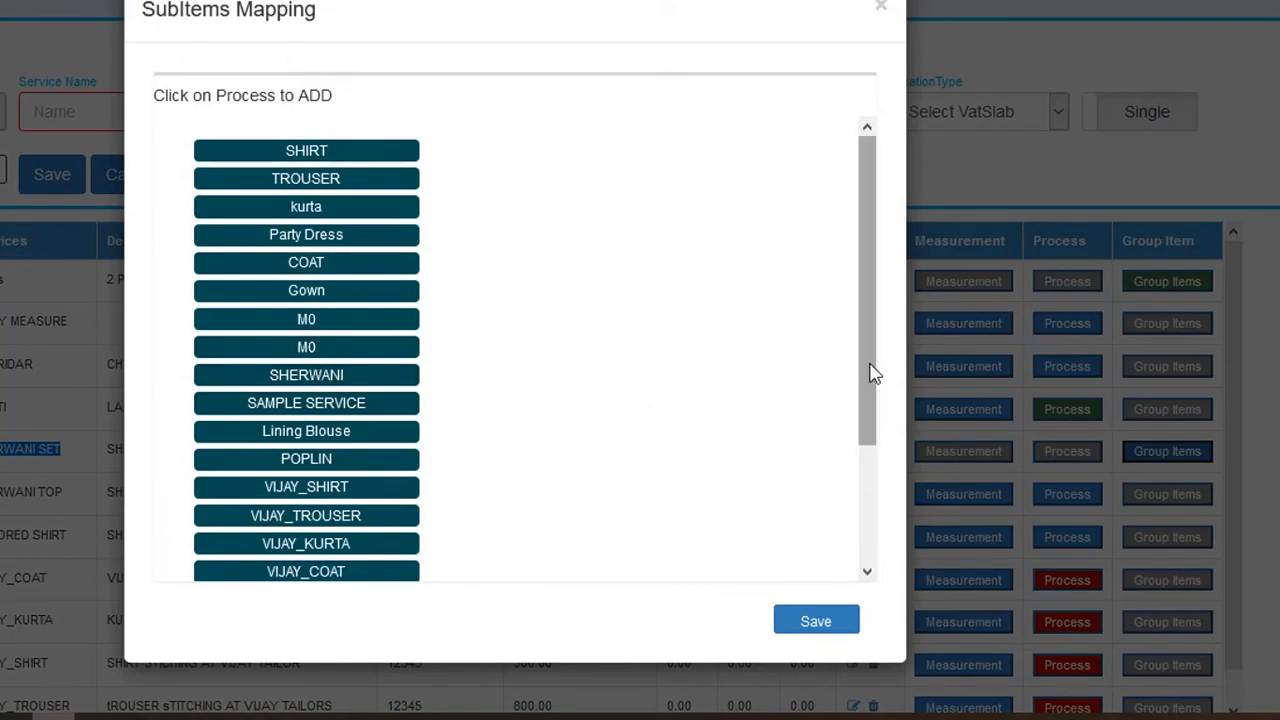
{"action": "left_click_drag", "start_coordinate": [871, 371], "coordinate": [869, 529]}
{"action": "left_click", "coordinate": [325, 535]}
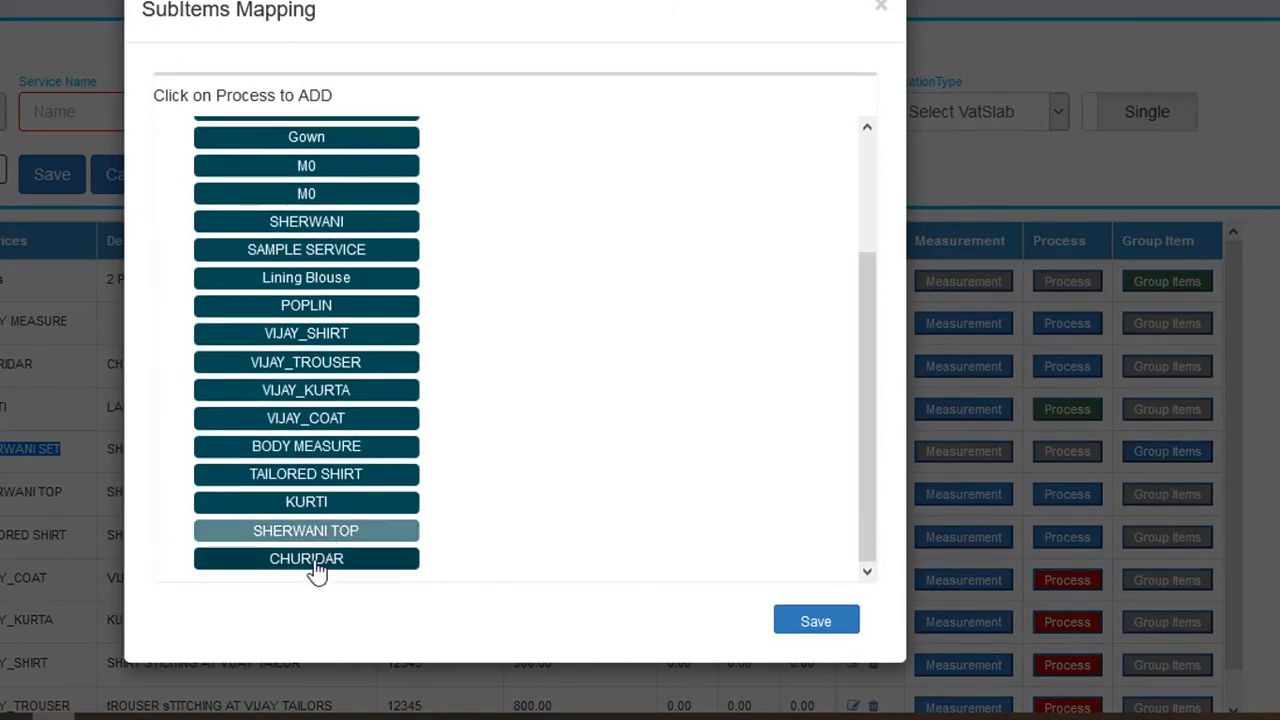
{"action": "left_click", "coordinate": [320, 565]}
{"action": "left_click", "coordinate": [873, 218]}
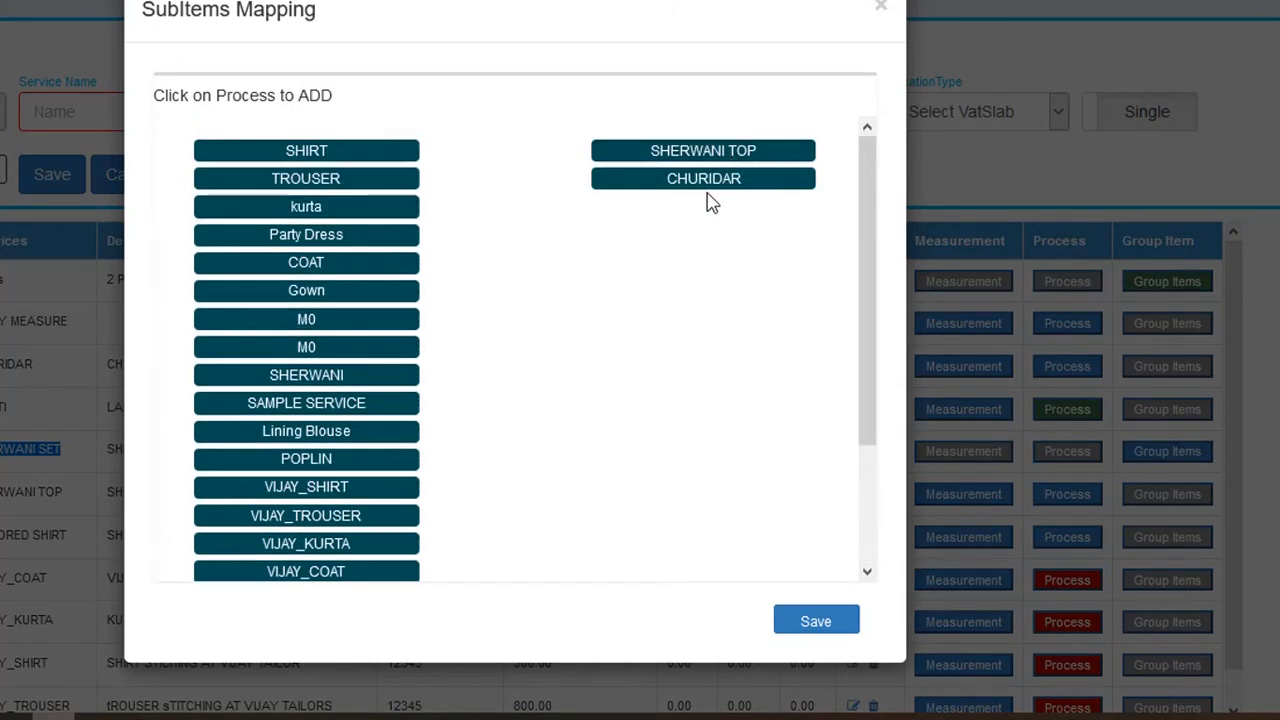
{"action": "left_click", "coordinate": [816, 622]}
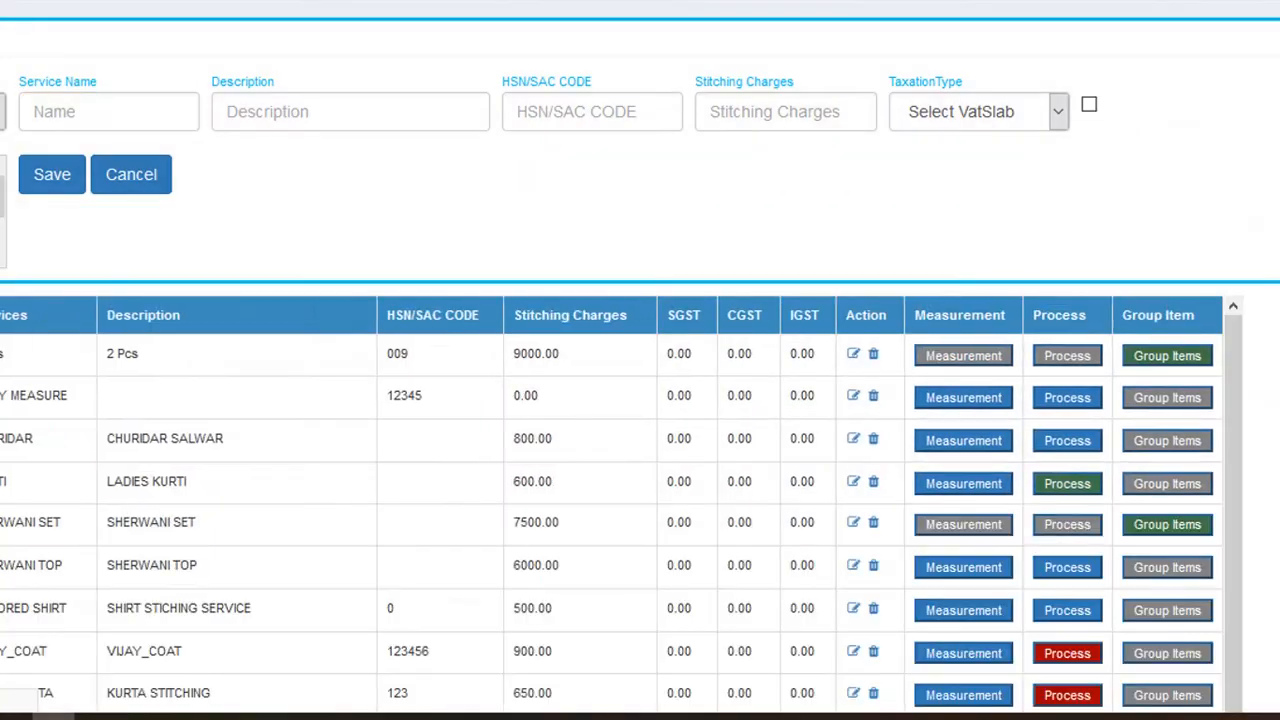
{"action": "left_click", "coordinate": [1166, 451]}
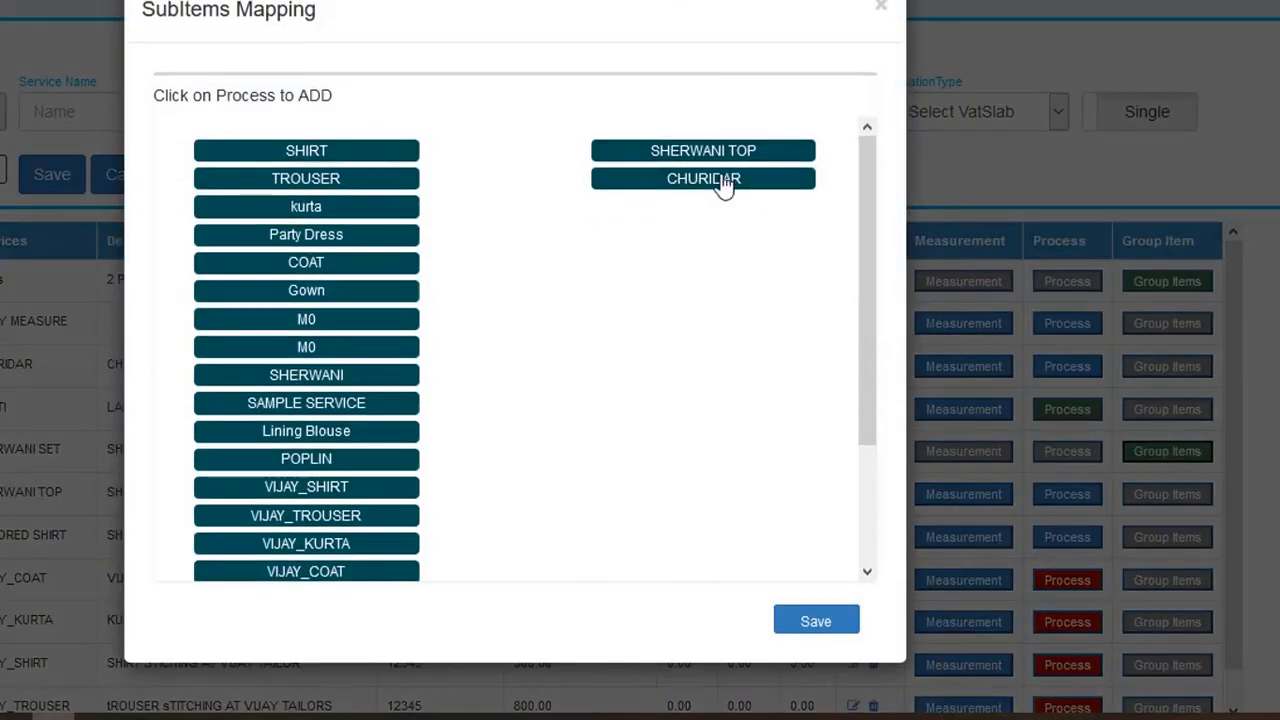
{"action": "left_click", "coordinate": [882, 9]}
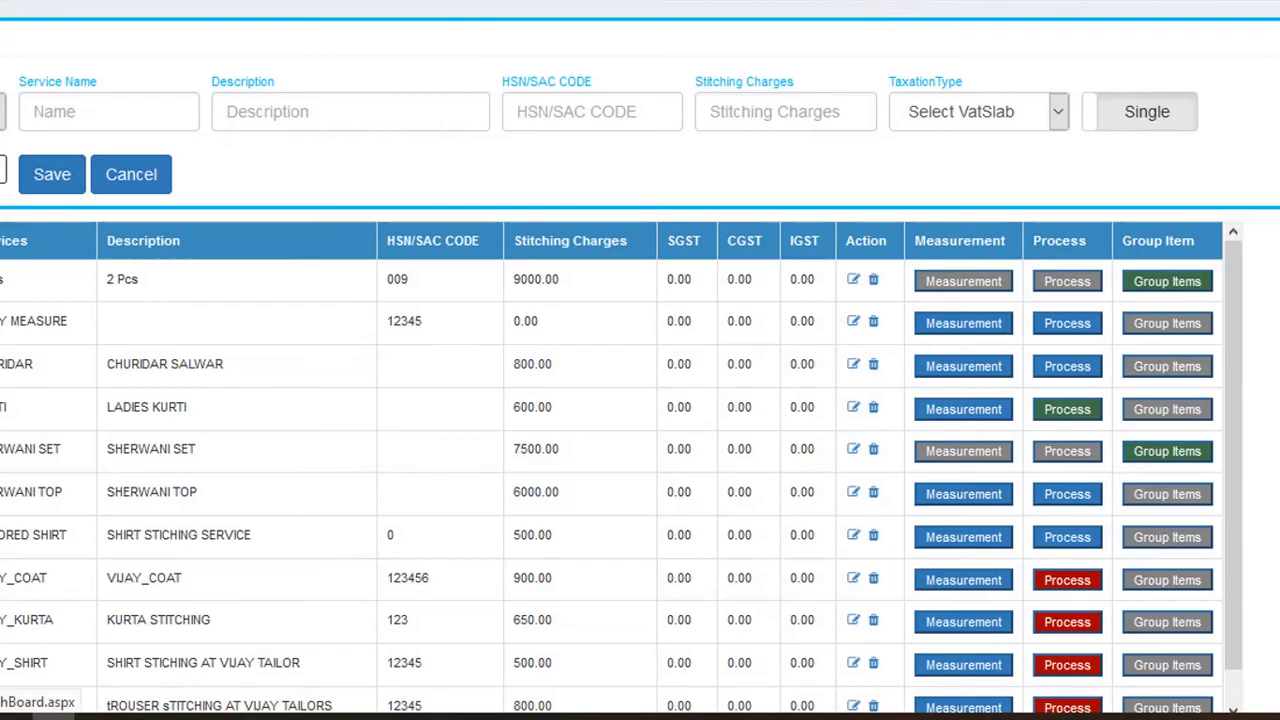